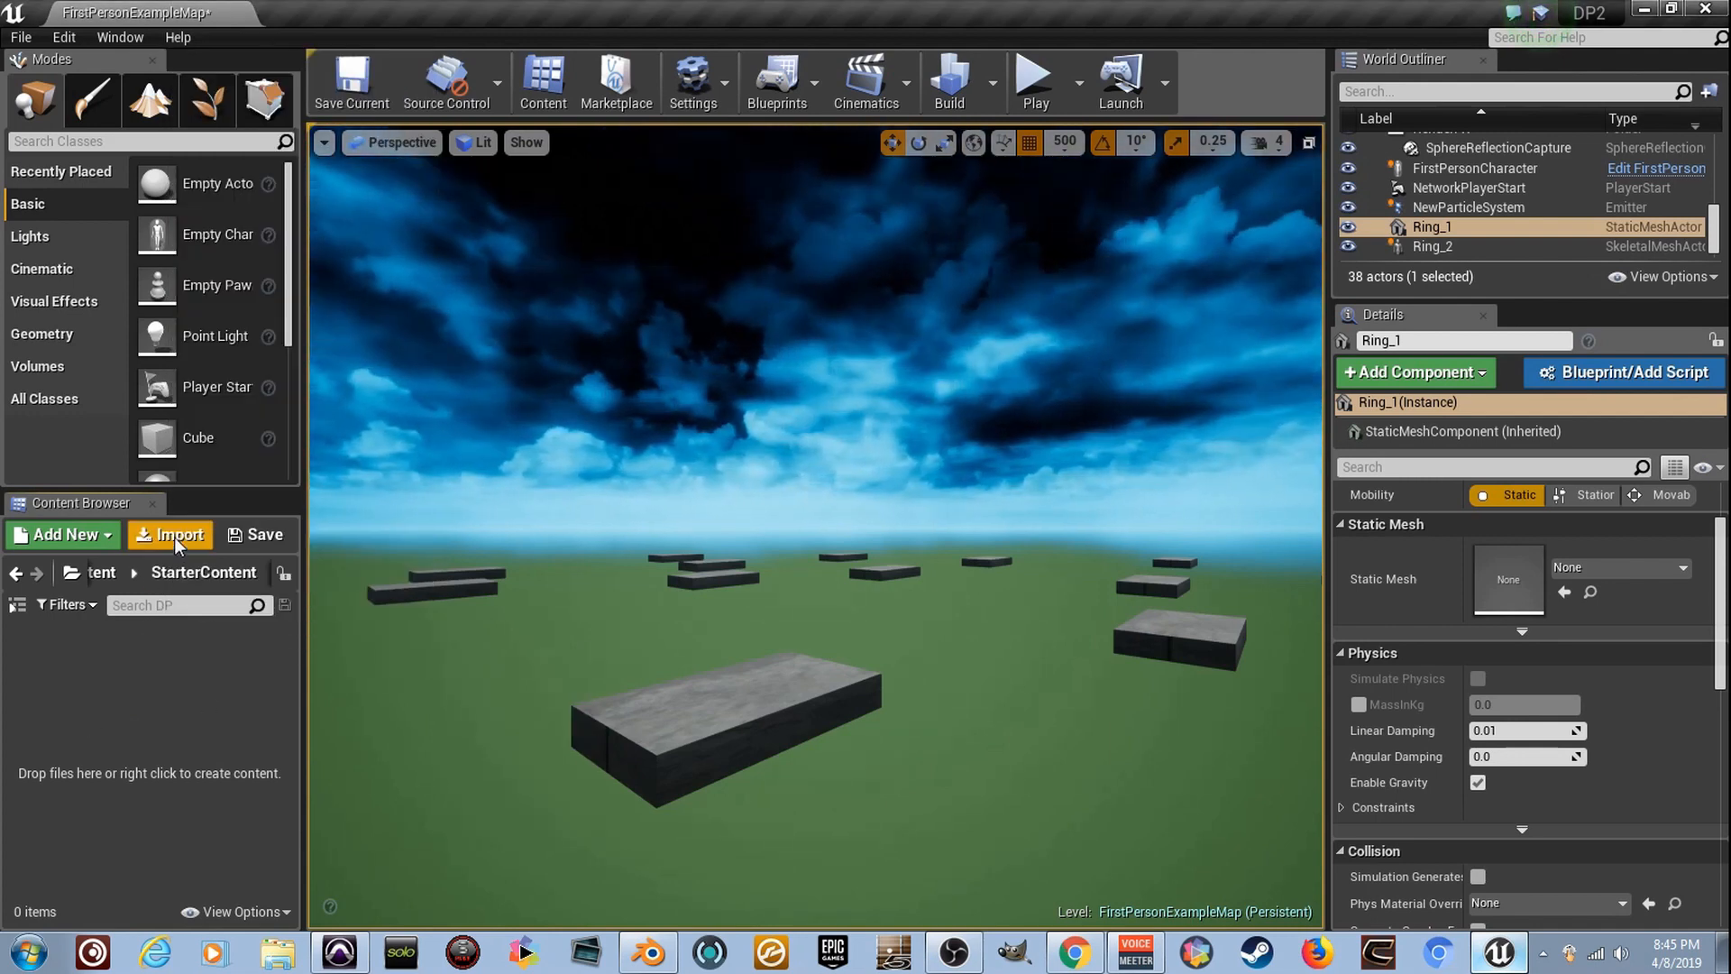
- Import all of Ring.fbx as a static mesh into the DP folder with the default options and dismiss the message log
{"action": "left_click", "coordinate": [173, 535]}
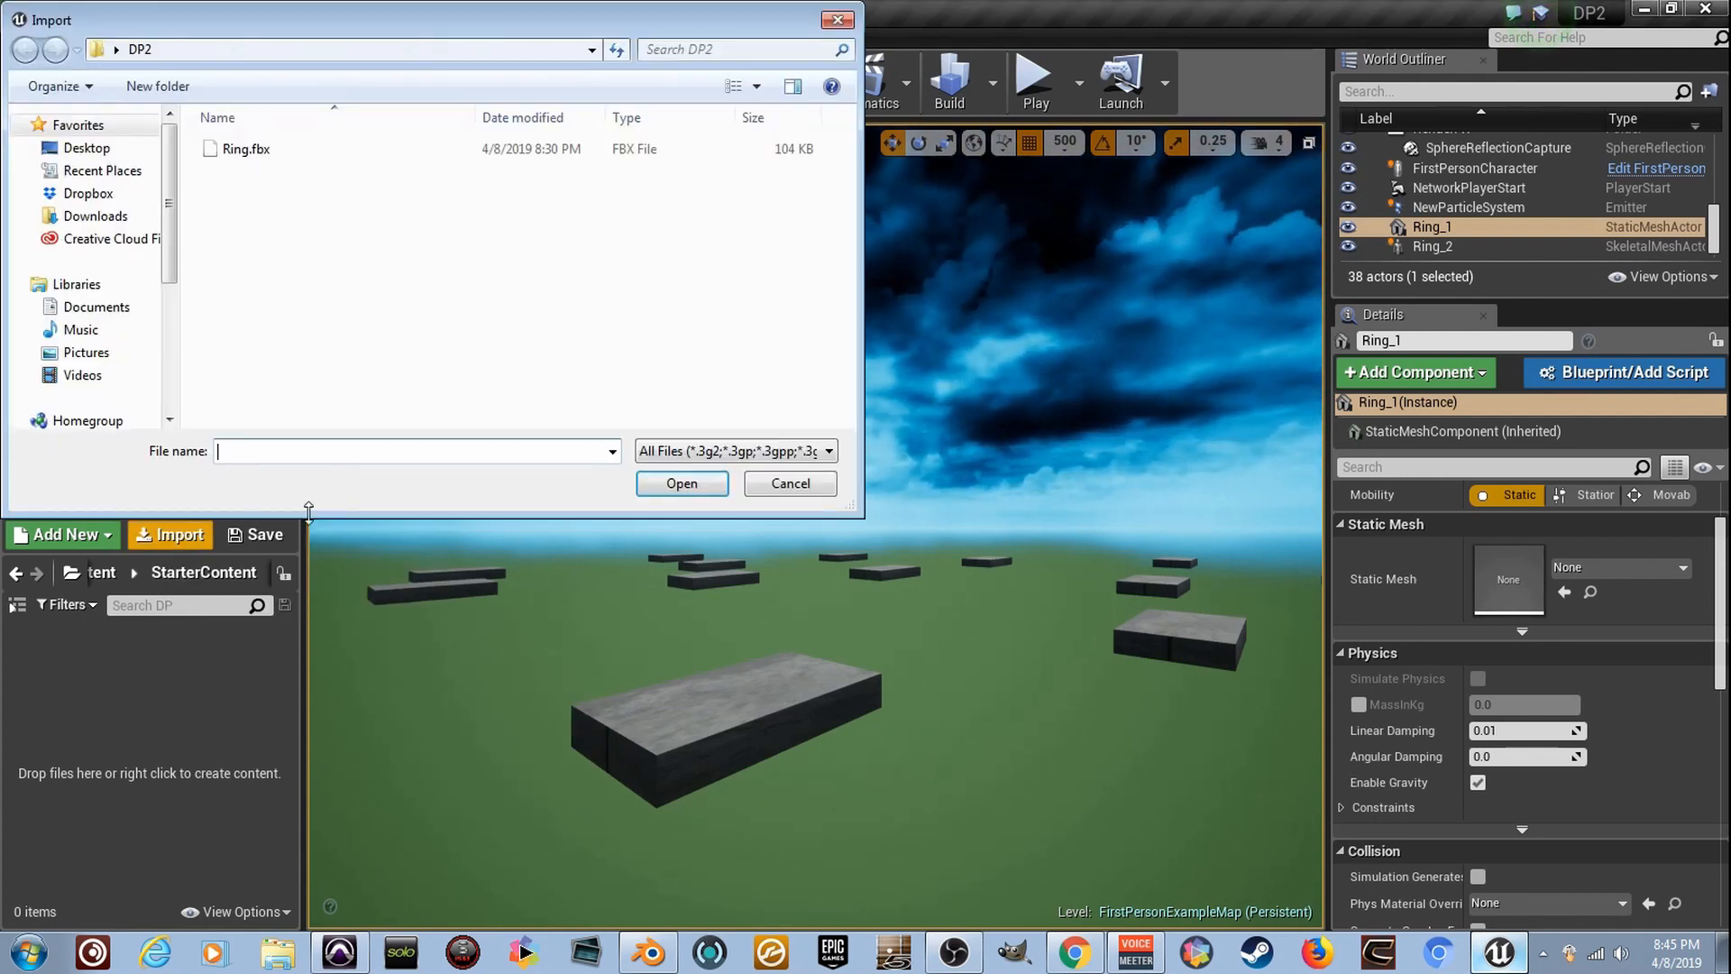
{"action": "double_click", "coordinate": [336, 155]}
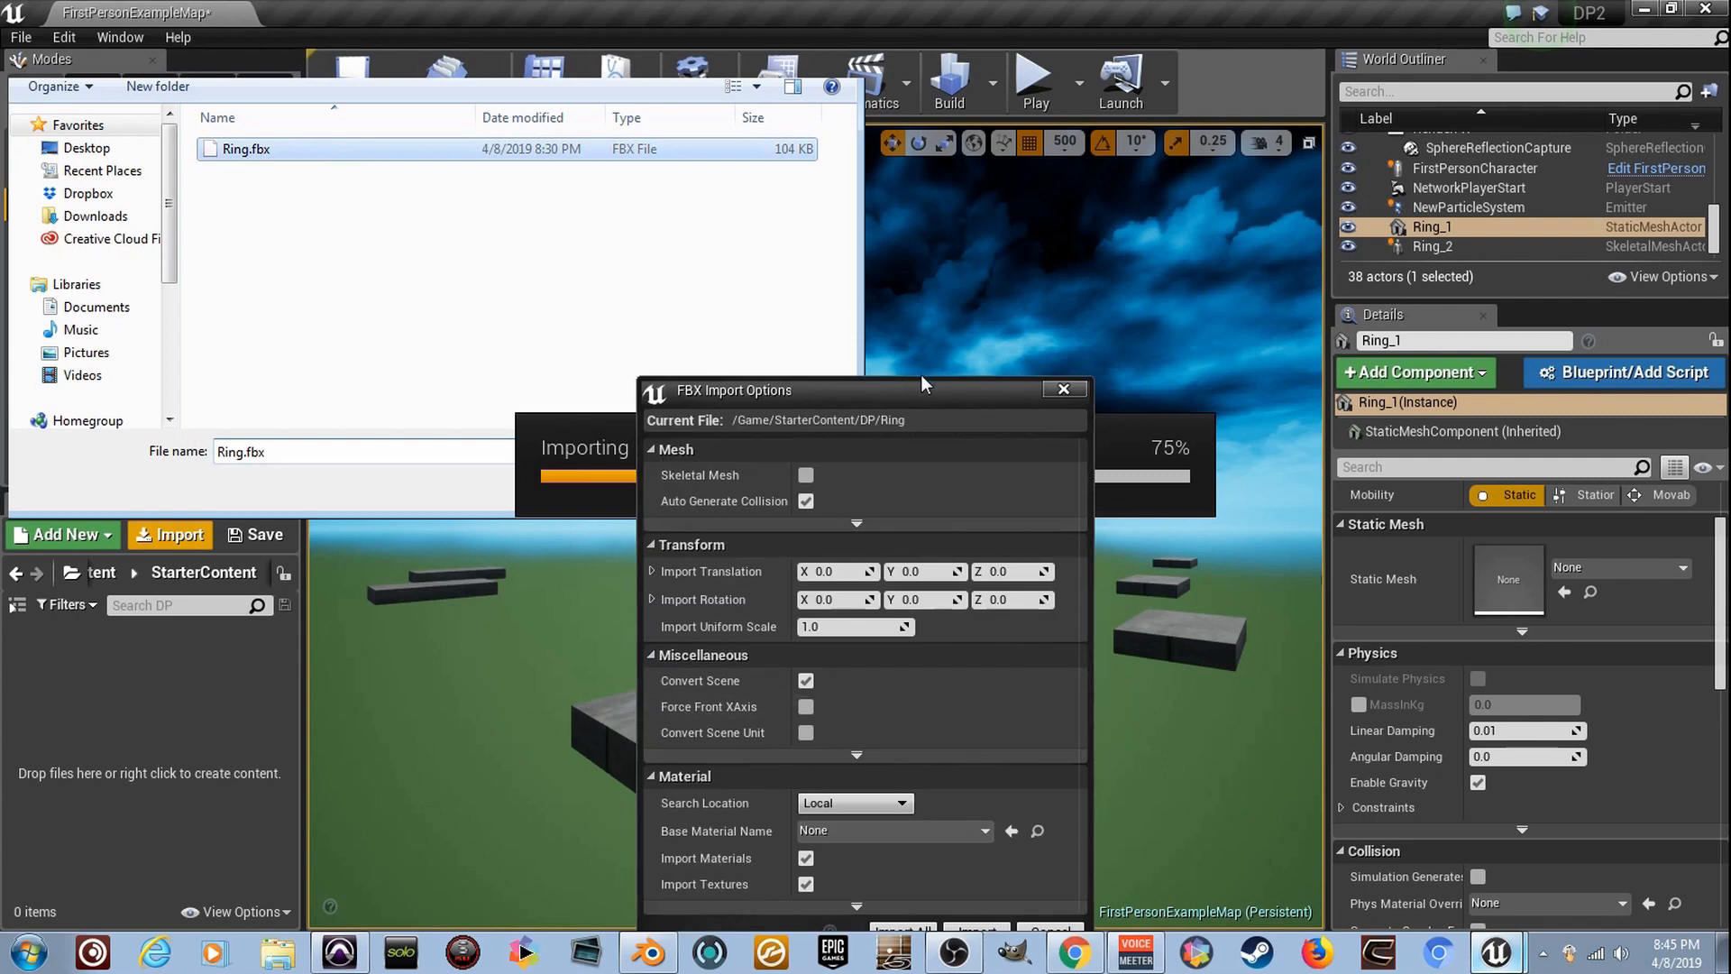
{"action": "left_click_drag", "start_coordinate": [918, 368], "coordinate": [879, 252]}
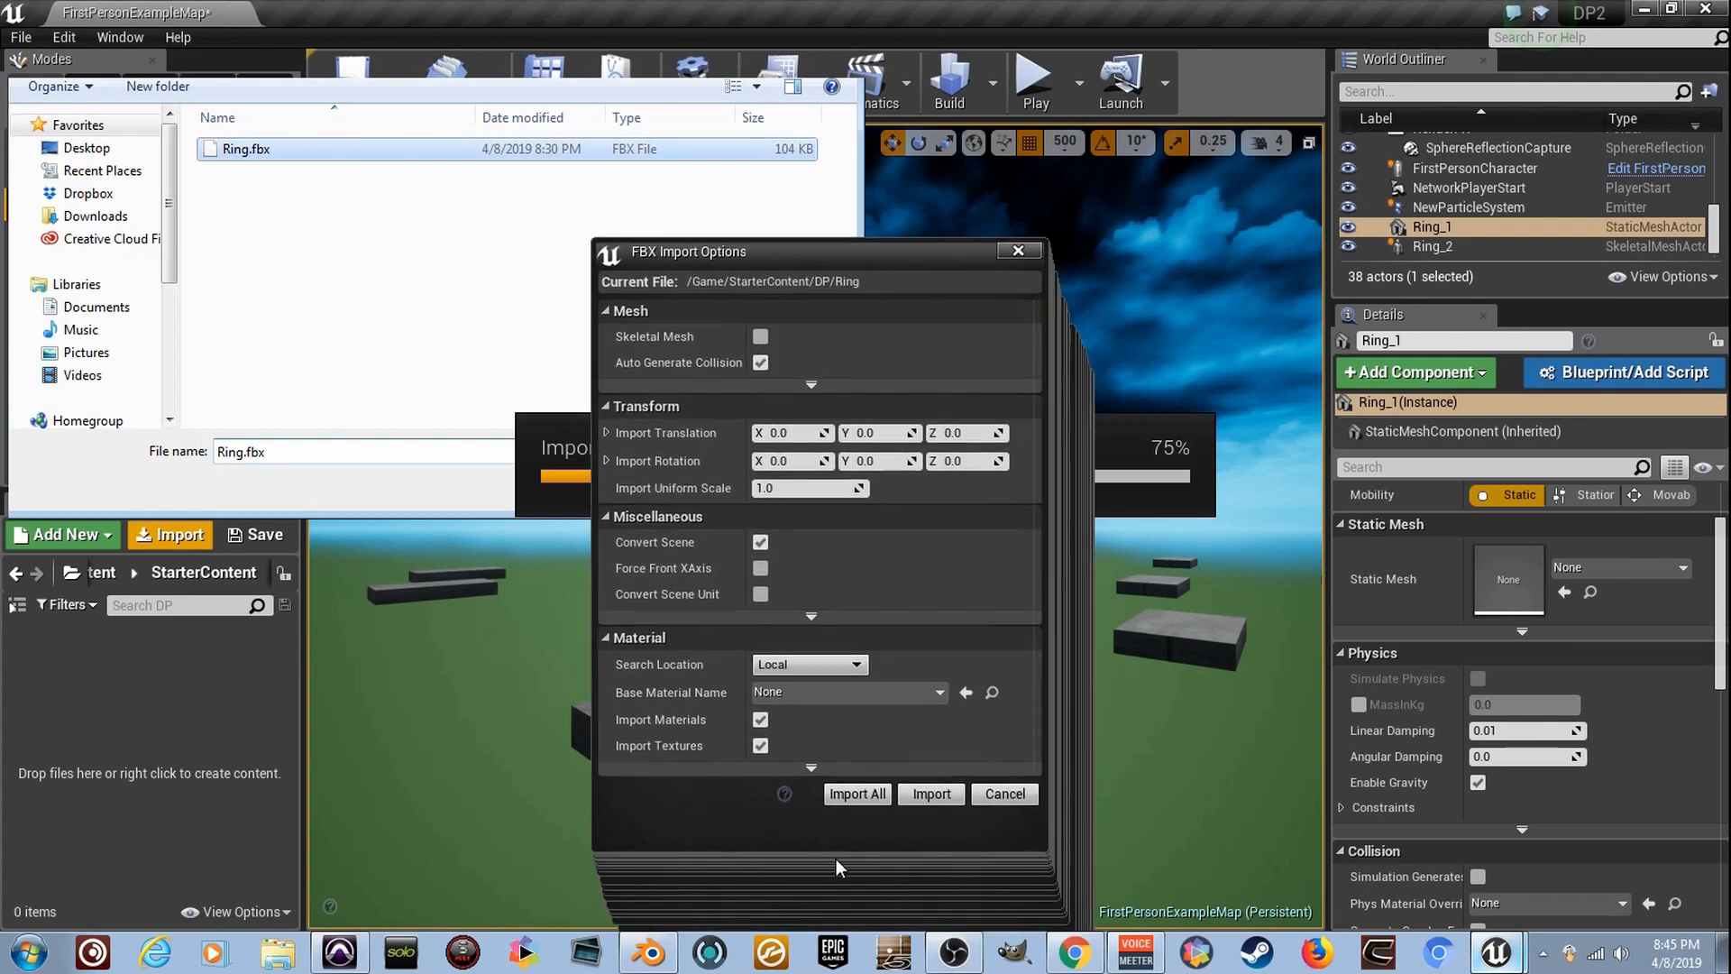
{"action": "left_click", "coordinate": [849, 797]}
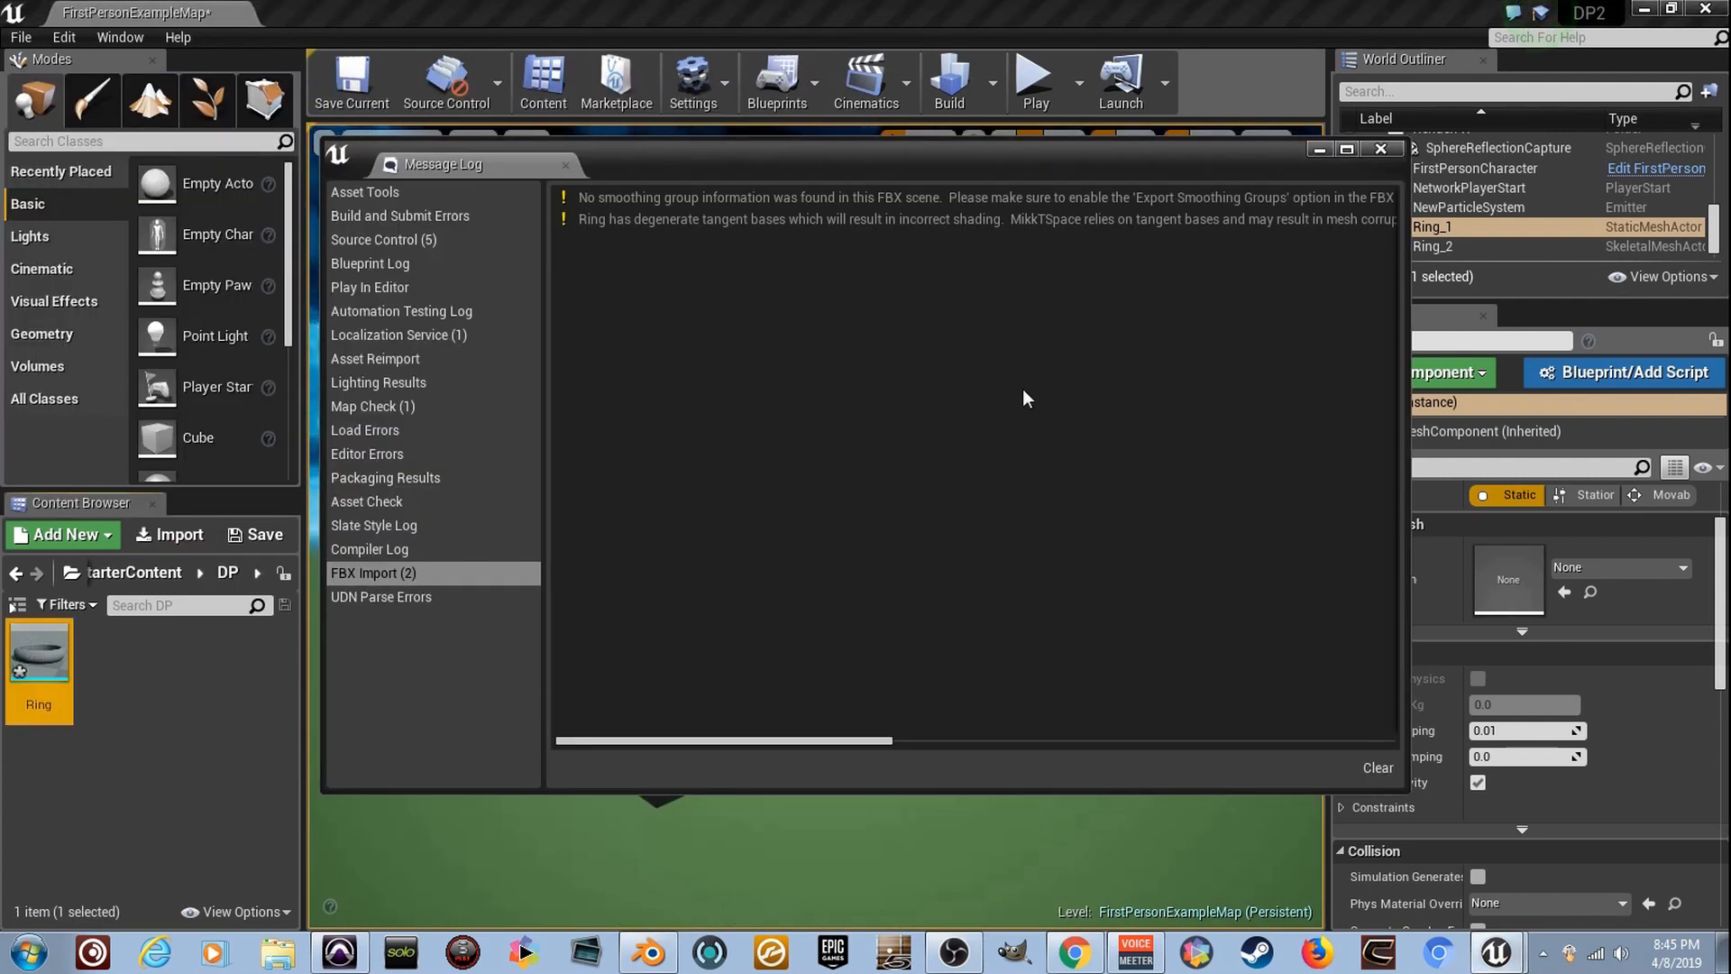
{"action": "left_click", "coordinate": [1379, 149]}
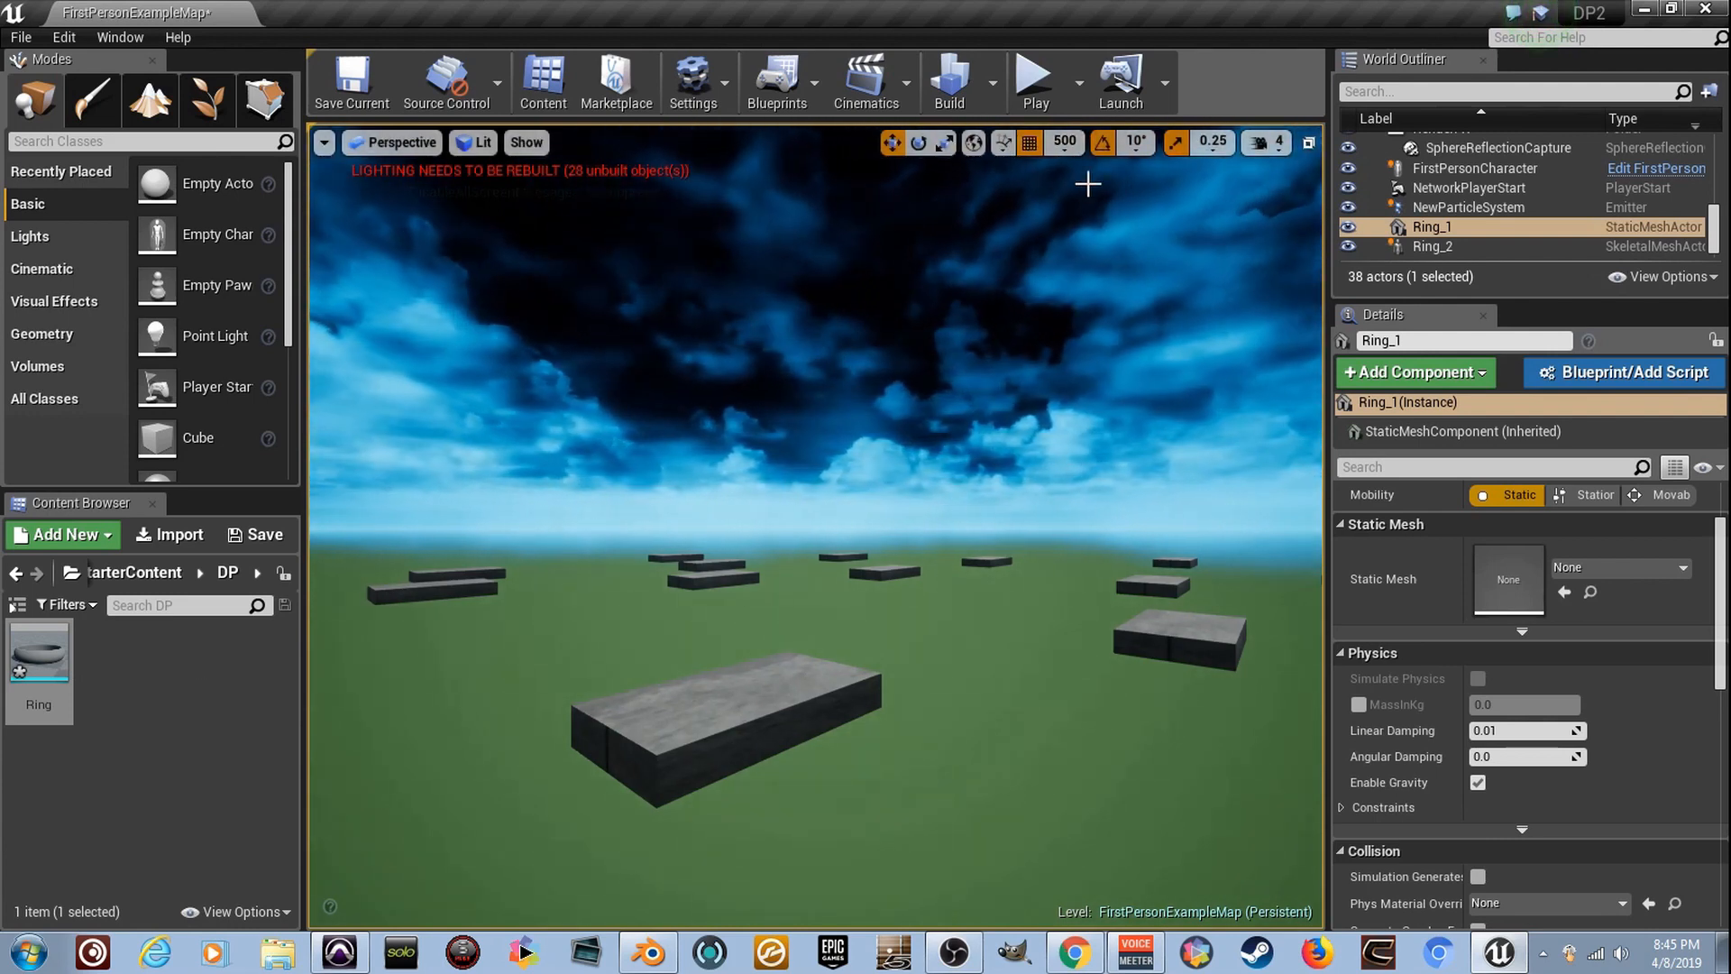
- Place the imported Ring mesh in the level near the stone platforms and scale it uniformly to 30
{"action": "left_click_drag", "start_coordinate": [23, 667], "coordinate": [674, 798]}
{"action": "right_click_drag", "start_coordinate": [674, 797], "coordinate": [577, 879]}
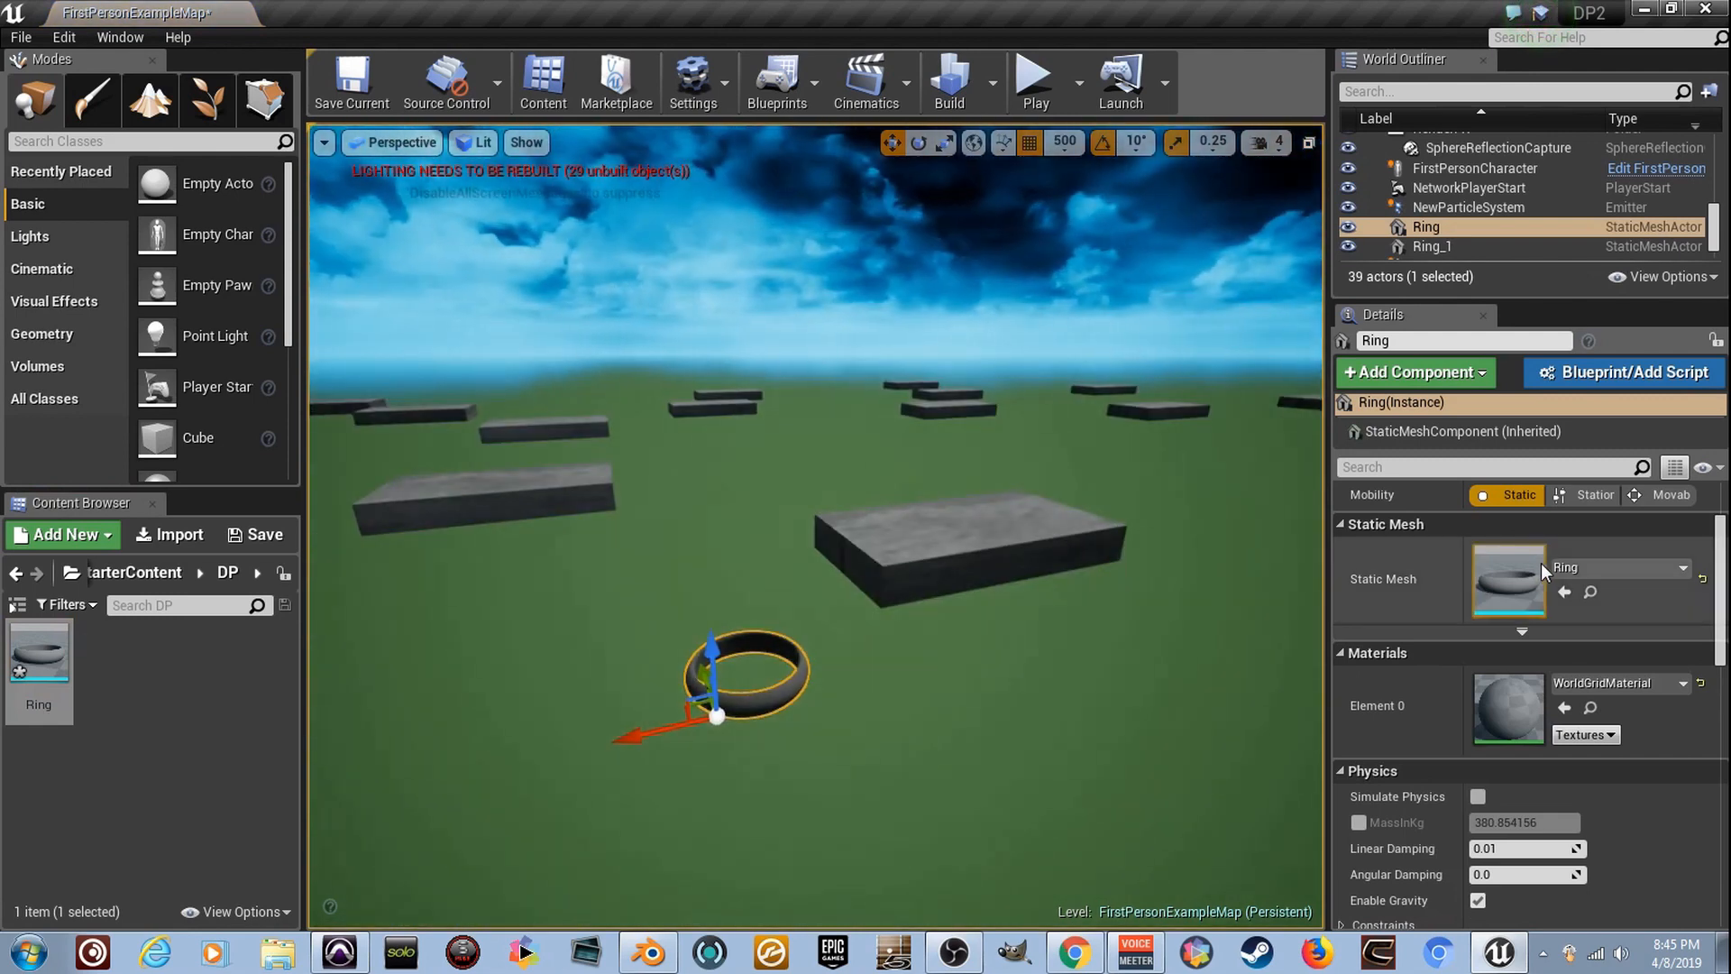
{"action": "scroll", "coordinate": [1551, 626], "scroll_direction": "up", "scroll_amount": 3}
{"action": "left_click", "coordinate": [1504, 572]}
{"action": "type", "text": "30"}
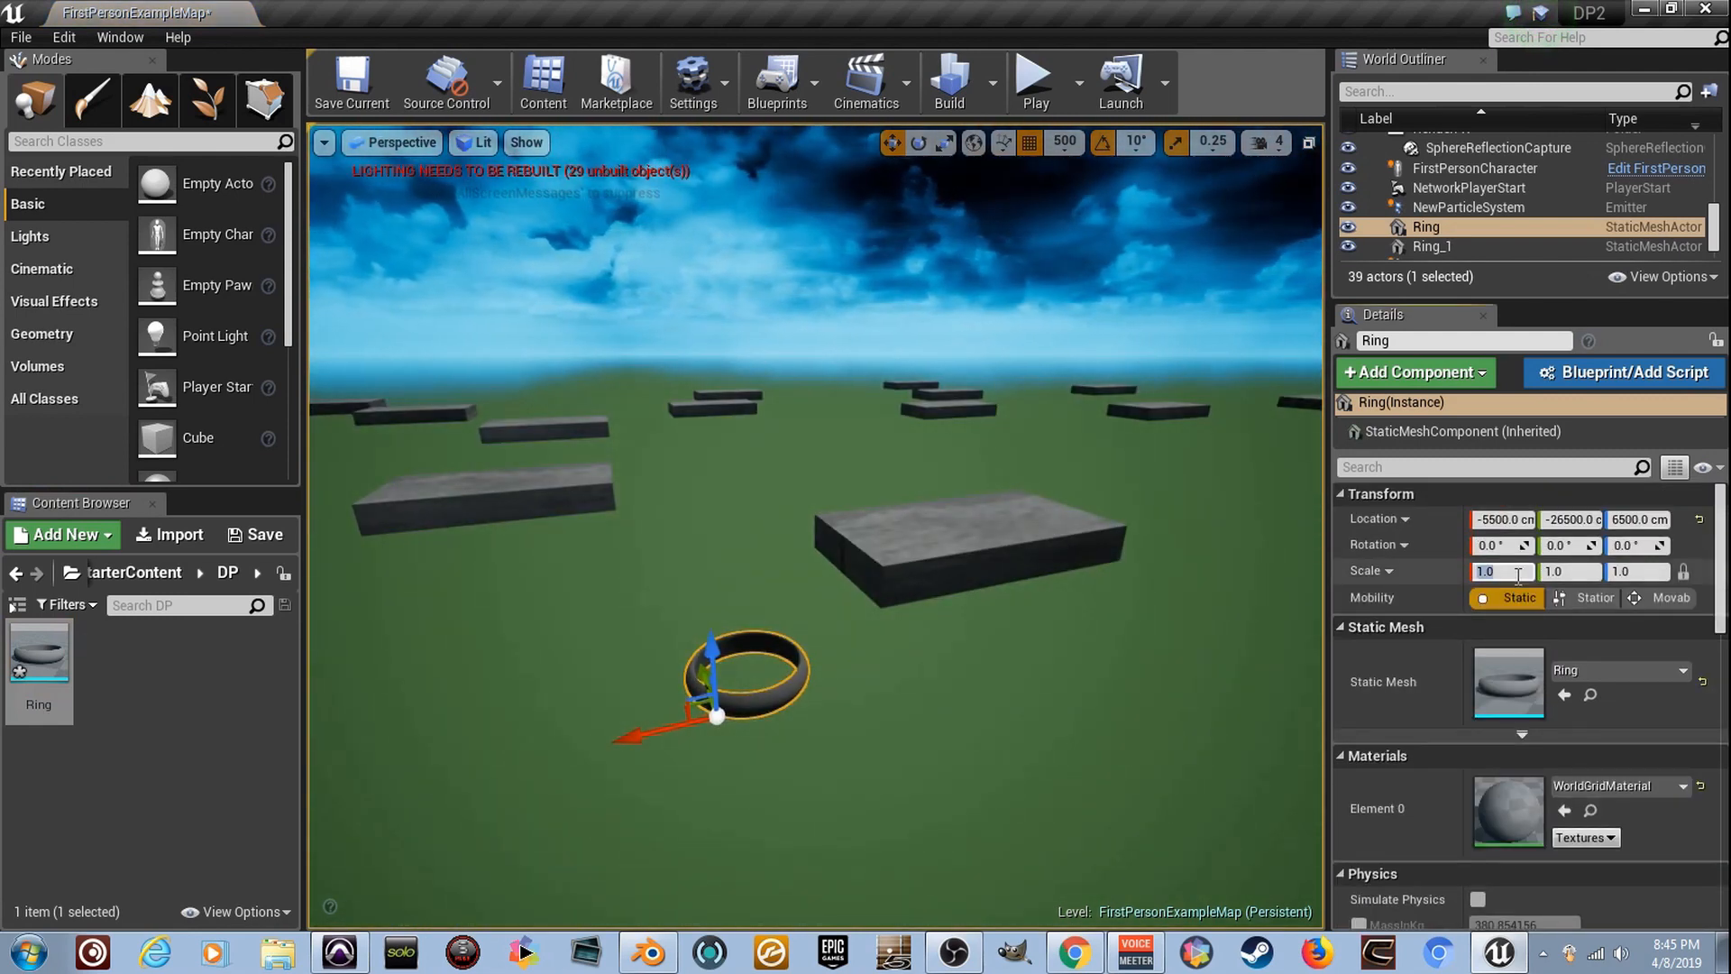
{"action": "key", "text": "Return"}
- Move the ring along the Y axis to -27000 cm
{"action": "right_click_drag", "start_coordinate": [939, 668], "coordinate": [888, 732]}
{"action": "scroll", "coordinate": [541, 642], "scroll_direction": "down", "scroll_amount": 5}
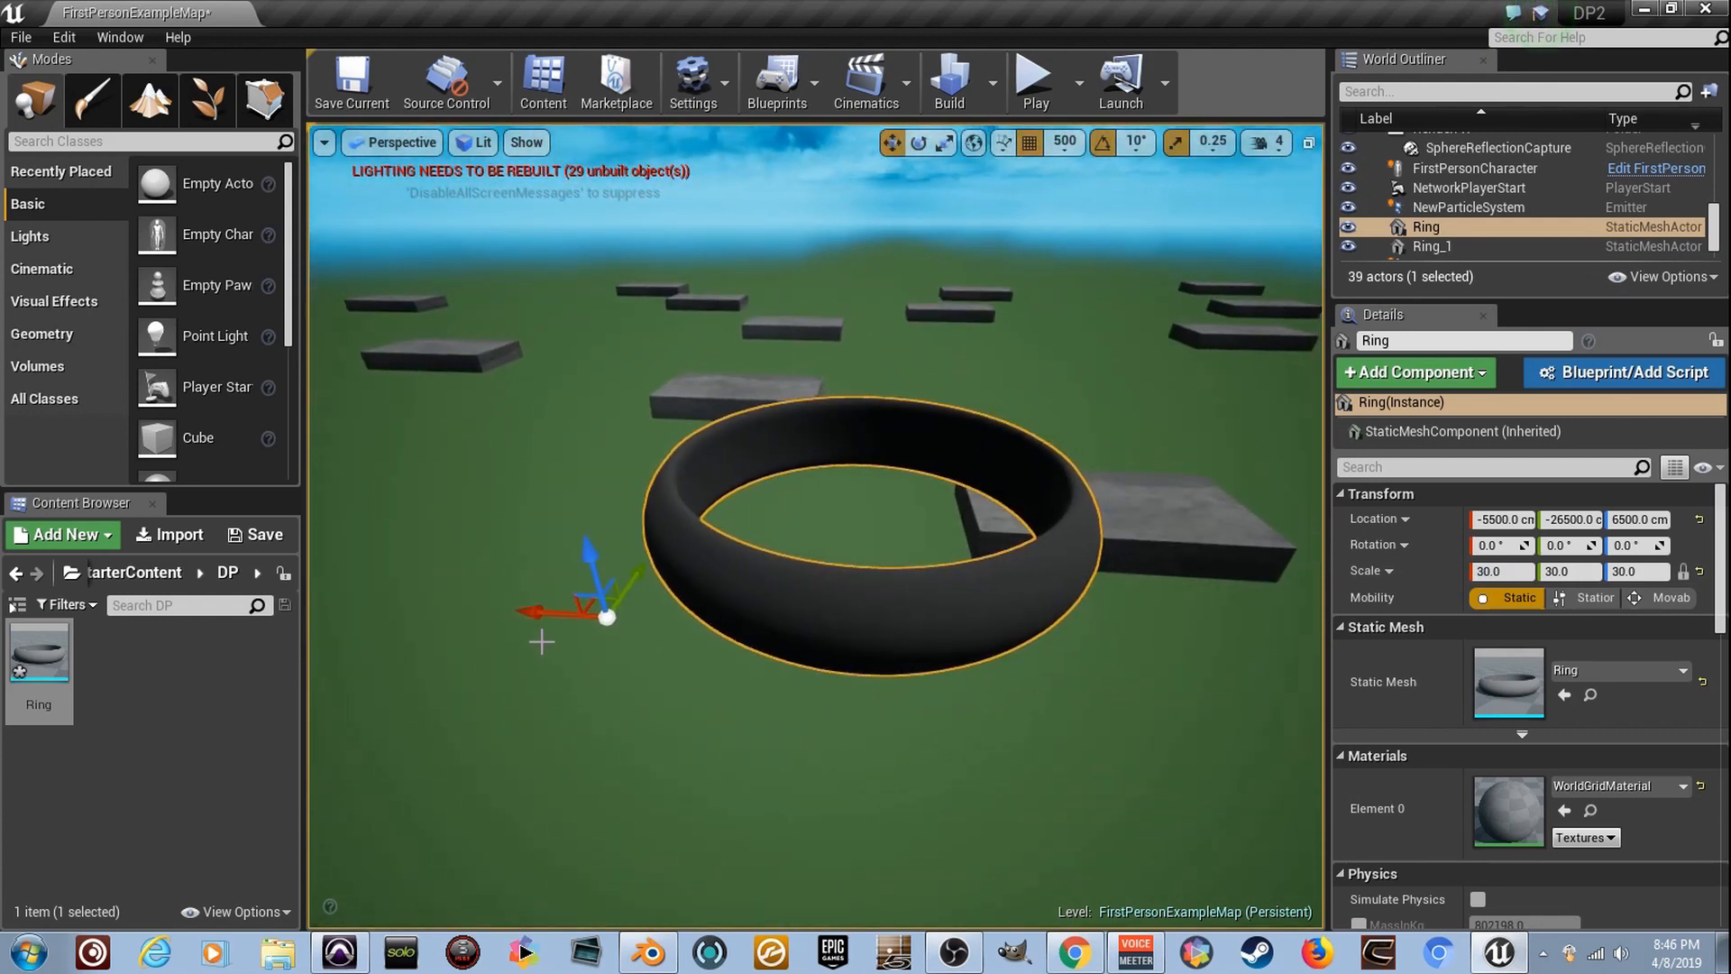
{"action": "left_click_drag", "start_coordinate": [547, 615], "coordinate": [647, 591]}
{"action": "right_click_drag", "start_coordinate": [981, 272], "coordinate": [766, 280]}
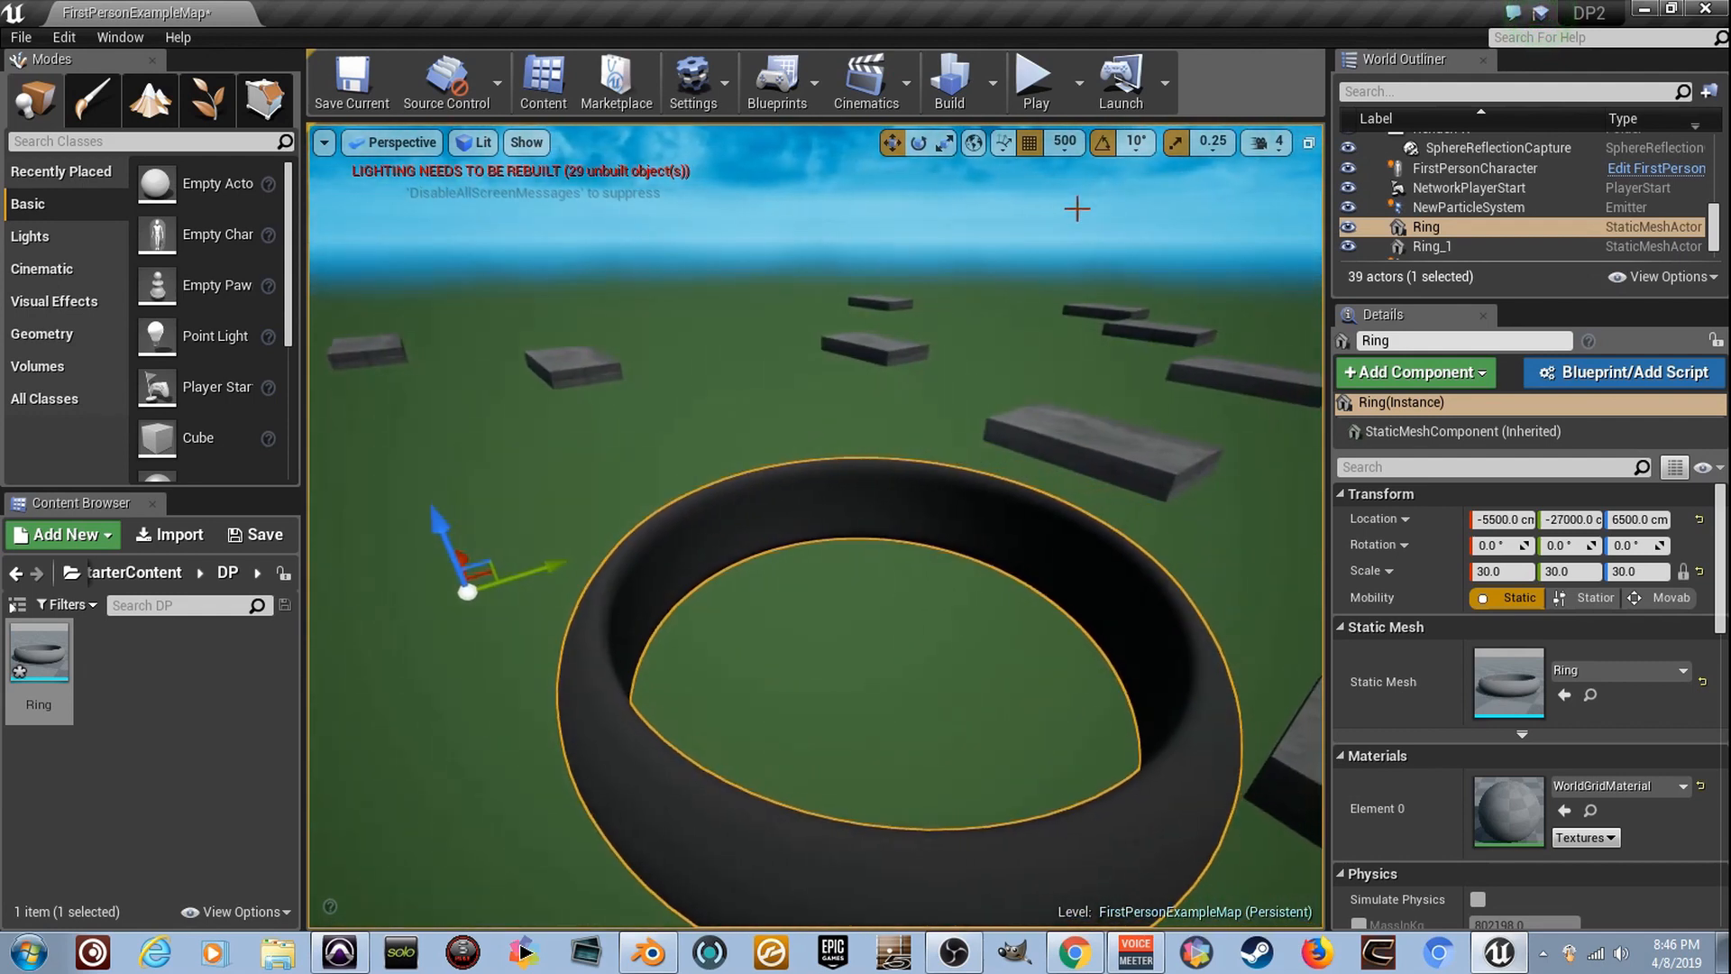
{"action": "scroll", "coordinate": [730, 448], "scroll_direction": "down", "scroll_amount": 3}
{"action": "mouse_move", "coordinate": [584, 548]}
{"action": "right_mouse_down"}
{"action": "mouse_move", "coordinate": [649, 548]}
{"action": "mouse_move", "coordinate": [577, 549]}
{"action": "right_mouse_up"}
- Create a material named Ring_M in the DP folder and apply it to the ring in the level
{"action": "right_click", "coordinate": [143, 681]}
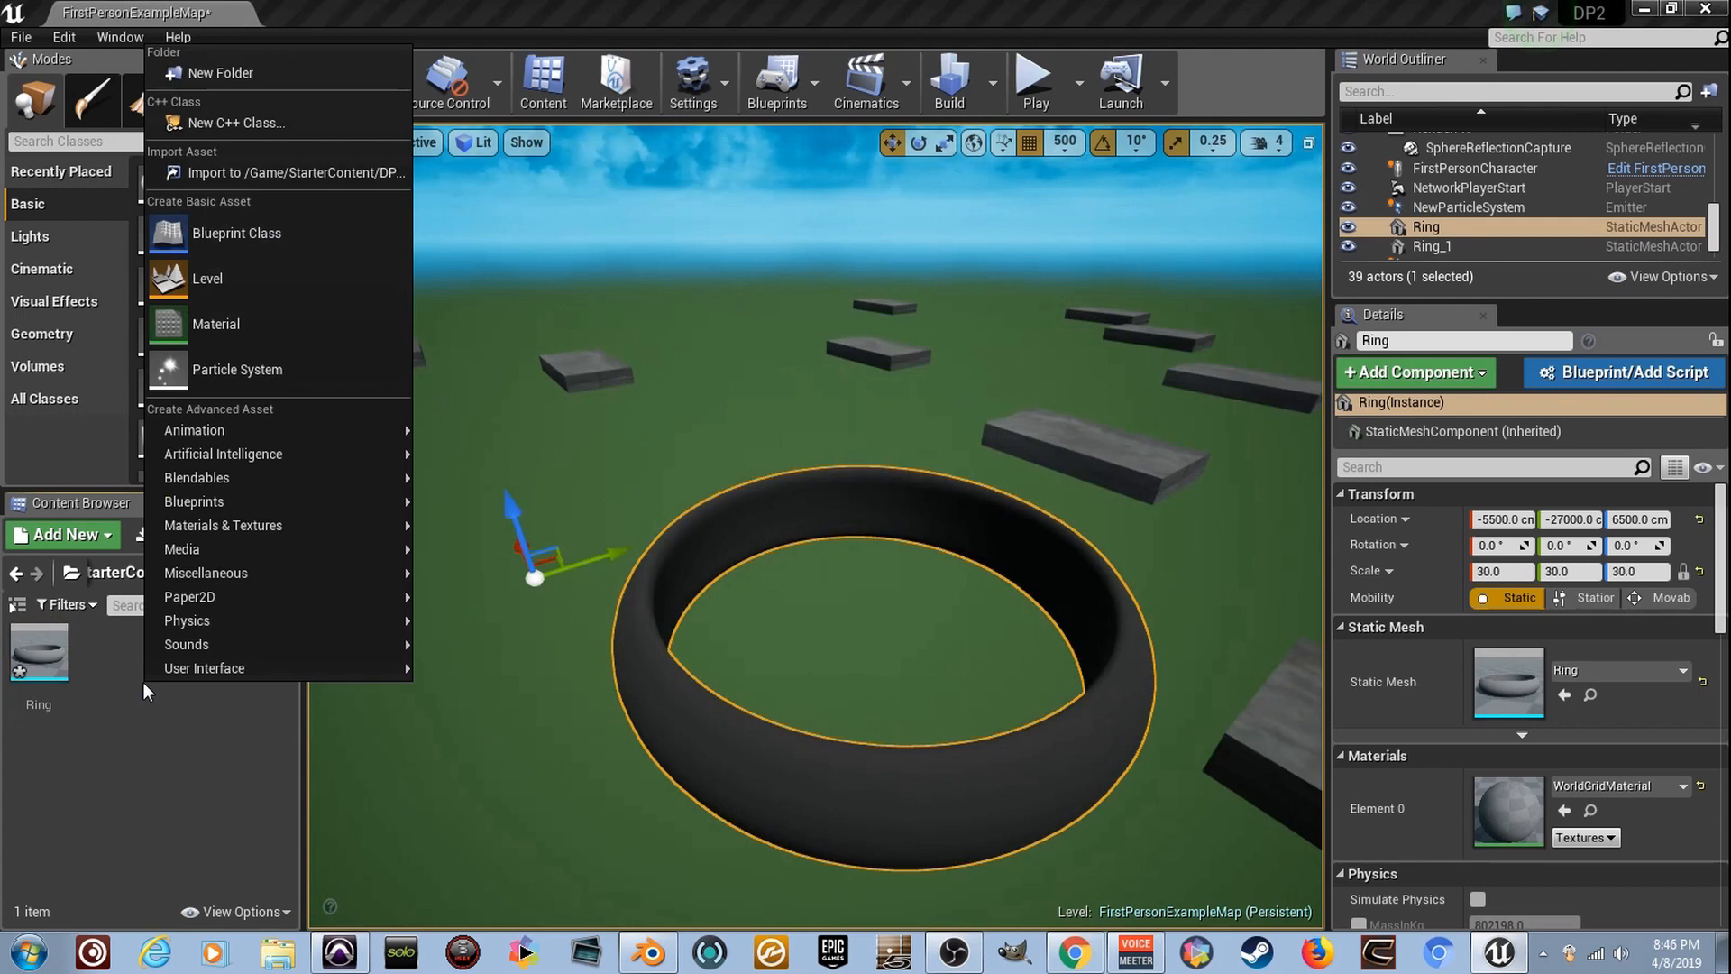
{"action": "left_click", "coordinate": [343, 308]}
{"action": "type", "text": "Ring_"}
{"action": "key", "text": "Return"}
{"action": "left_click_drag", "start_coordinate": [106, 667], "coordinate": [723, 747]}
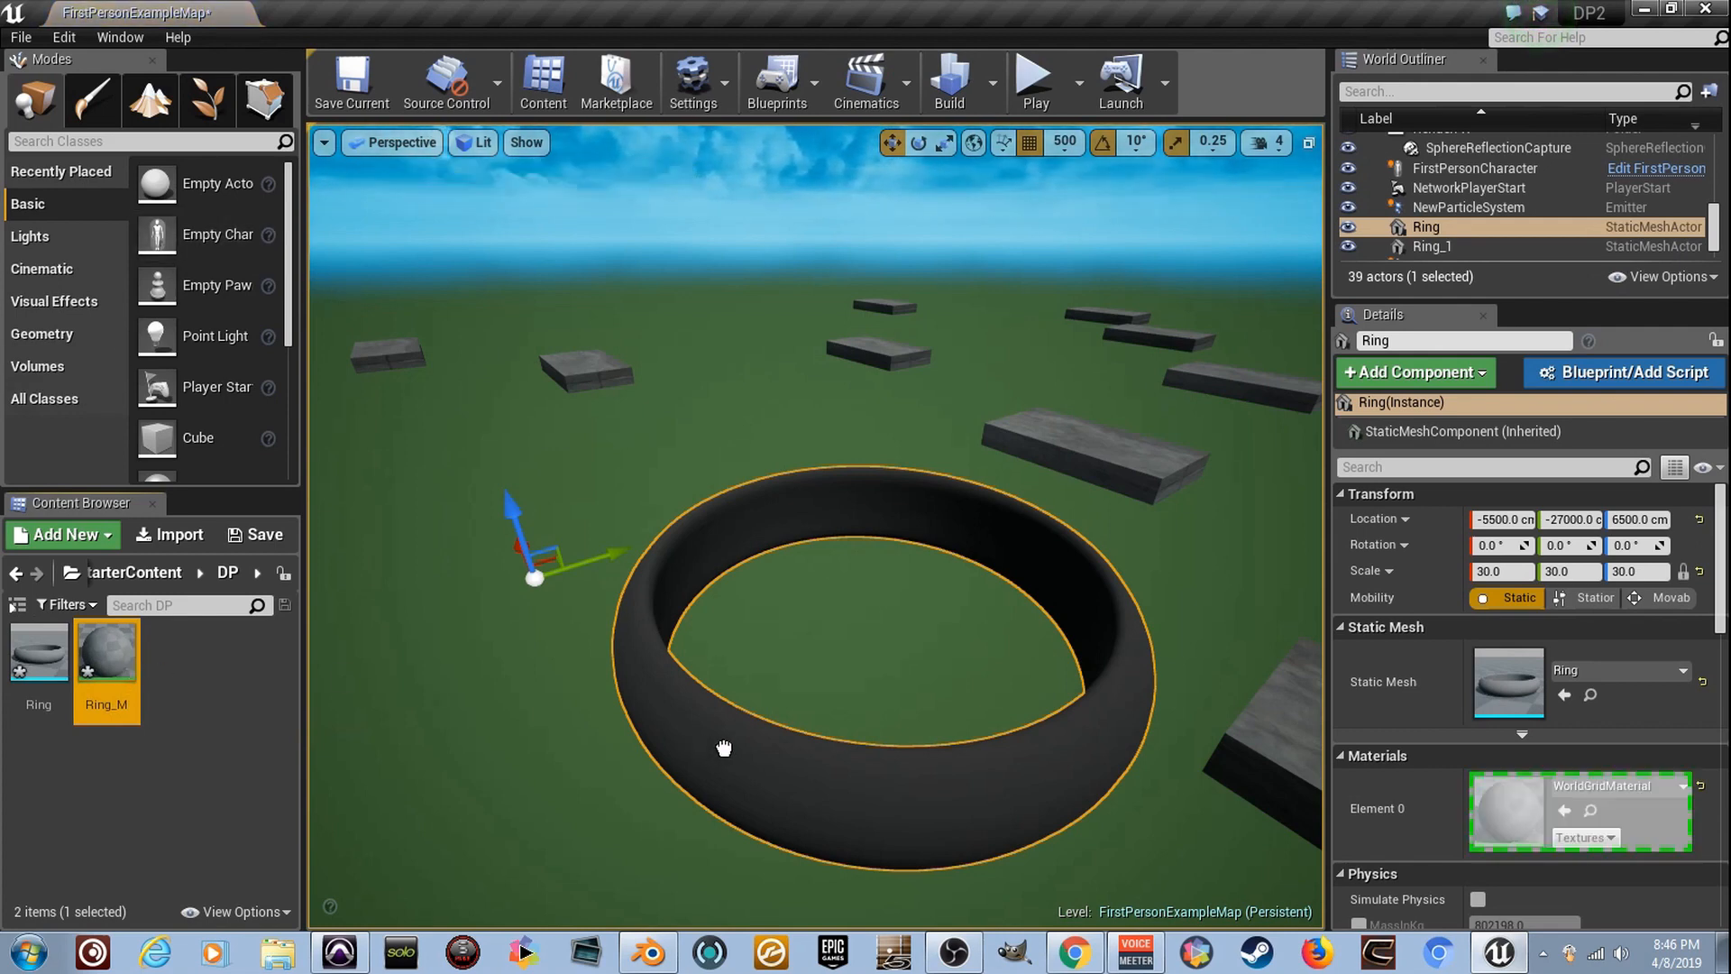
- In Ring_M, add a Constant3Vector coloured pink (1, 0, 0.493) and connect it to Base Color
{"action": "double_click", "coordinate": [110, 688]}
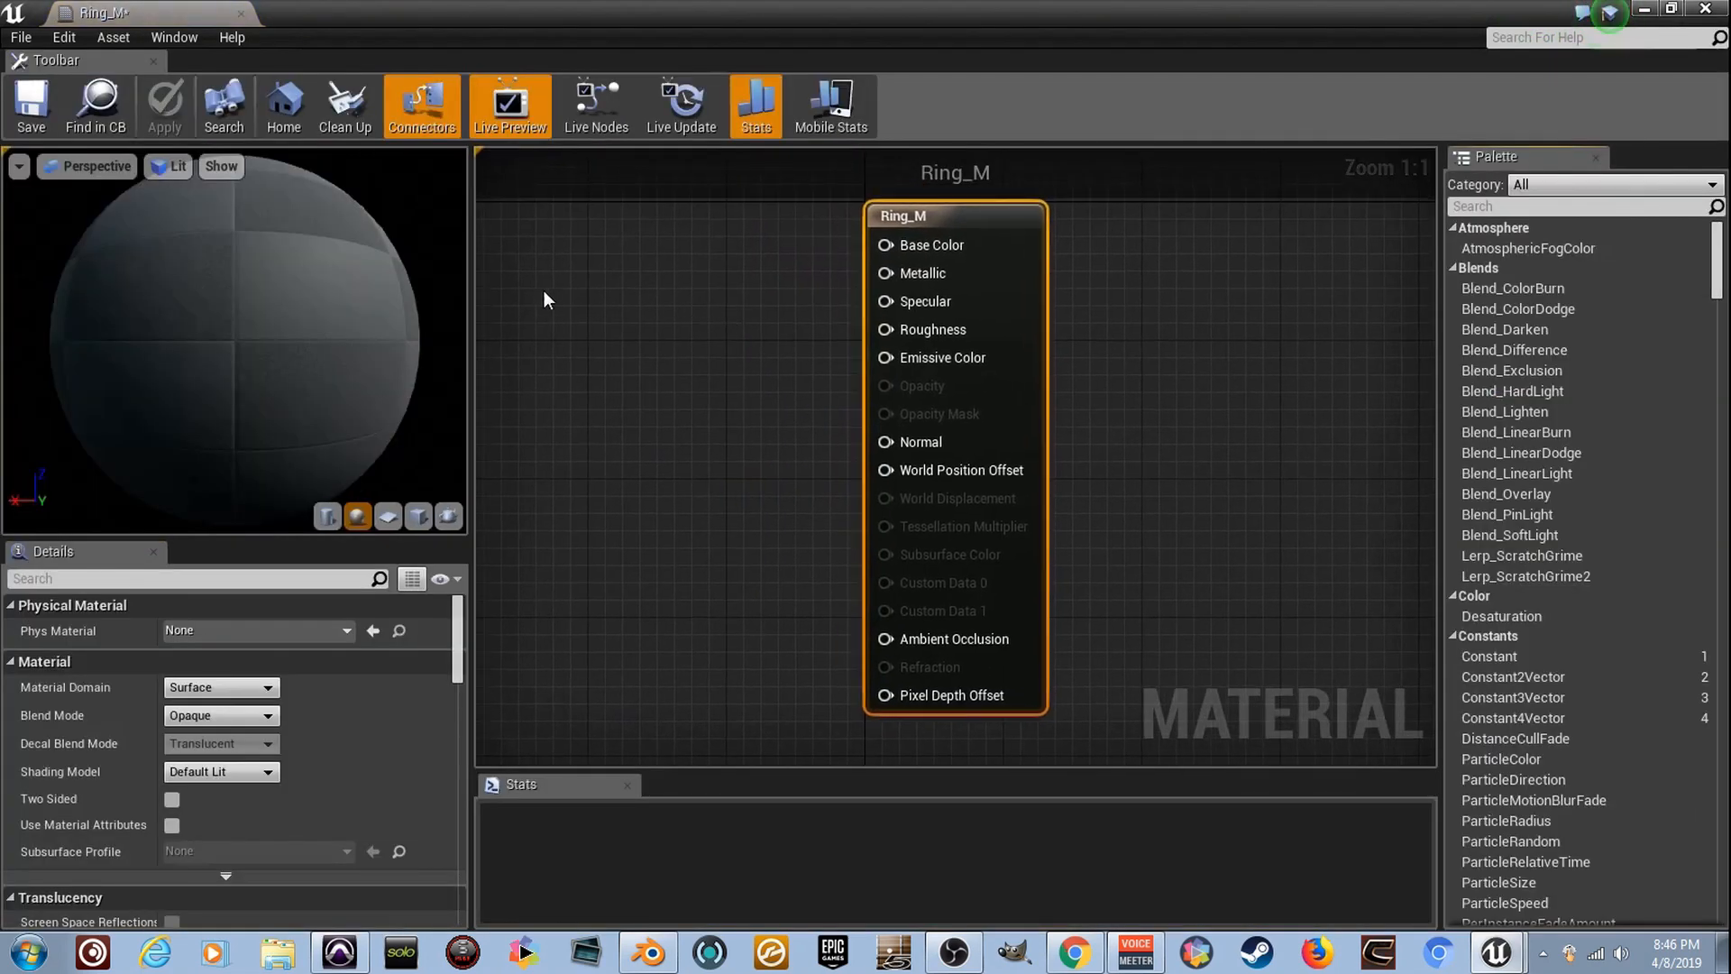
{"action": "key", "text": "3"}
{"action": "left_click", "coordinate": [610, 273]}
{"action": "left_click_drag", "start_coordinate": [728, 309], "coordinate": [892, 245]}
{"action": "double_click", "coordinate": [683, 345]}
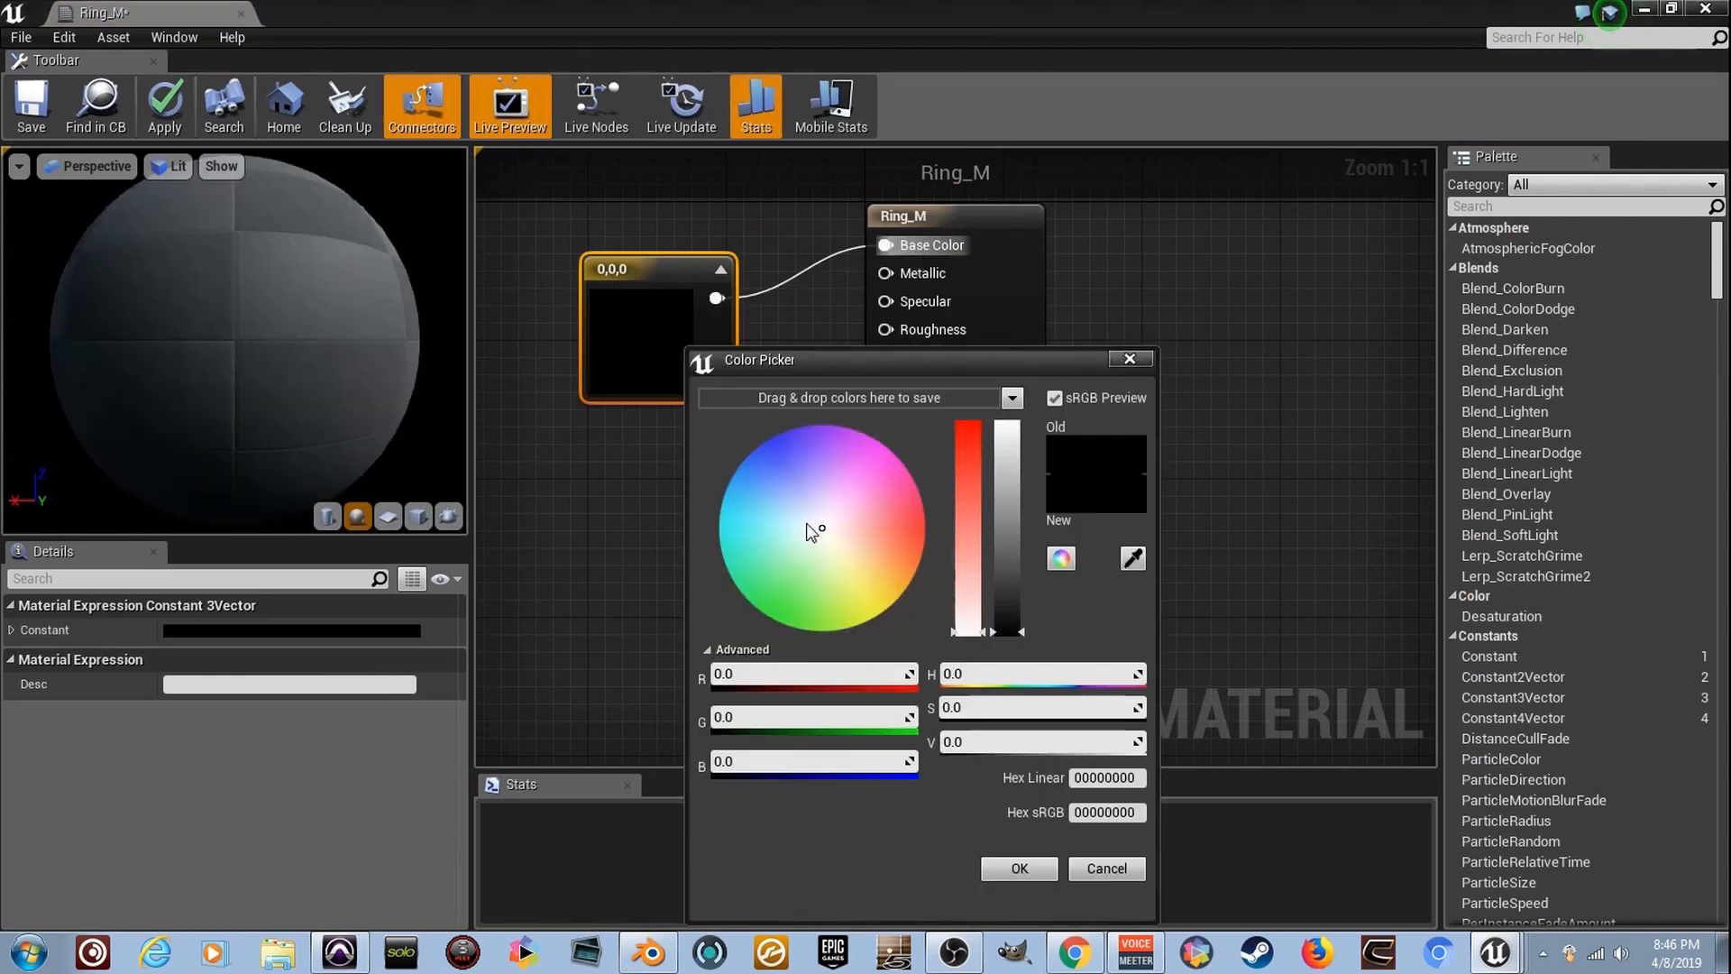
{"action": "left_click", "coordinate": [912, 477]}
{"action": "left_click_drag", "start_coordinate": [1004, 555], "coordinate": [1007, 423]}
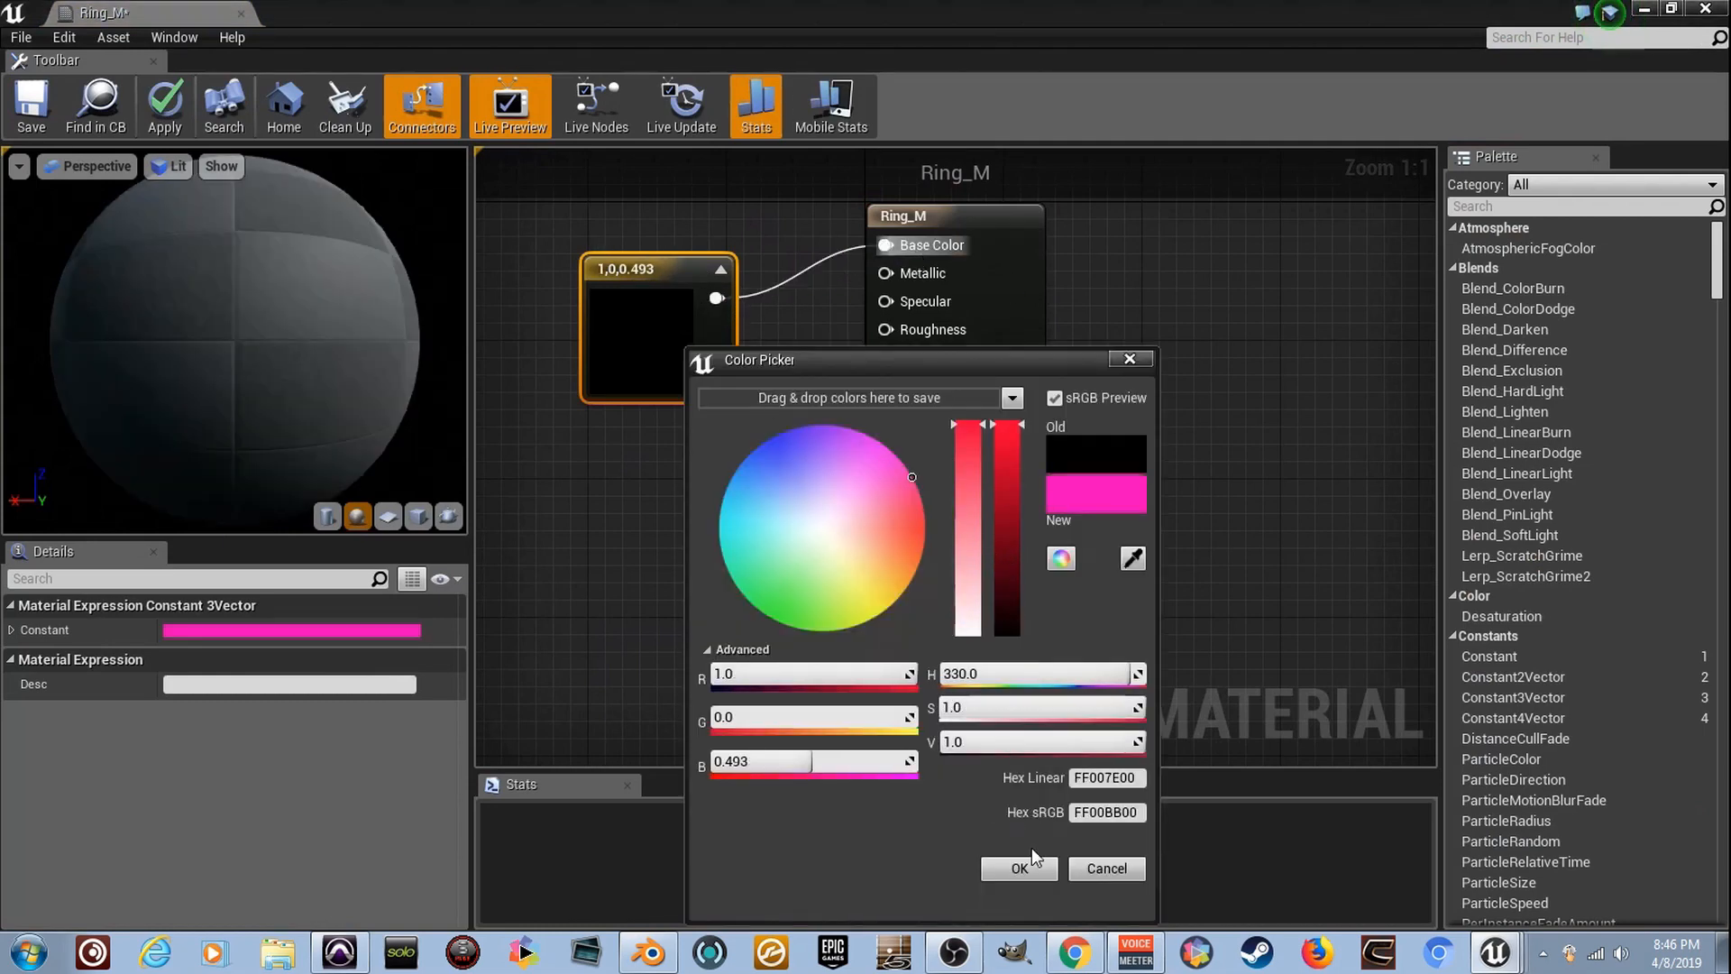
{"action": "left_click", "coordinate": [1018, 867]}
- Add a Constant node with value 0.9 and connect it to Metallic
{"action": "key", "text": "1"}
{"action": "left_click", "coordinate": [664, 448]}
{"action": "left_click_drag", "start_coordinate": [711, 499], "coordinate": [888, 273]}
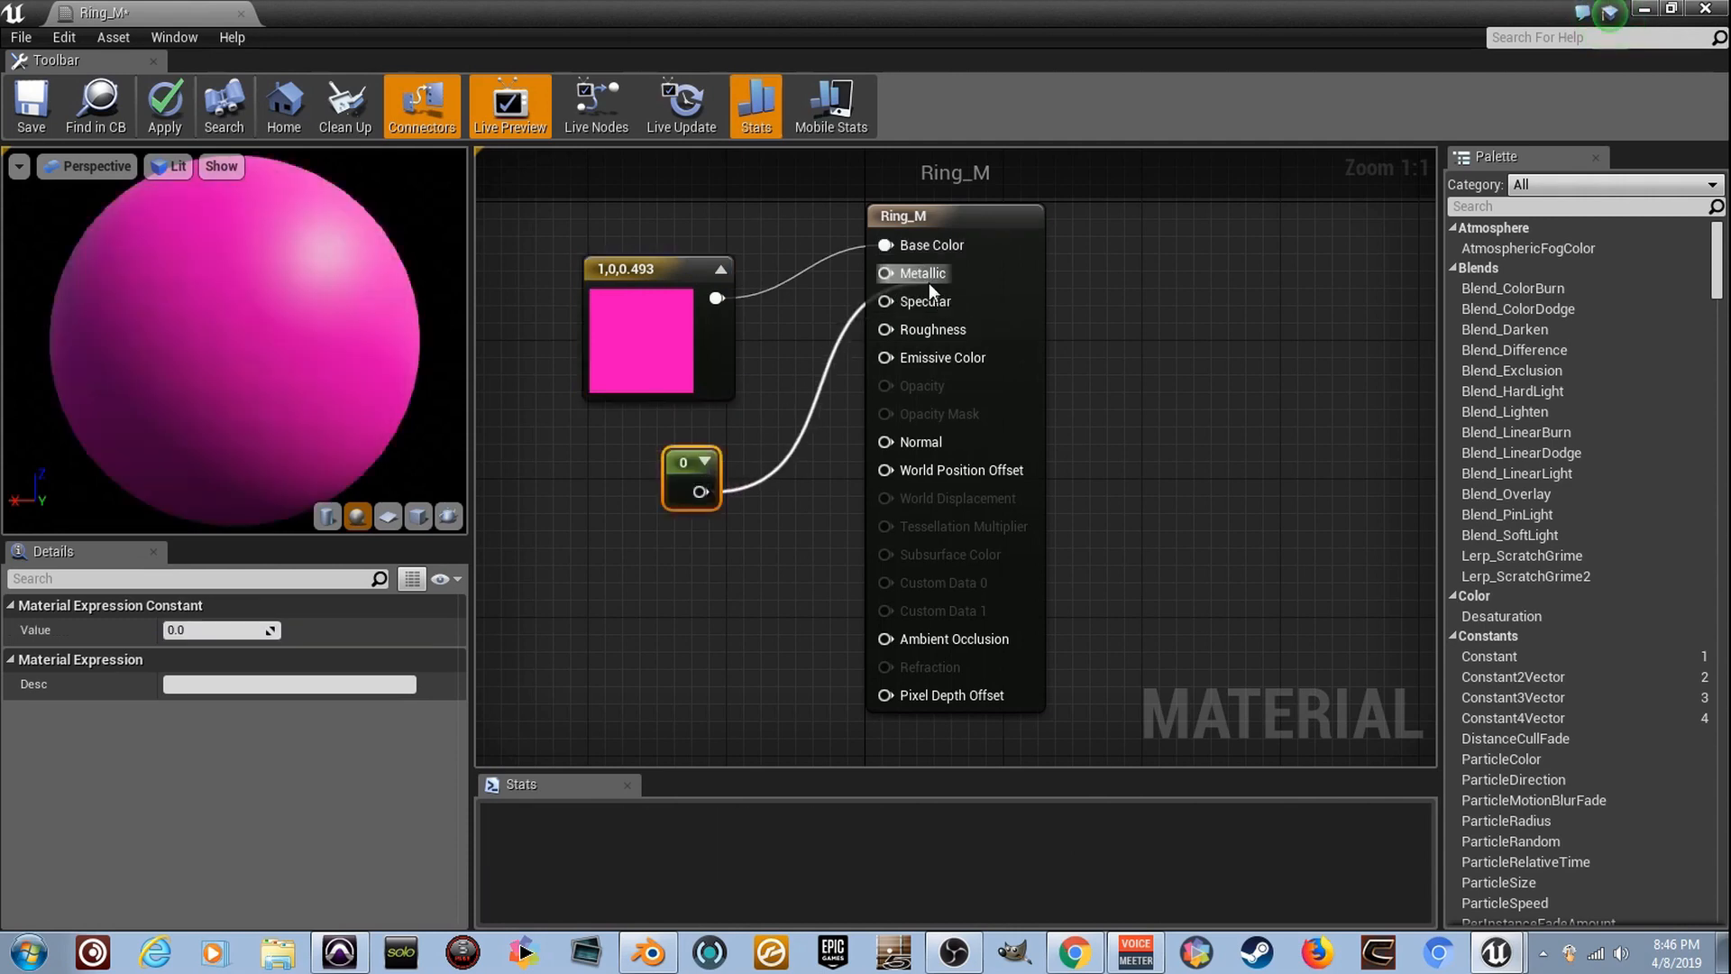
{"action": "left_click", "coordinate": [257, 628]}
{"action": "type", "text": ".9"}
{"action": "key", "text": "Return"}
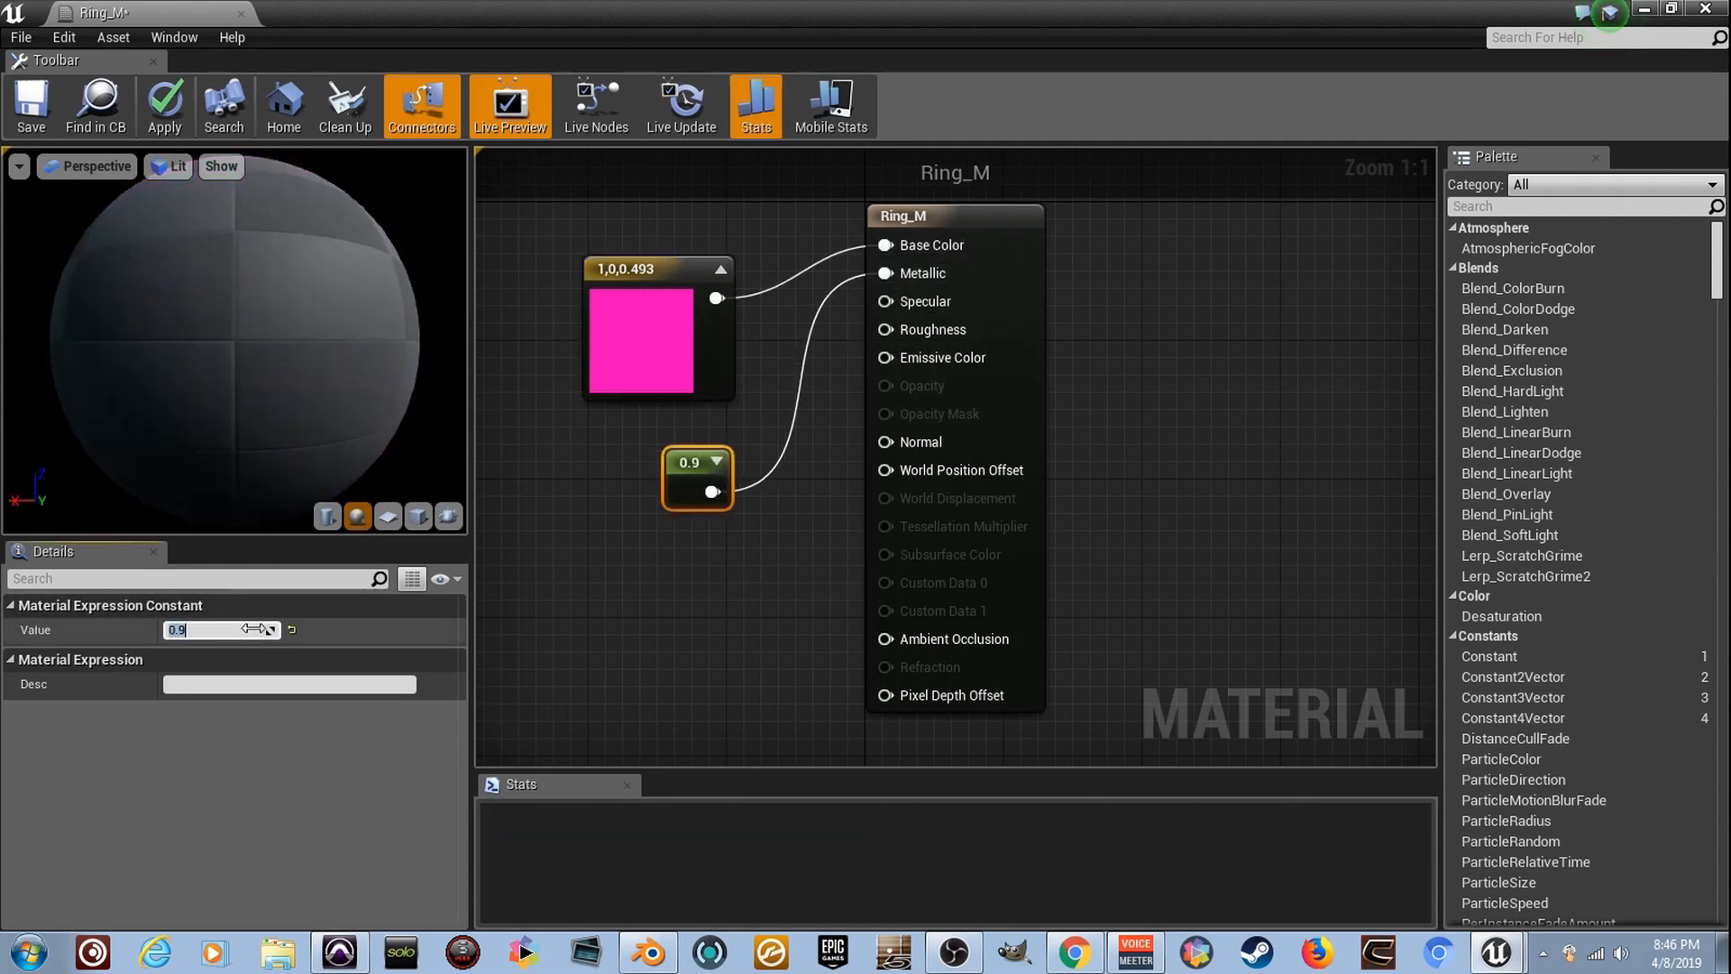
- Add a second Constant node with value 0.15 and connect it to Roughness
{"action": "left_click", "coordinate": [618, 606]}
{"action": "left_click", "coordinate": [679, 556]}
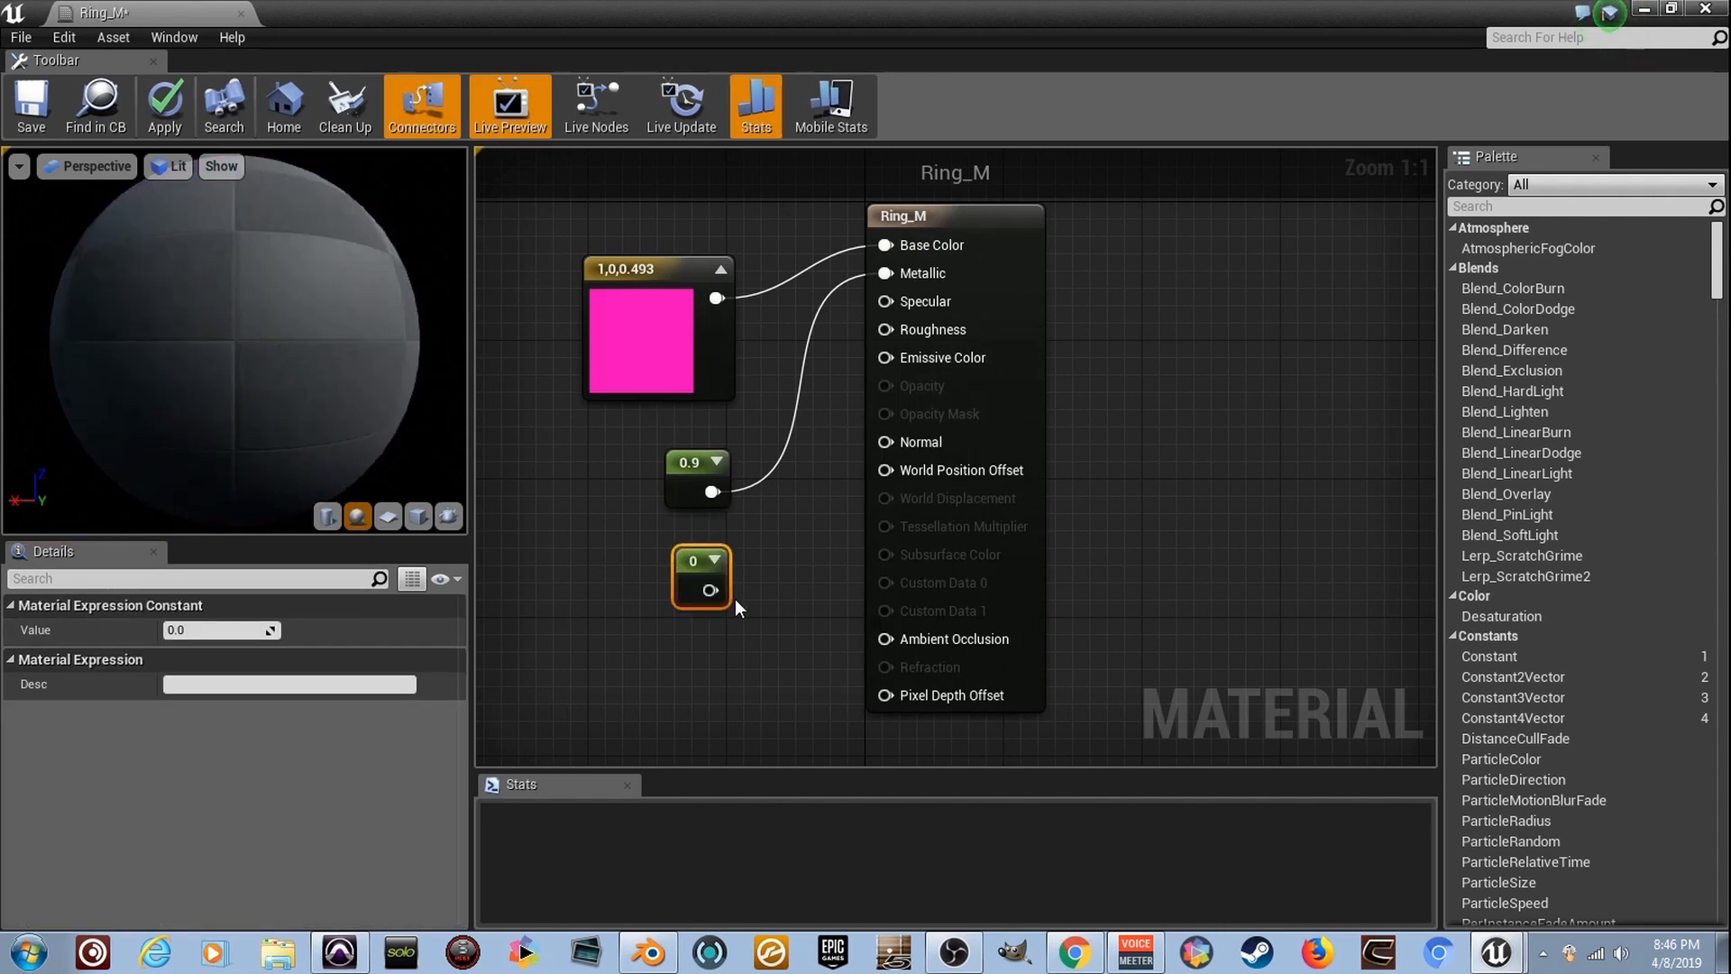
{"action": "left_click_drag", "start_coordinate": [713, 592], "coordinate": [933, 329]}
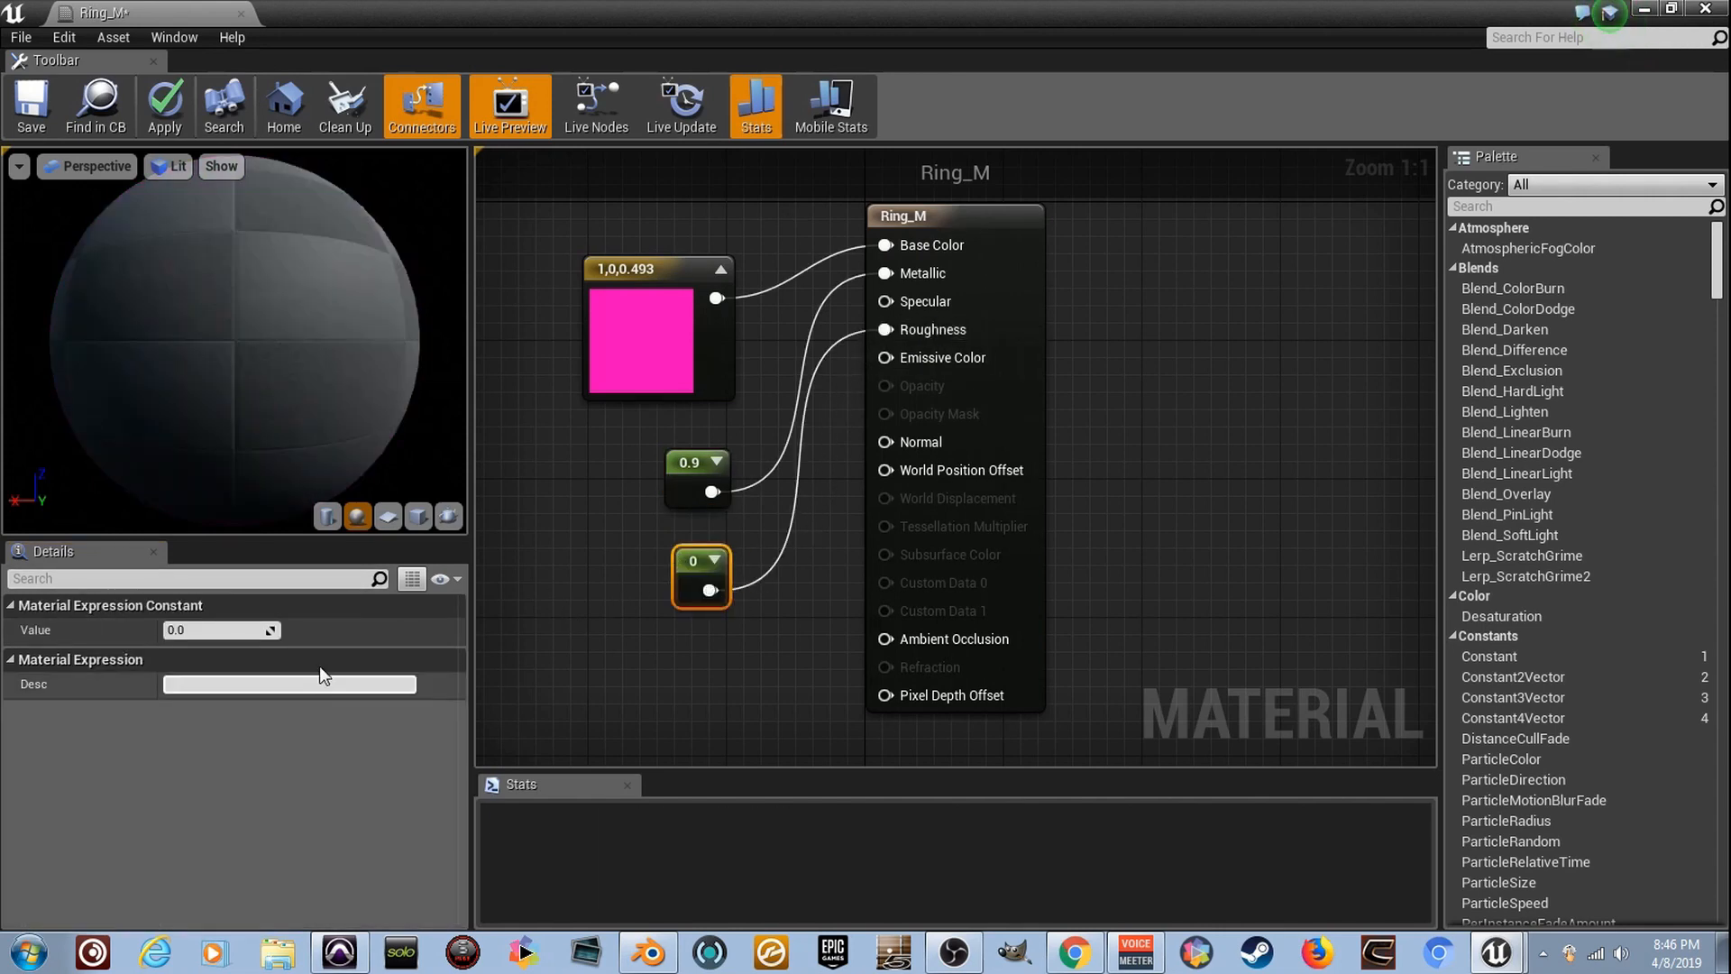
{"action": "left_click", "coordinate": [238, 630]}
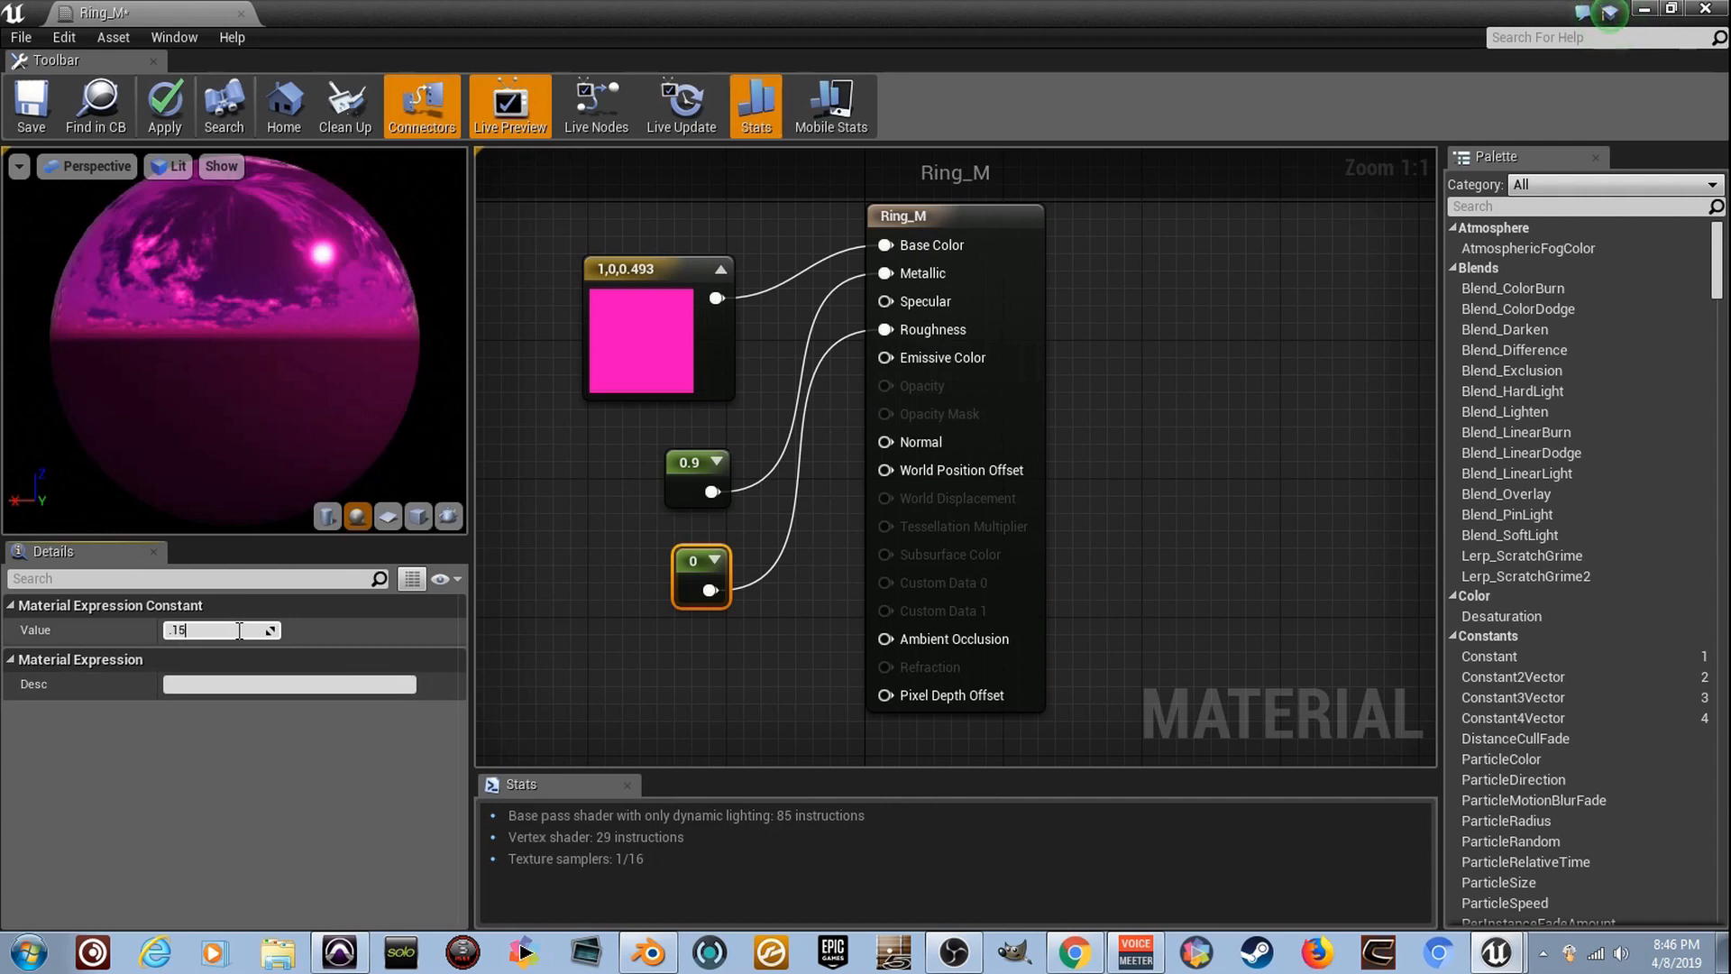
{"action": "type", "text": ".15"}
{"action": "key", "text": "Return"}
- Save the Ring_M material and return to the level to inspect the ring
{"action": "key", "text": "ctrl+s"}
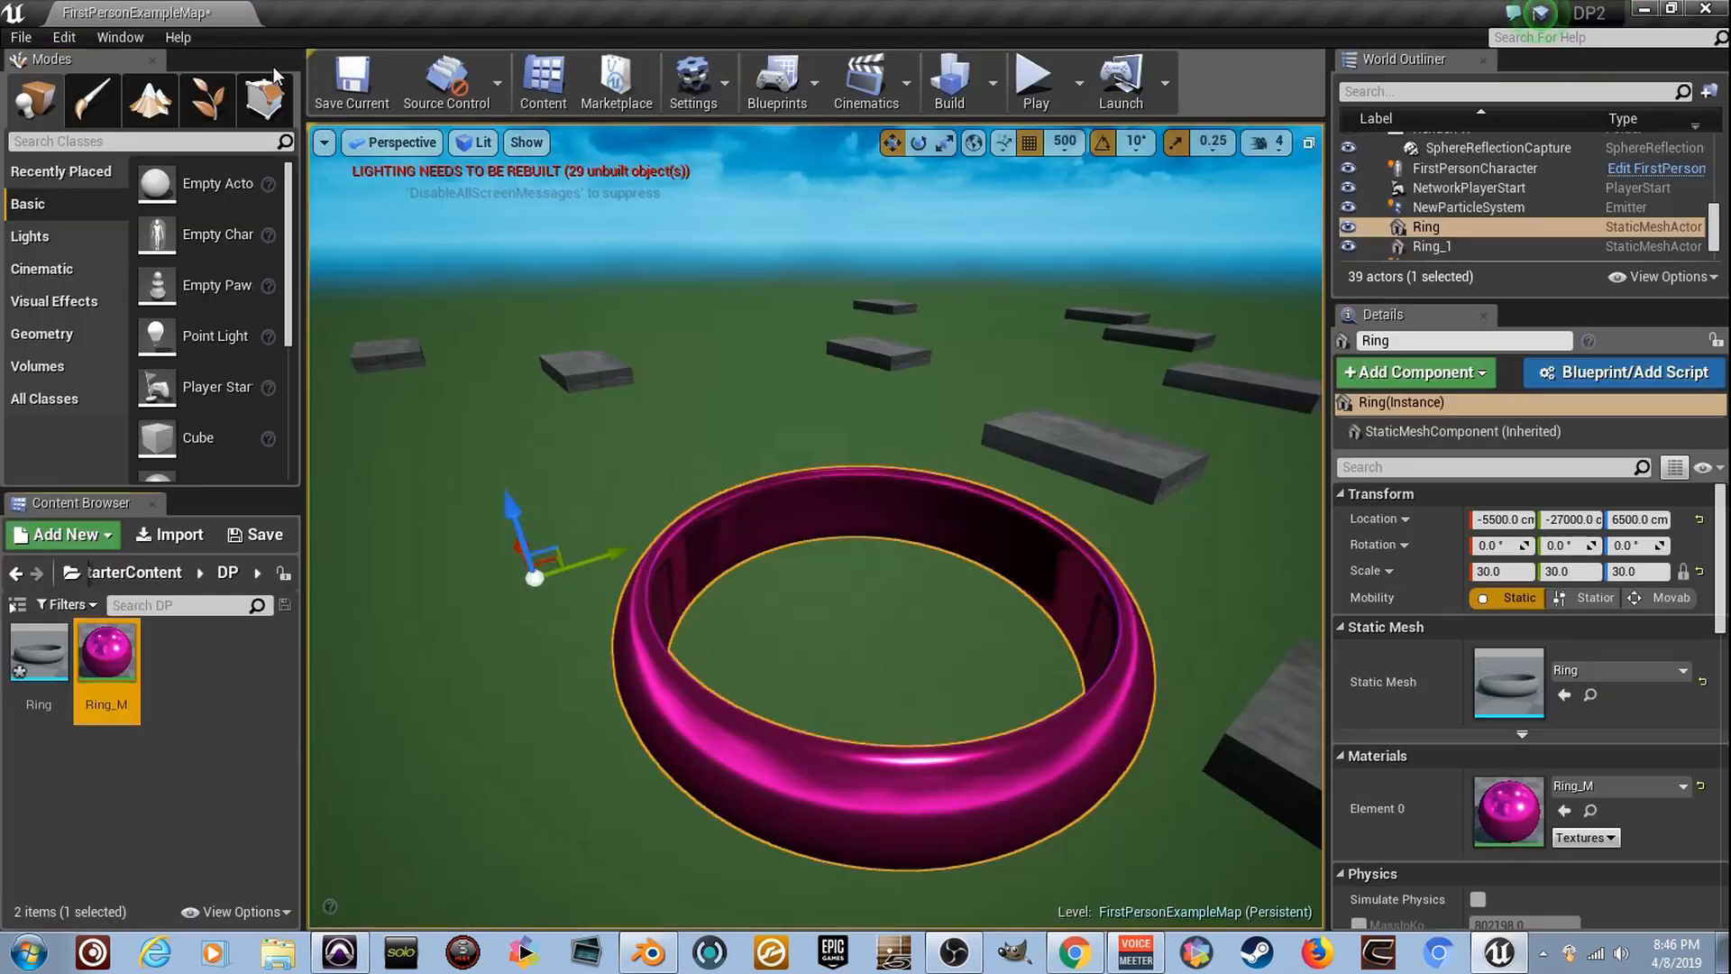
{"action": "right_click_drag", "start_coordinate": [811, 496], "coordinate": [523, 469]}
{"action": "right_click_drag", "start_coordinate": [699, 499], "coordinate": [698, 498]}
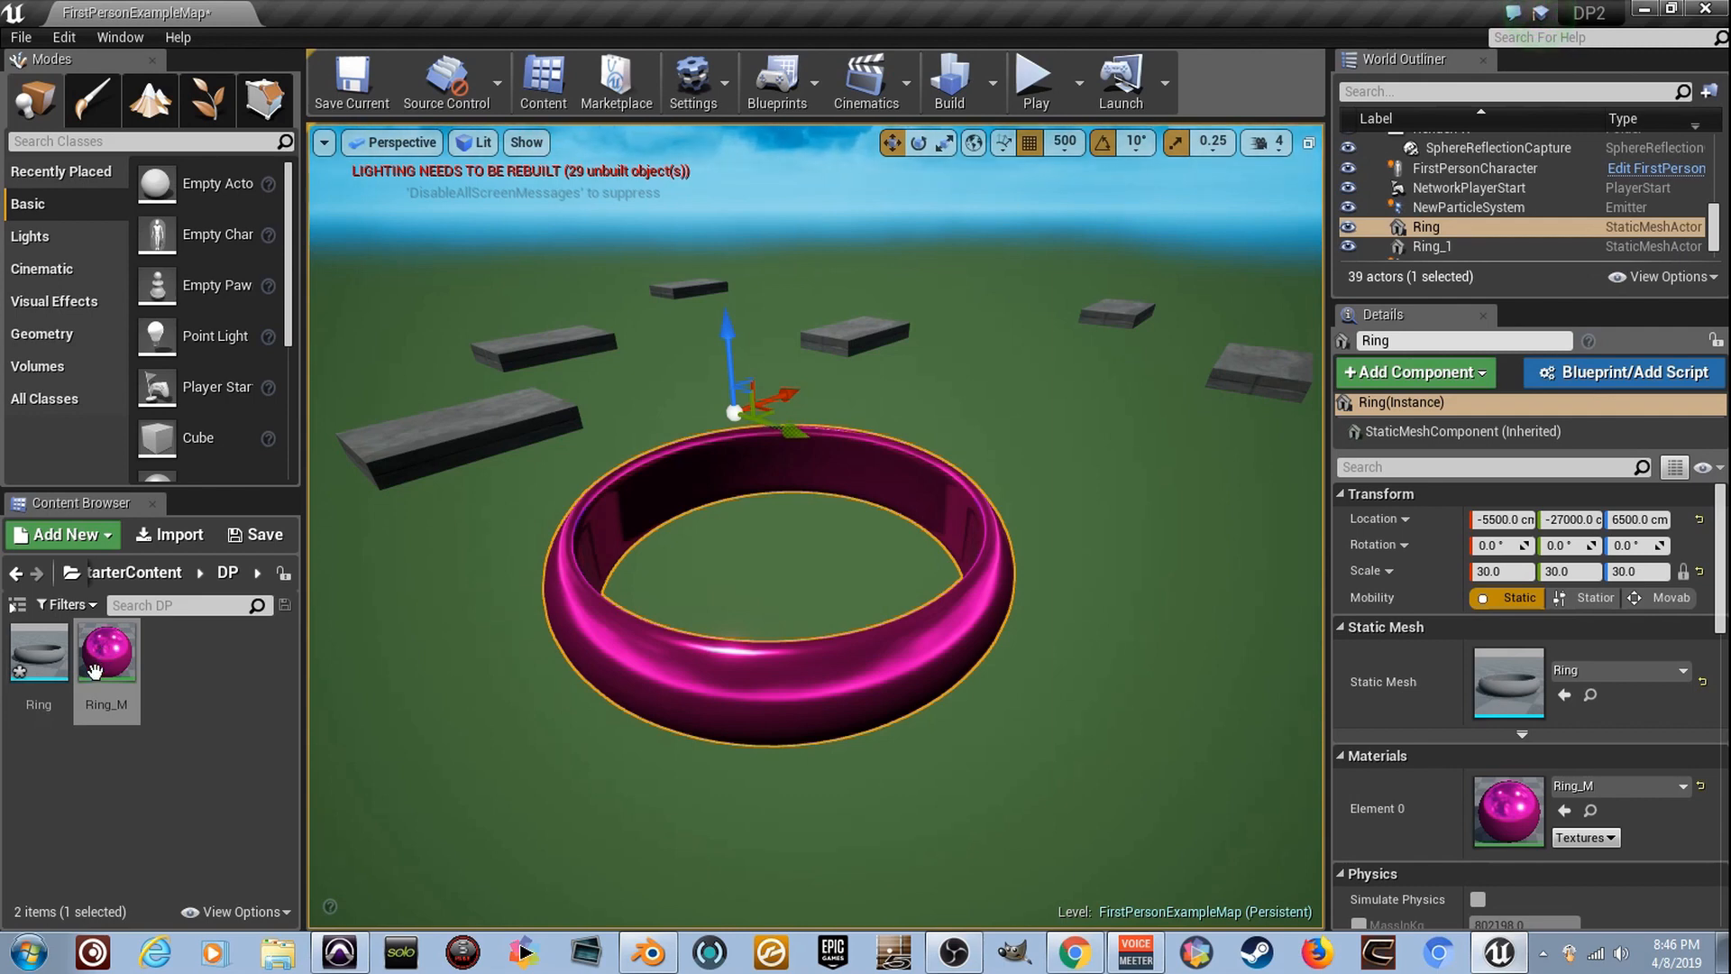
{"action": "right_click_drag", "start_coordinate": [561, 530], "coordinate": [539, 624]}
- Rename the Ring static mesh asset to Ring_1
{"action": "right_click", "coordinate": [69, 683]}
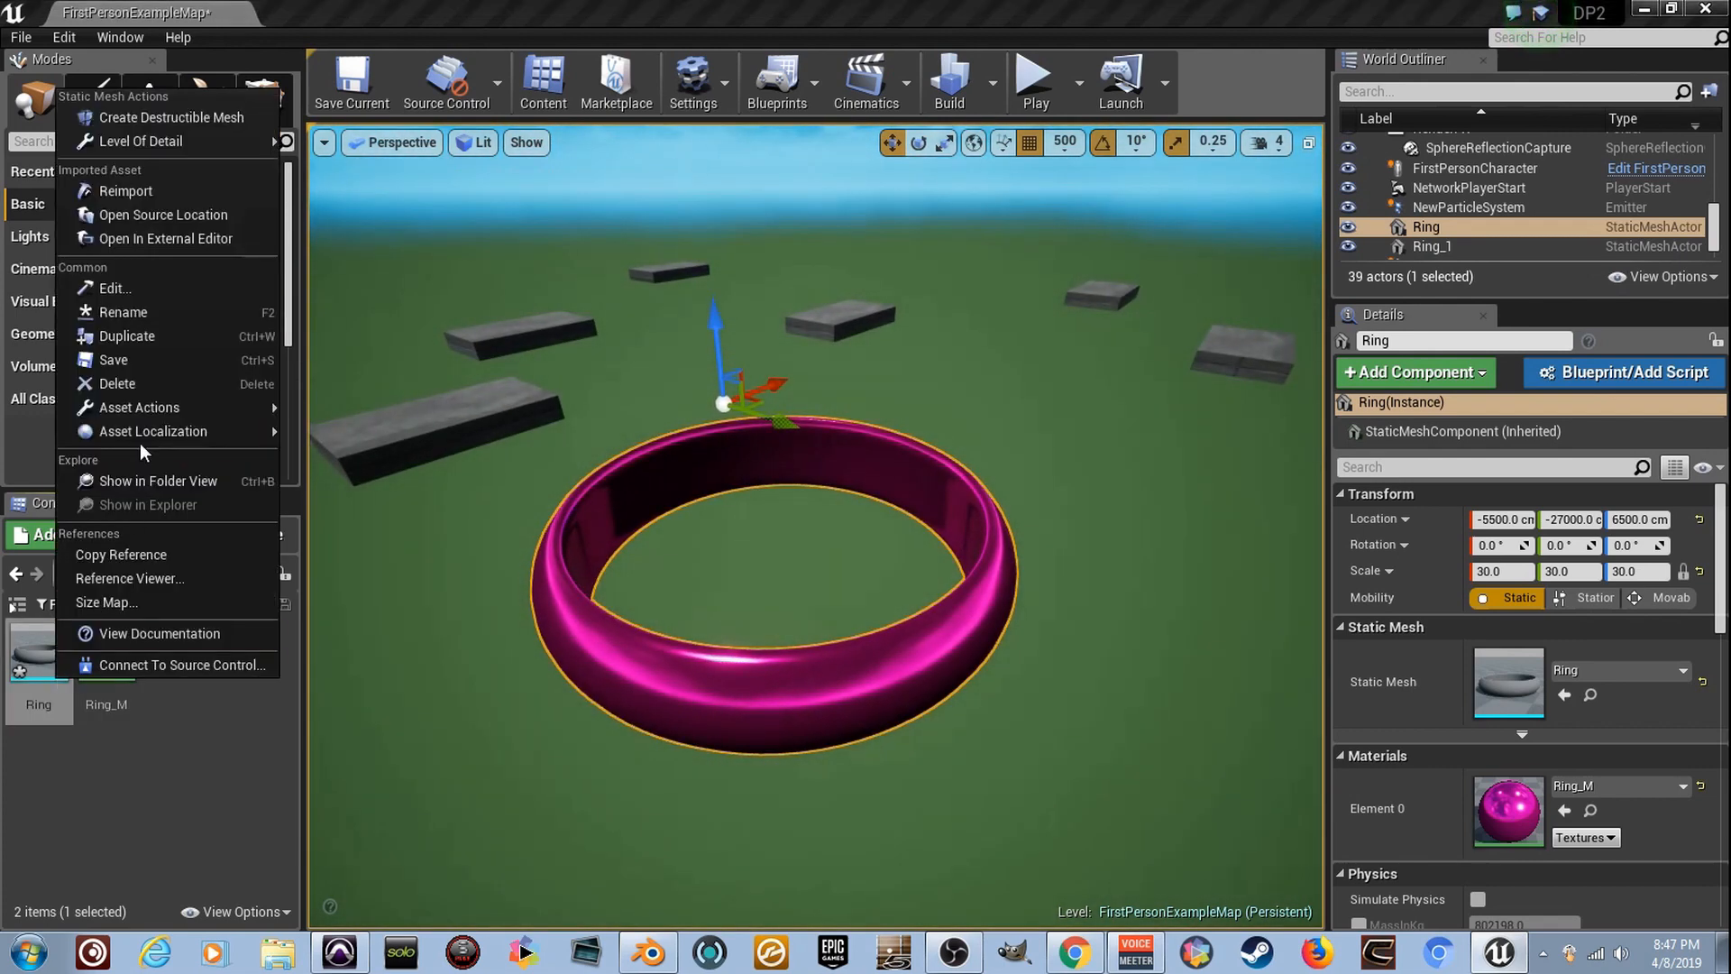
{"action": "left_click", "coordinate": [236, 316]}
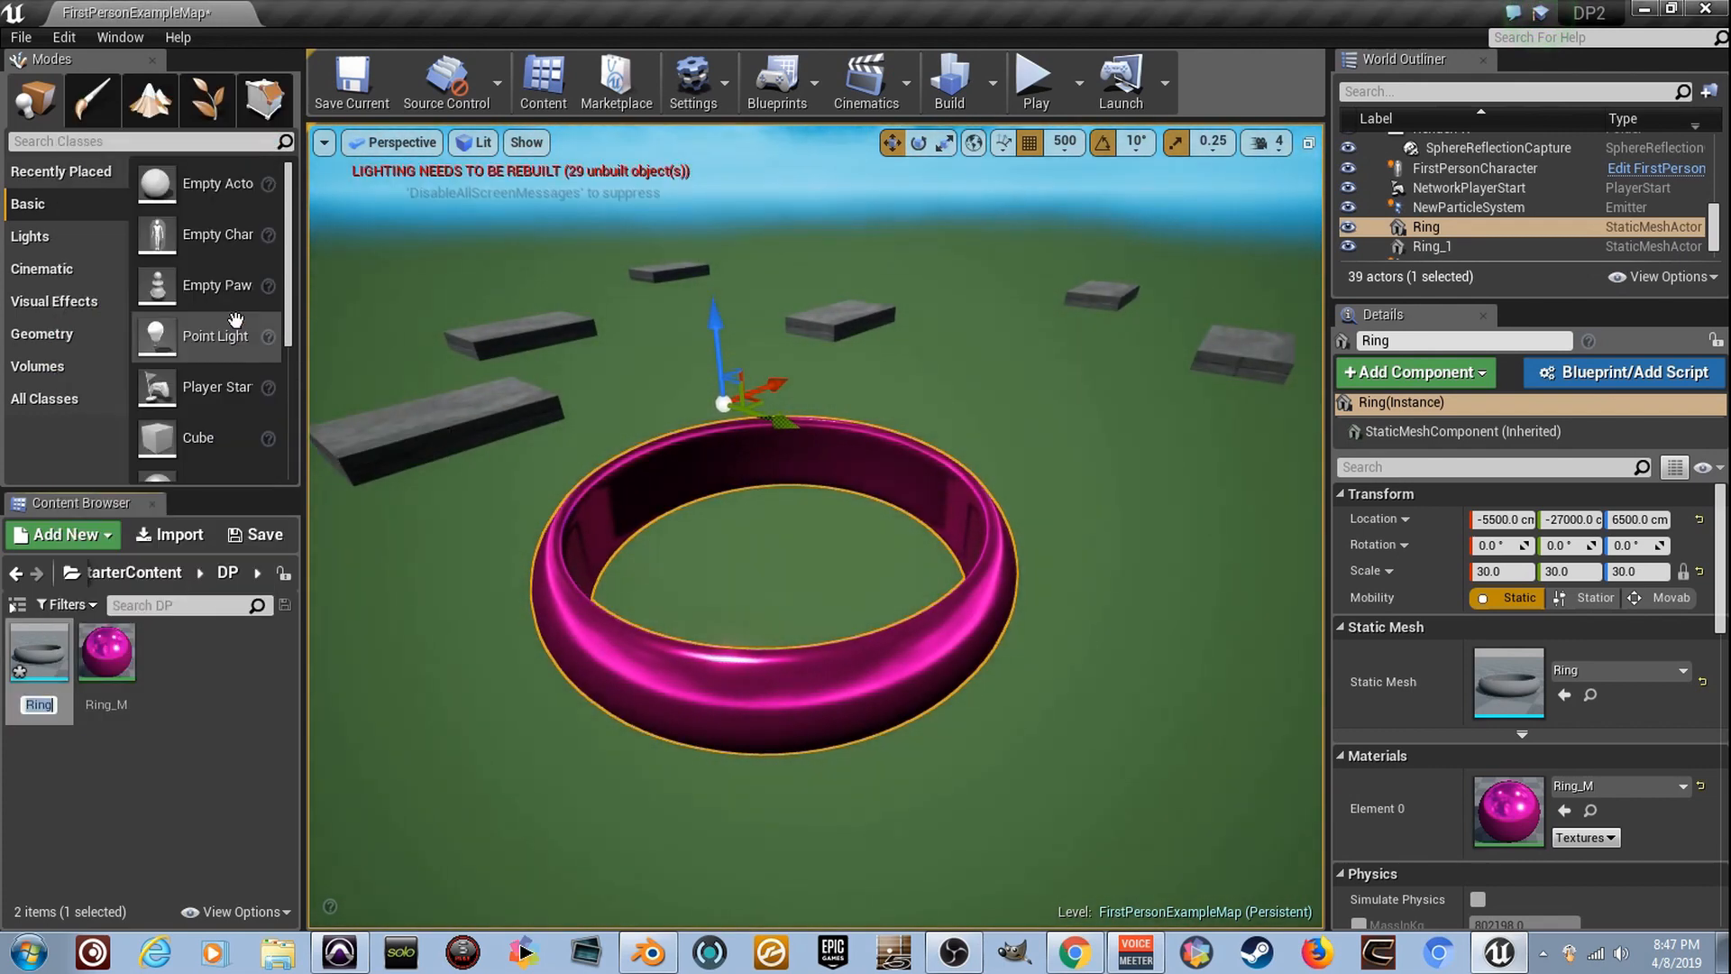
{"action": "type", "text": "_1"}
{"action": "key", "text": "Return"}
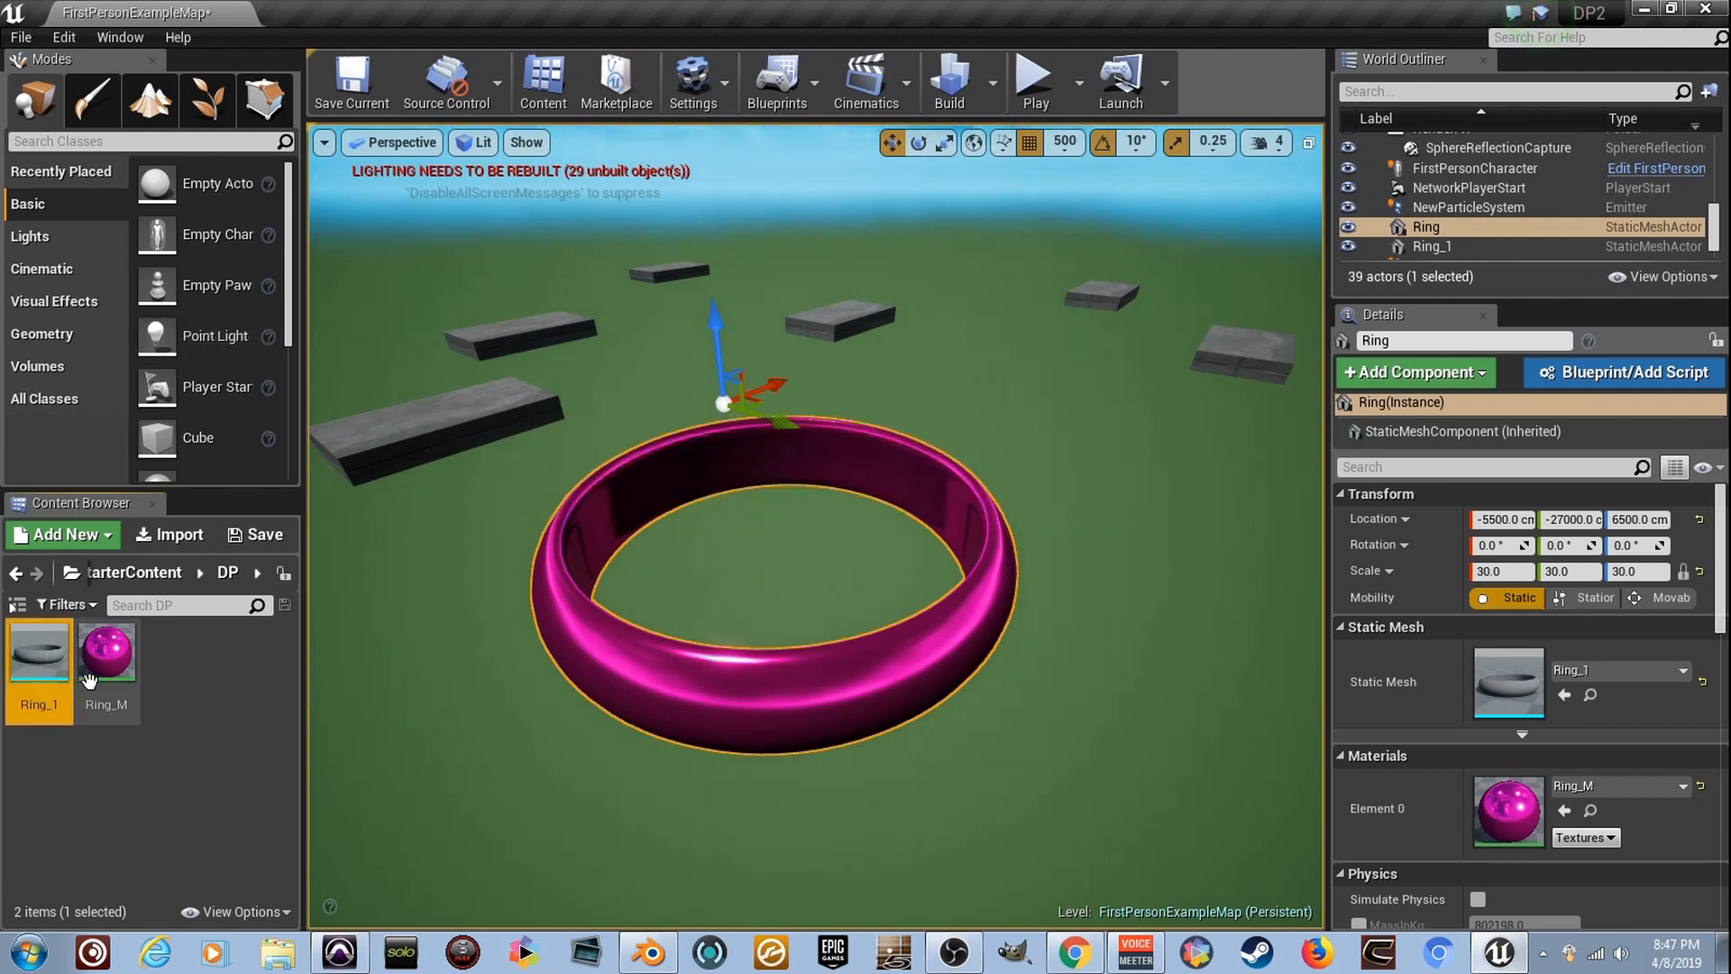
- Import all of Ring.fbx again with Skeletal Mesh enabled and dismiss the message log
{"action": "left_click", "coordinate": [183, 537]}
{"action": "double_click", "coordinate": [387, 152]}
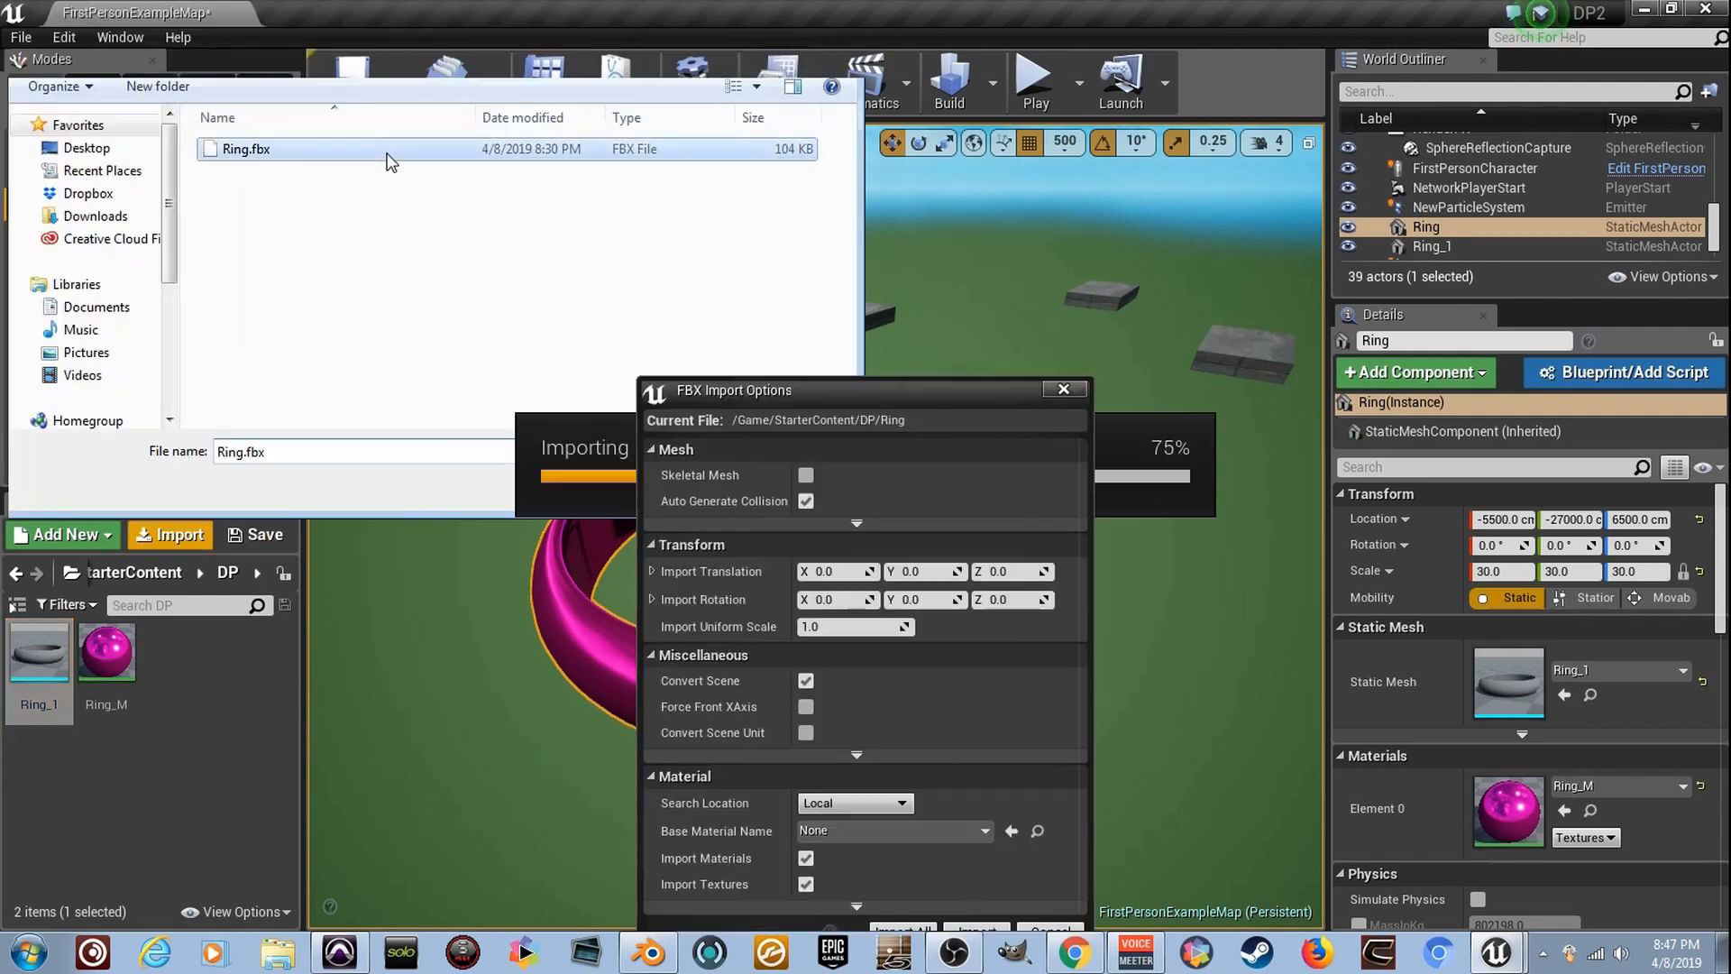
{"action": "left_click", "coordinate": [804, 475]}
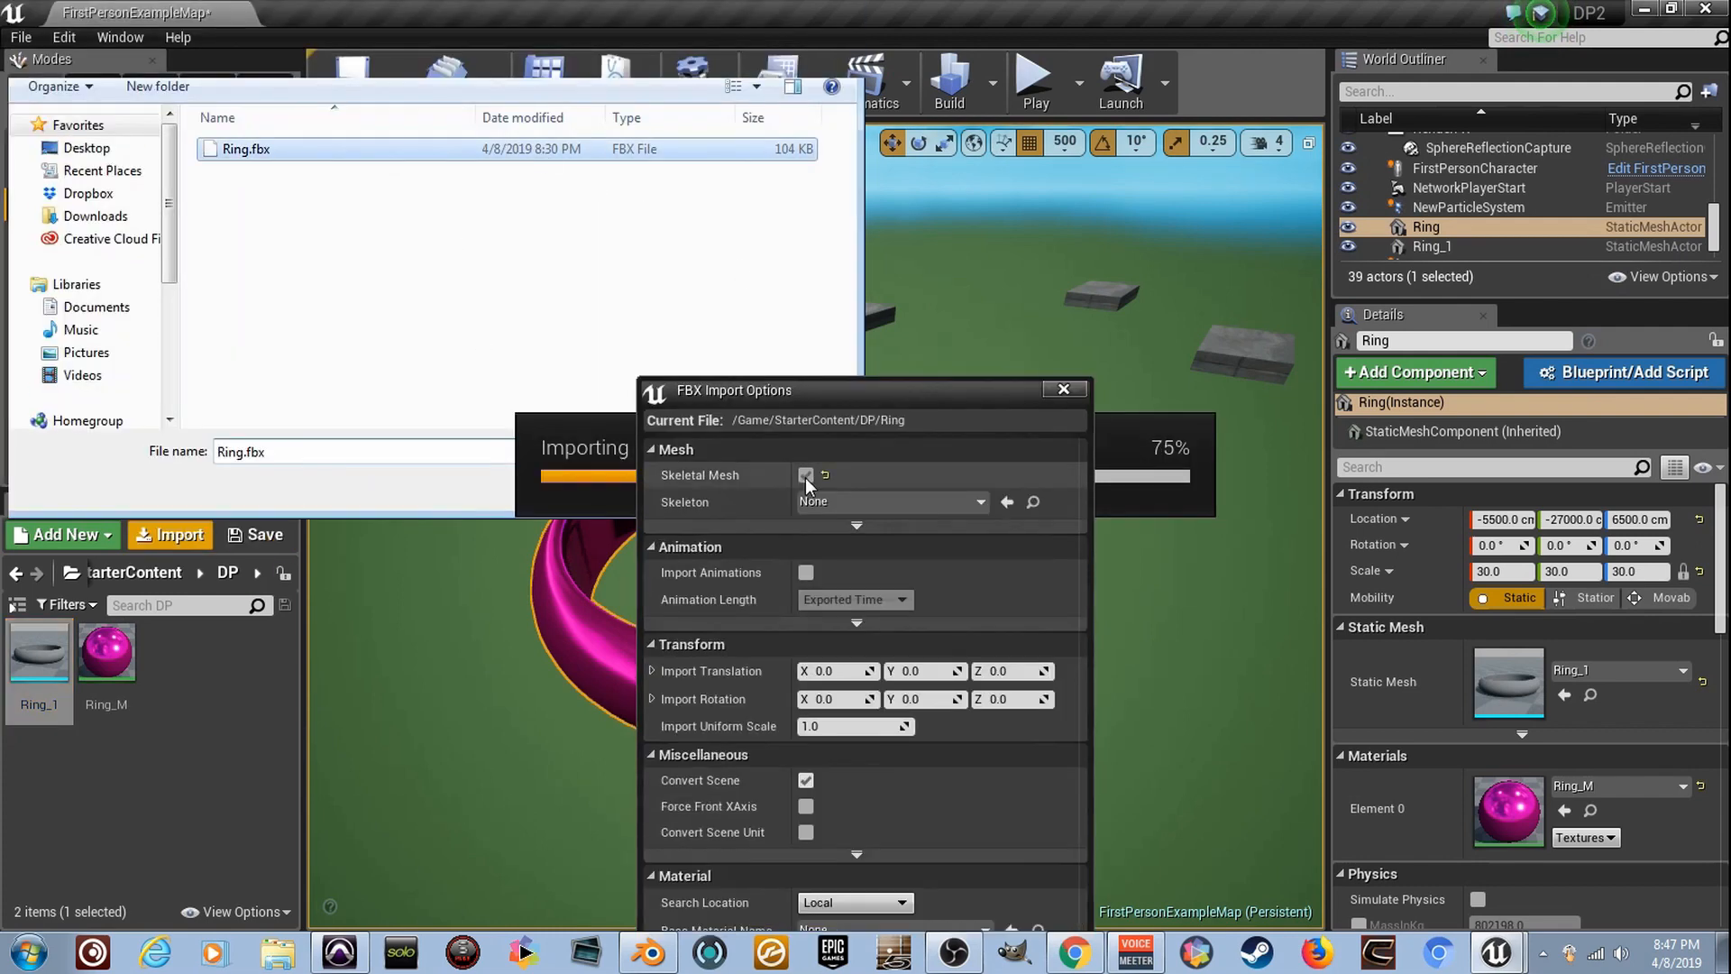
{"action": "left_click_drag", "start_coordinate": [867, 395], "coordinate": [820, 184]}
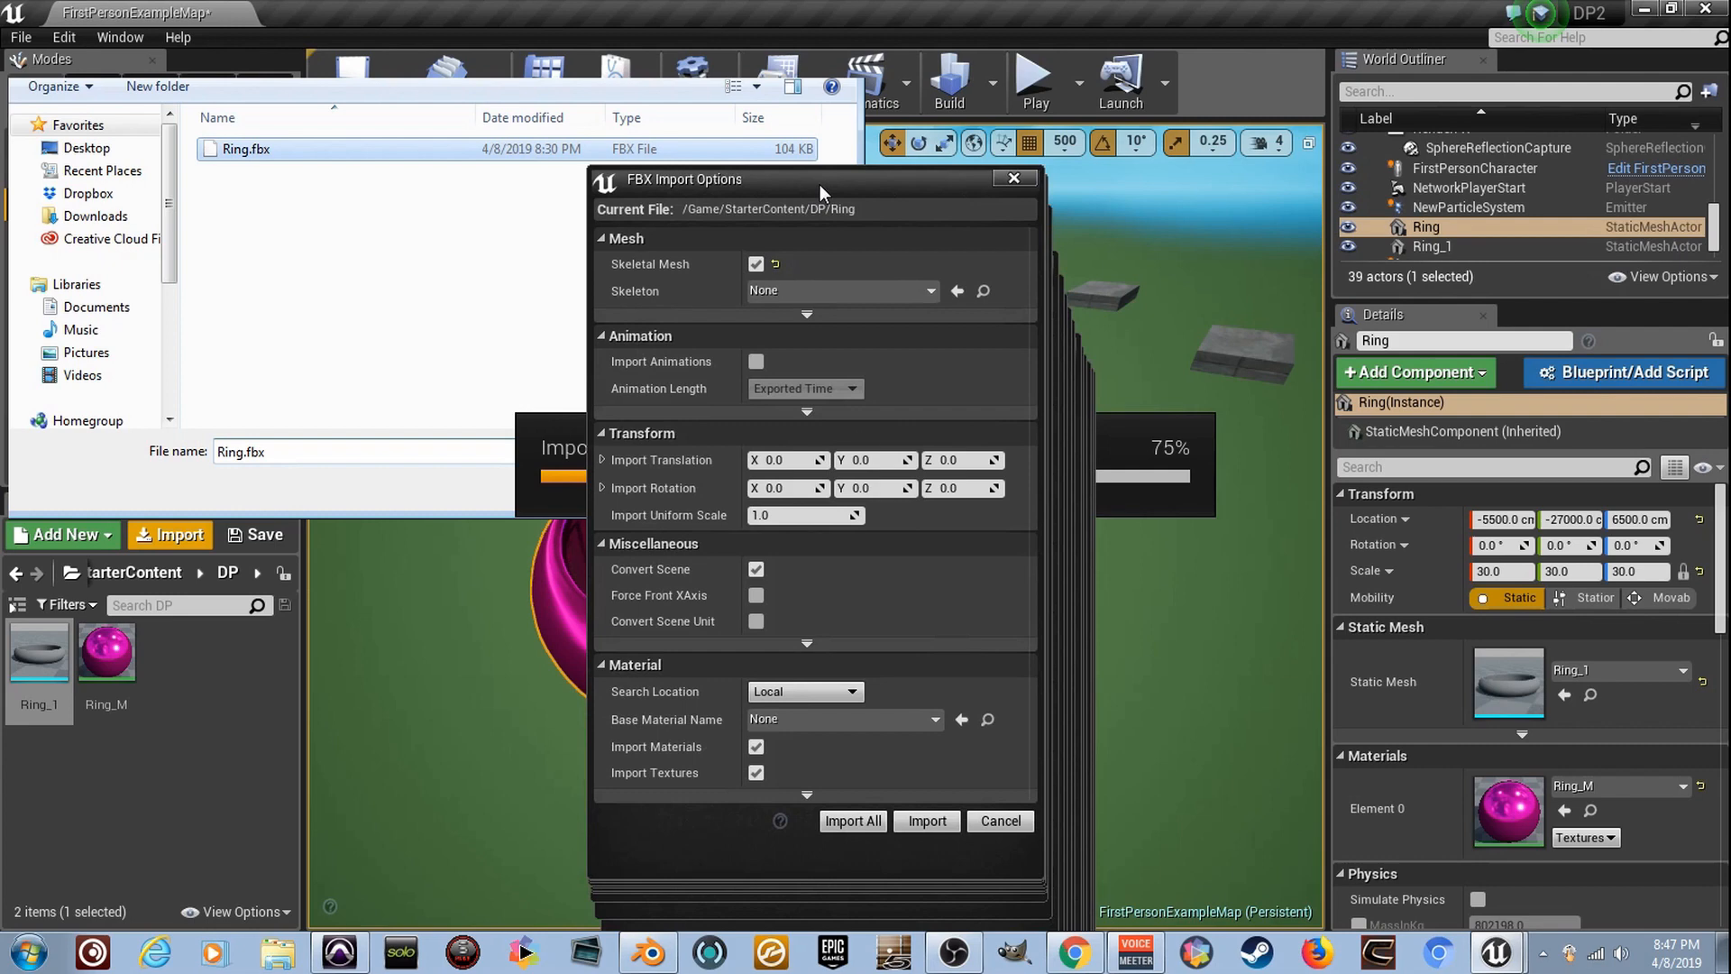
{"action": "left_click", "coordinate": [858, 823]}
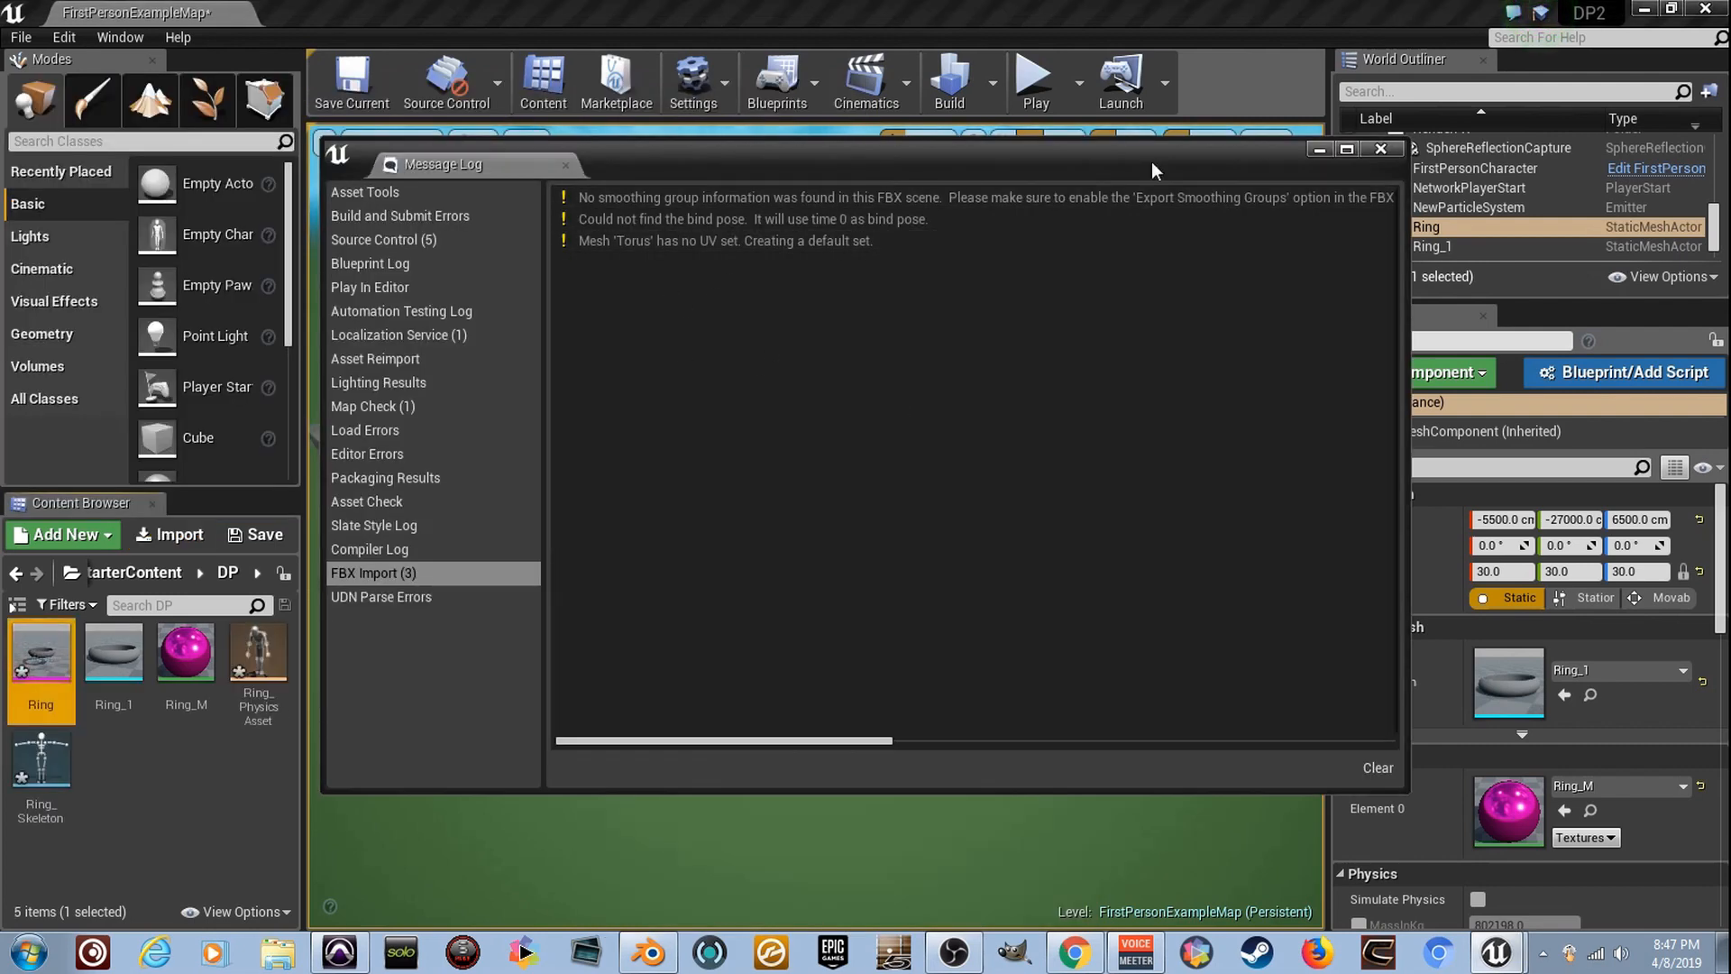
{"action": "left_click", "coordinate": [1390, 148]}
- Rename the imported Ring skeletal mesh asset to Ring_2
{"action": "right_click", "coordinate": [43, 681]}
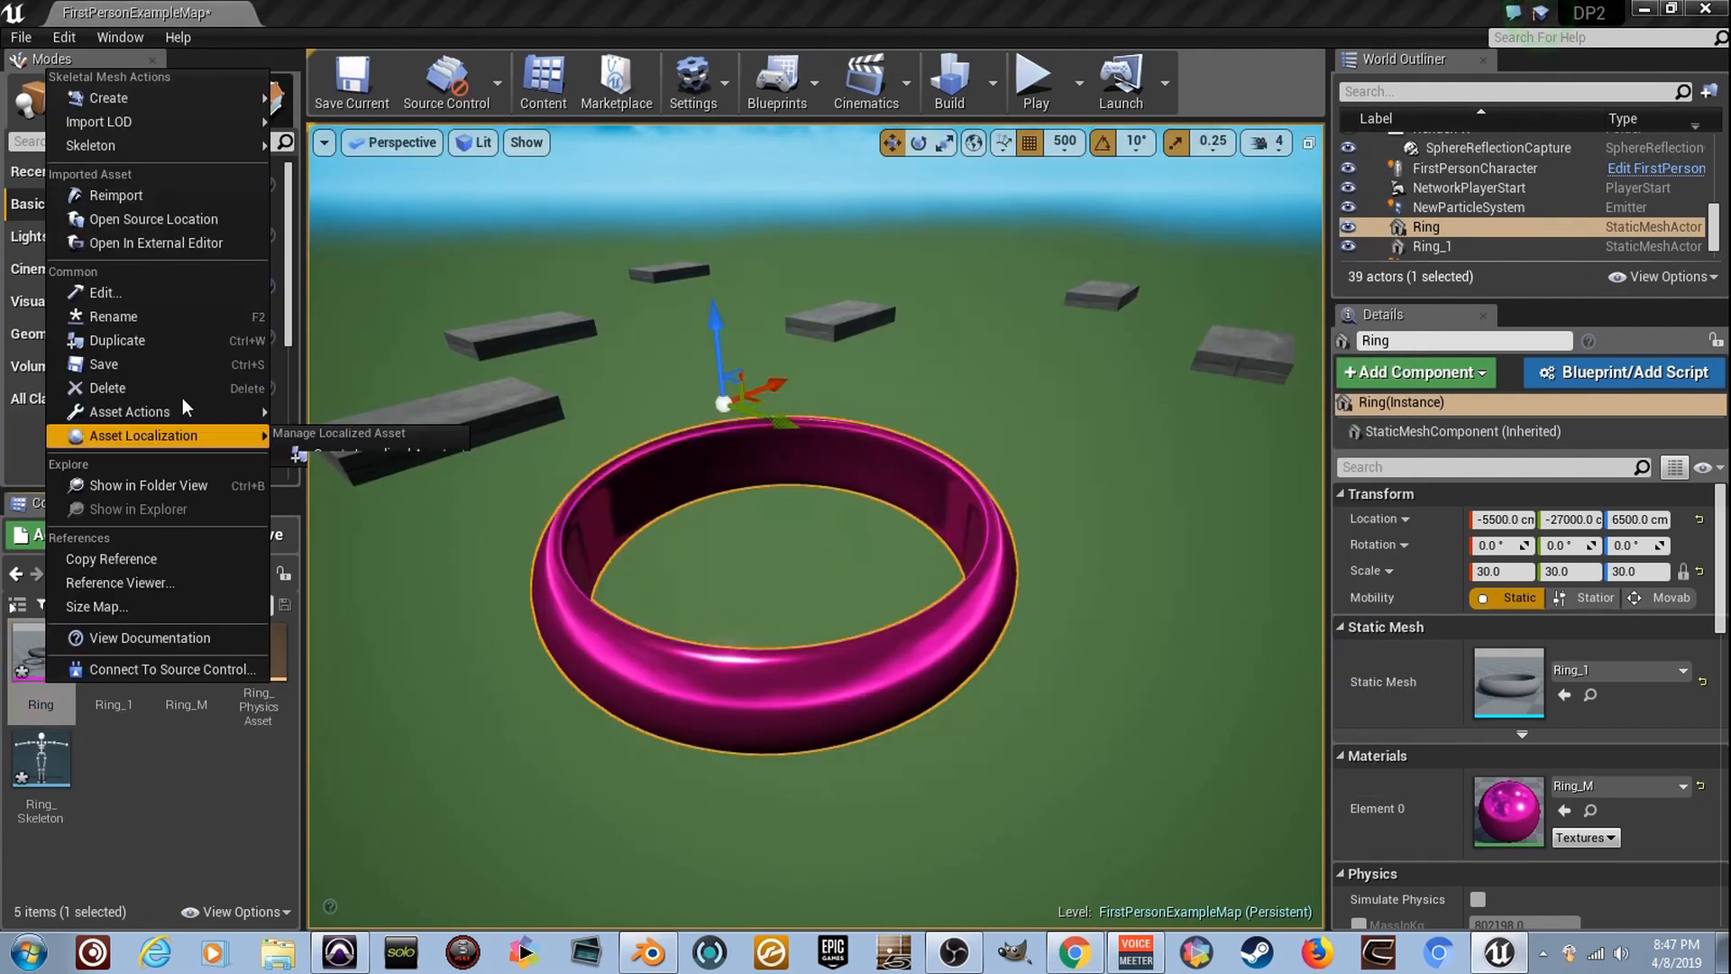
{"action": "left_click", "coordinate": [224, 316]}
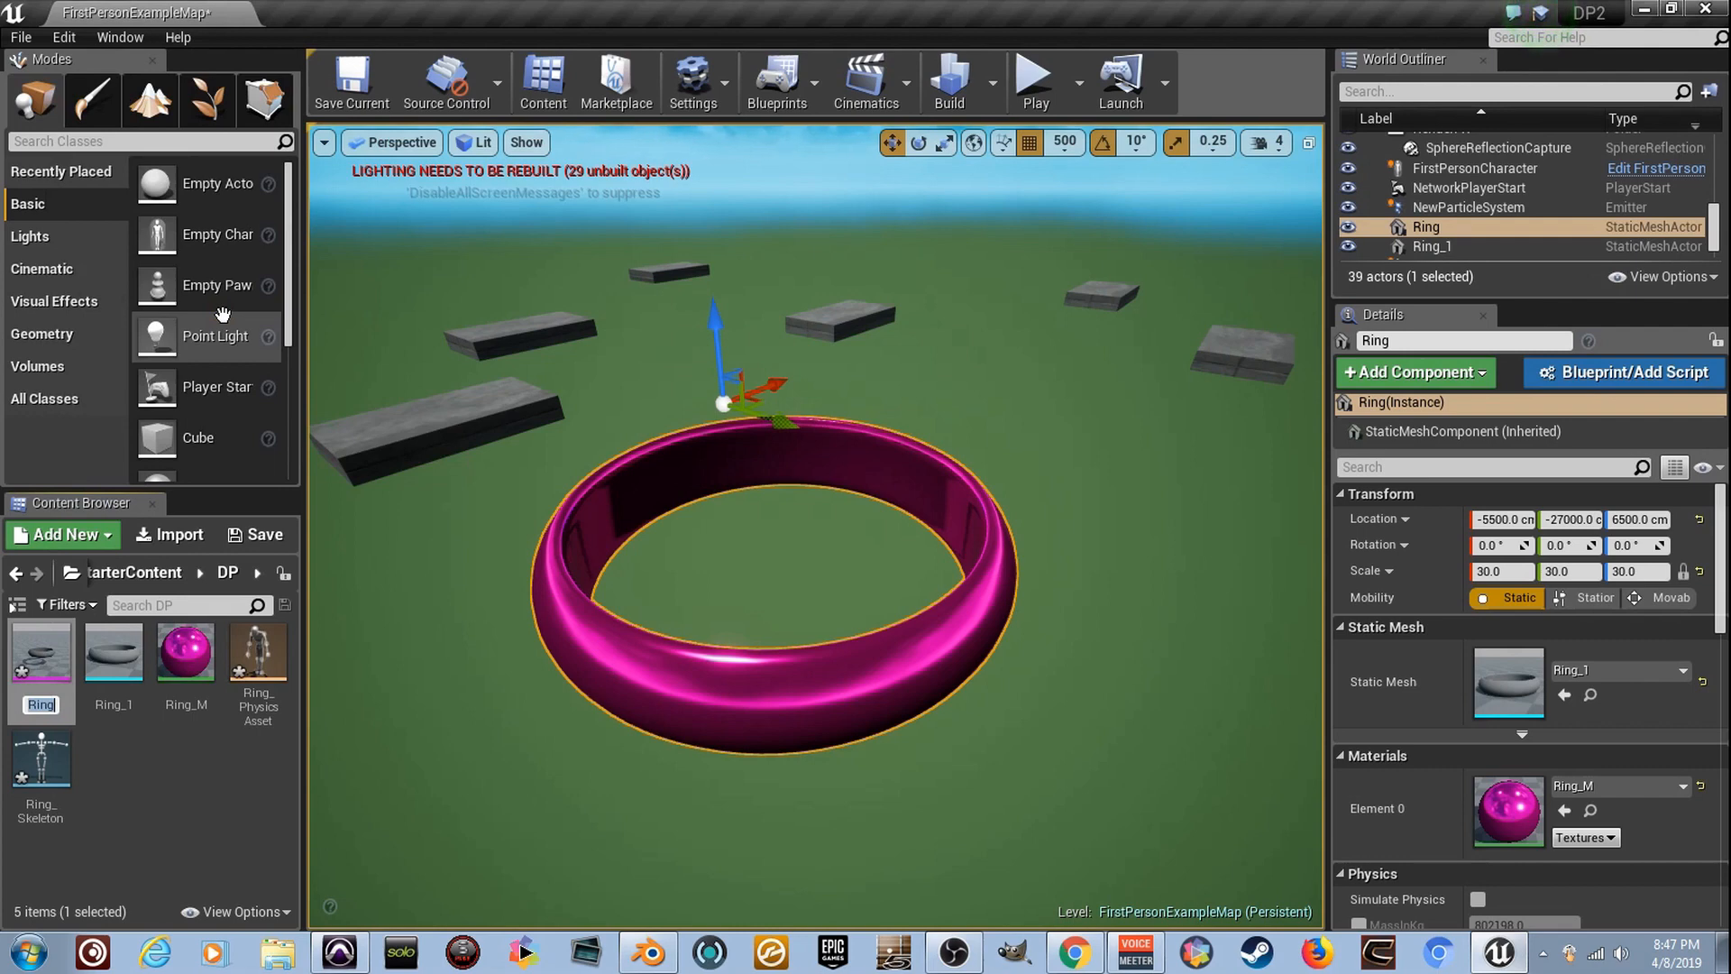
{"action": "type", "text": "_2"}
{"action": "key", "text": "Return"}
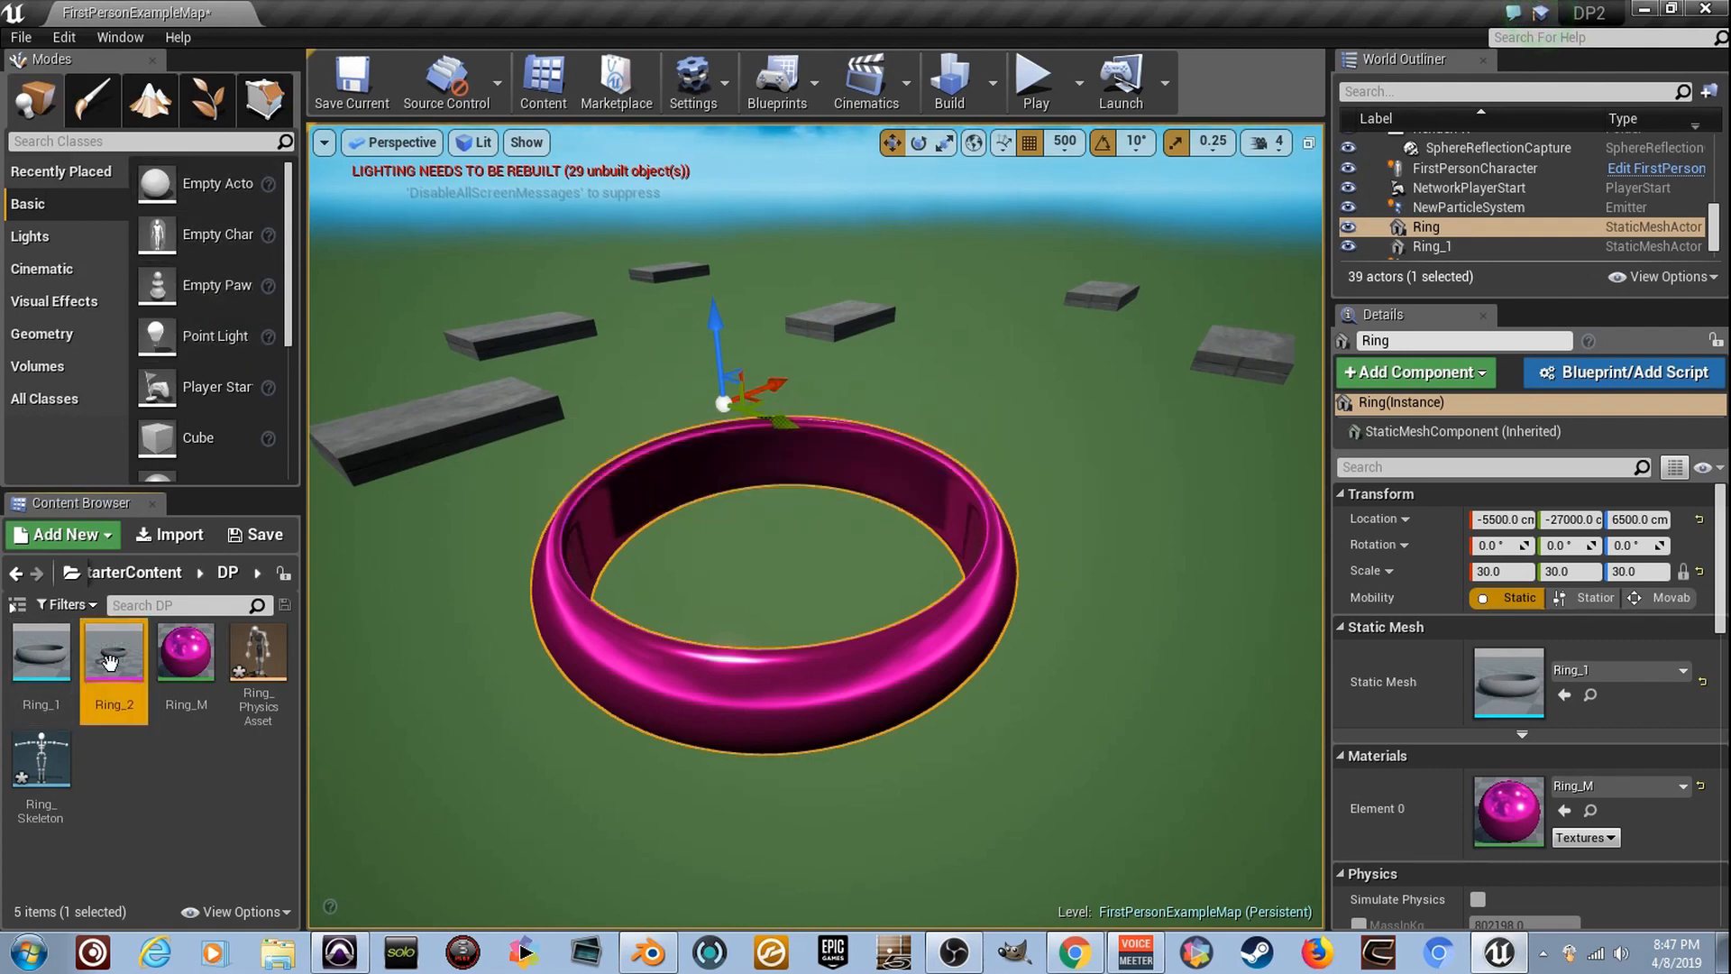
- Place the Ring_2 skeletal mesh in the level and scale it uniformly to 30
{"action": "left_click_drag", "start_coordinate": [129, 665], "coordinate": [712, 550]}
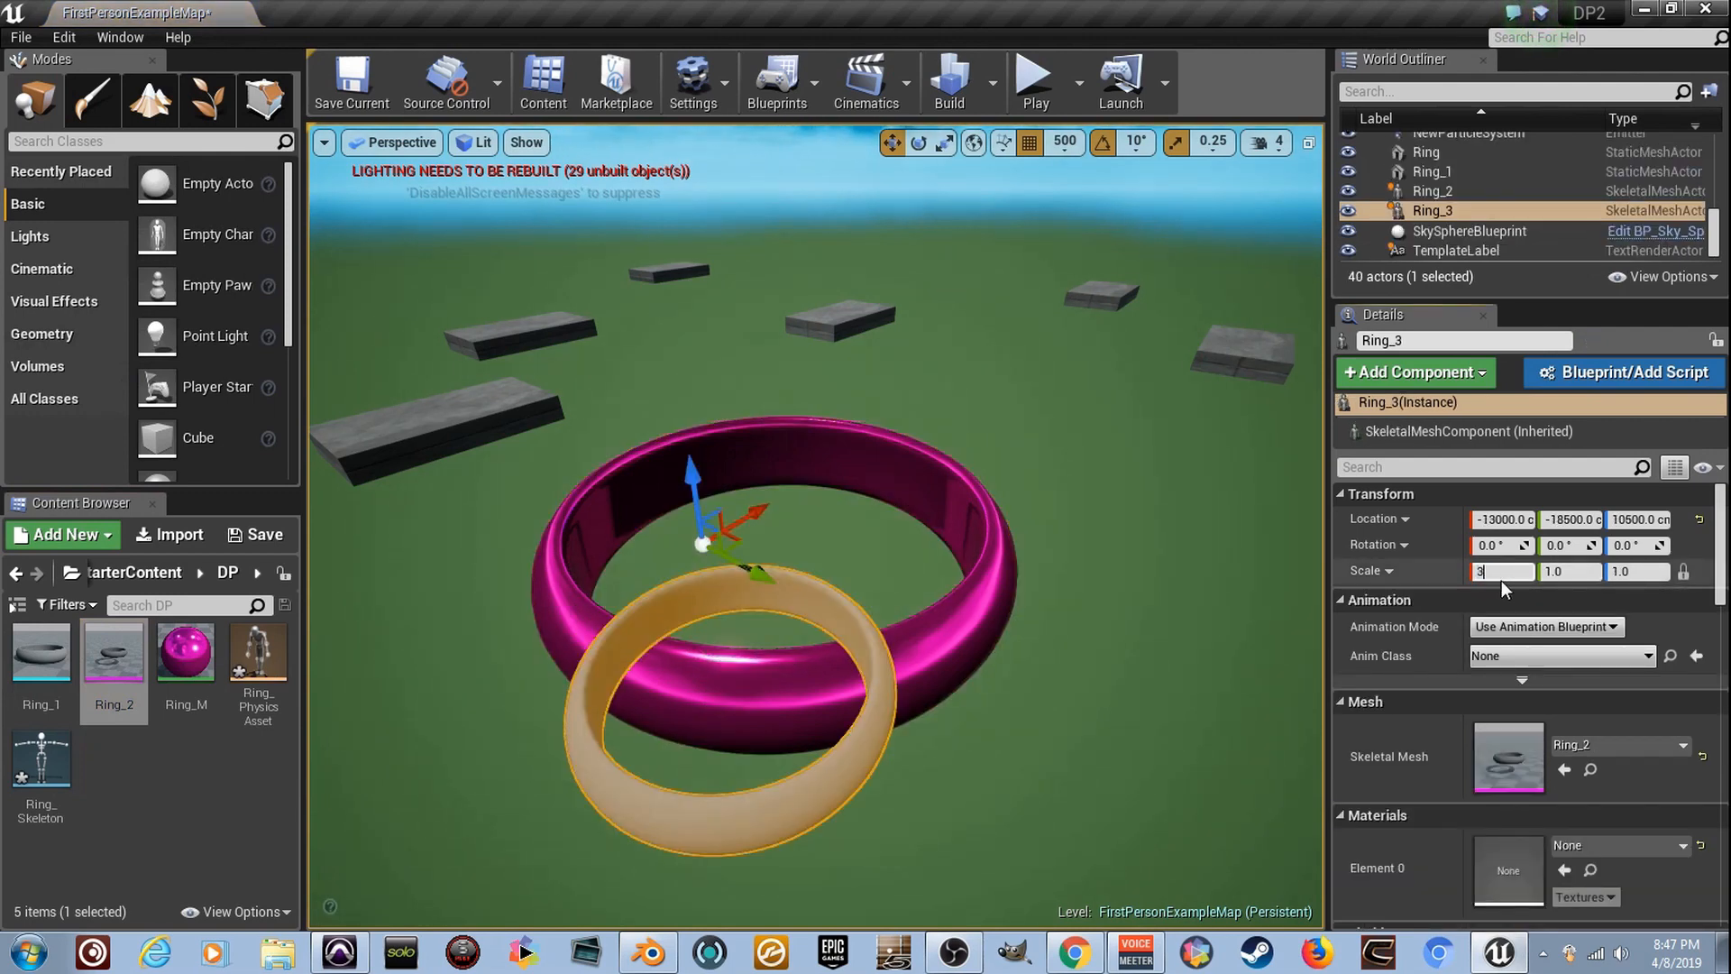
{"action": "type", "text": "30"}
{"action": "key", "text": "Return"}
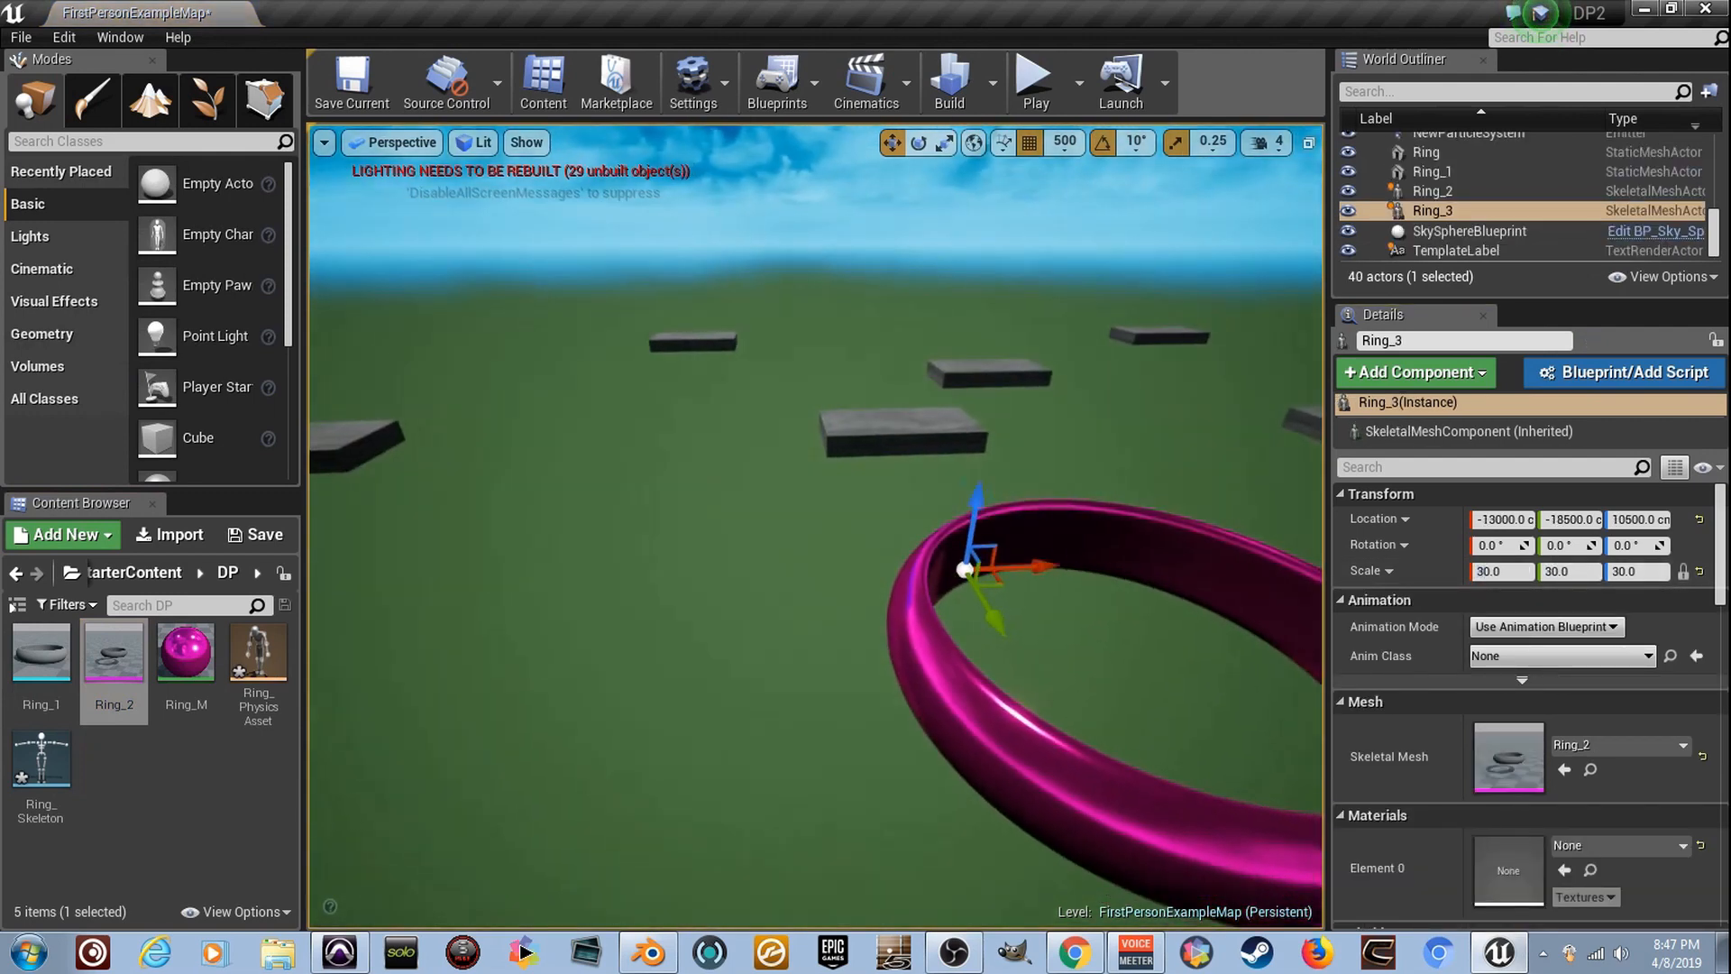
- Move the Ring_3 skeletal mesh horizontally in the level to X -5500 cm and Y -29000 cm
{"action": "right_click_drag", "start_coordinate": [812, 540], "coordinate": [622, 523]}
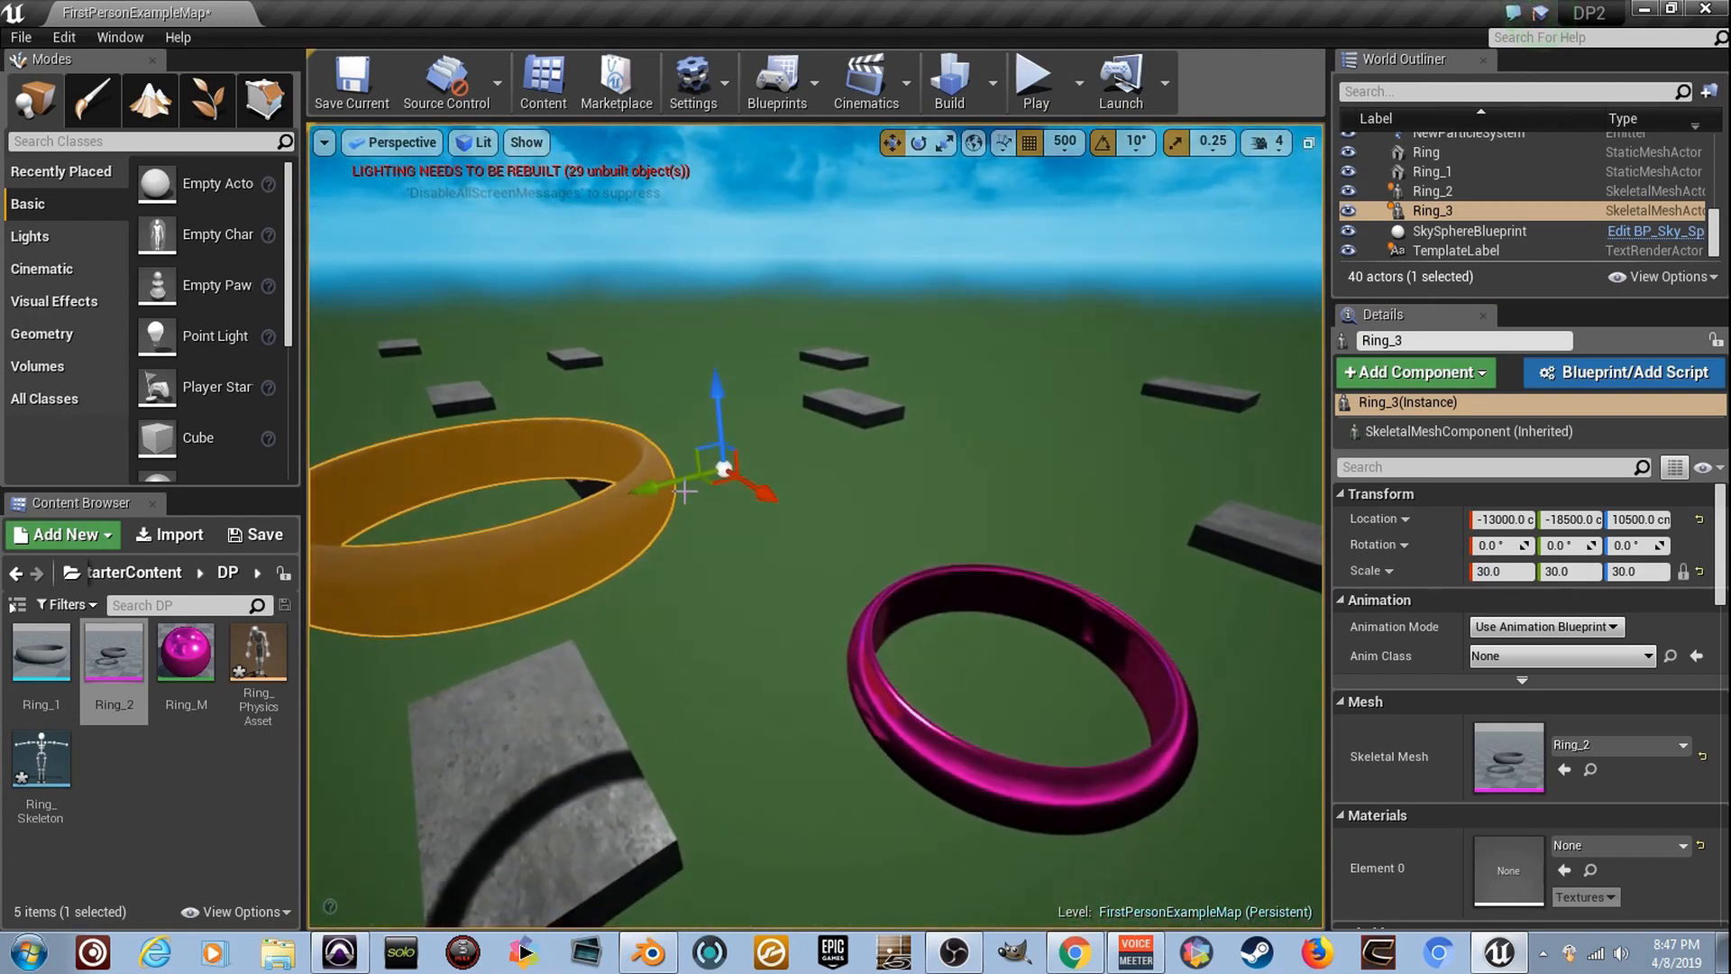
{"action": "left_click_drag", "start_coordinate": [689, 473], "coordinate": [1080, 428]}
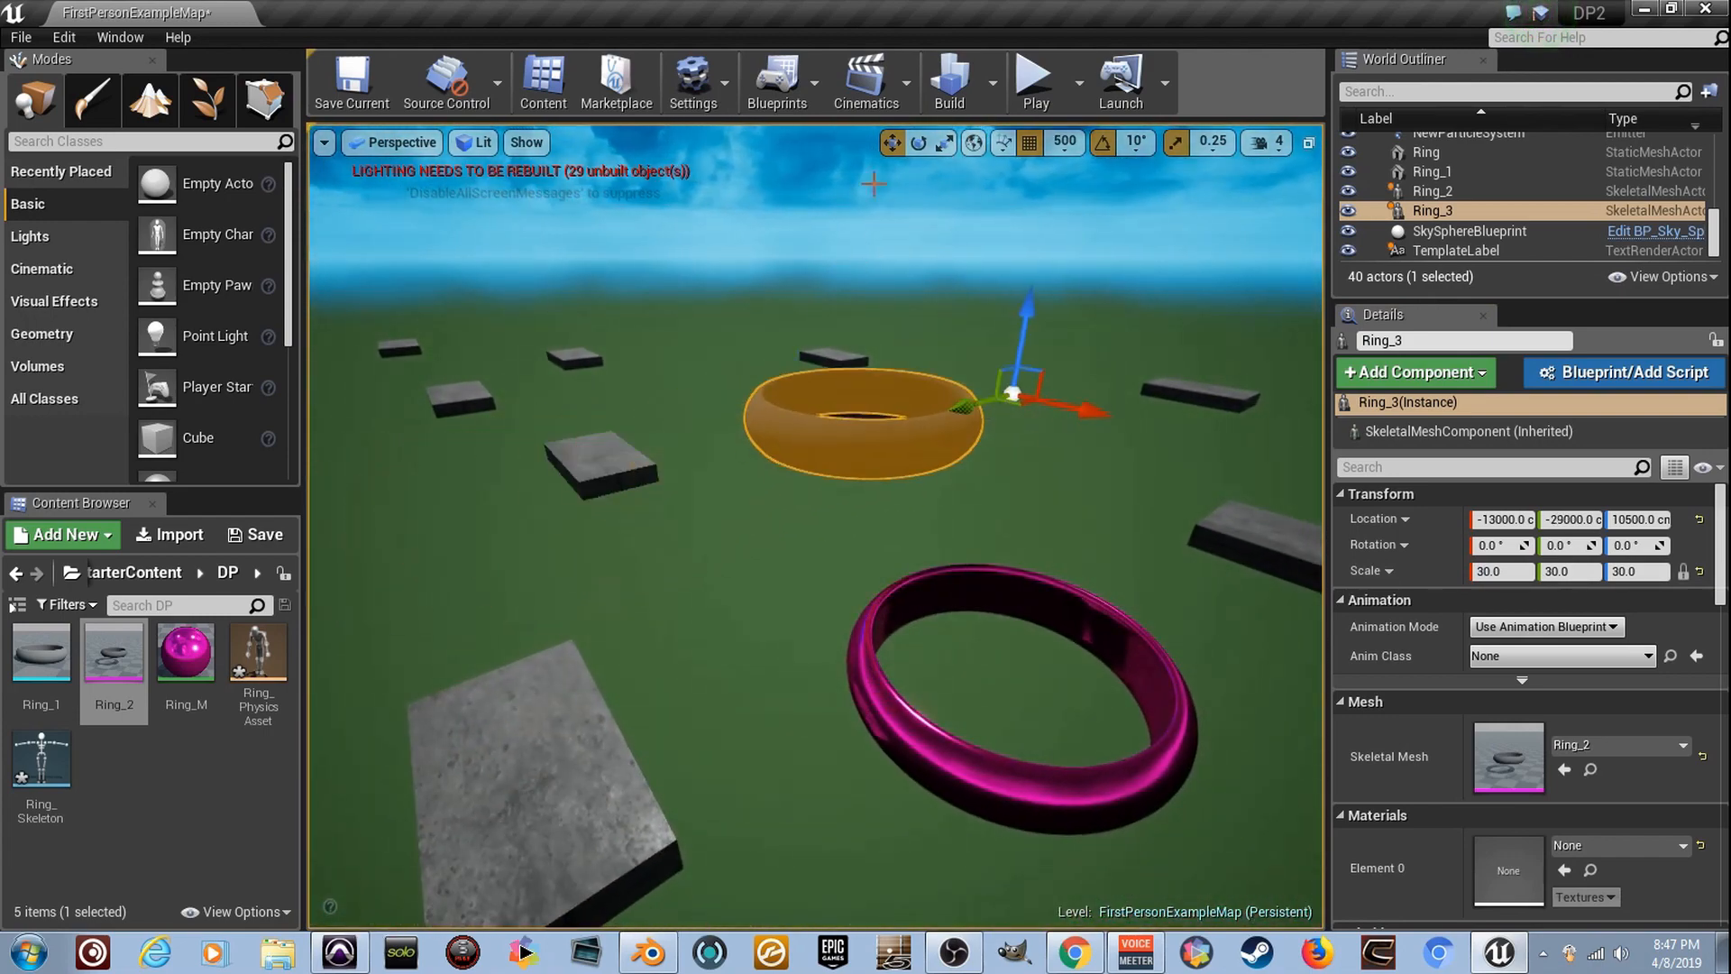
{"action": "left_click_drag", "start_coordinate": [1084, 414], "coordinate": [1147, 429]}
{"action": "right_click_drag", "start_coordinate": [1147, 428], "coordinate": [1245, 427]}
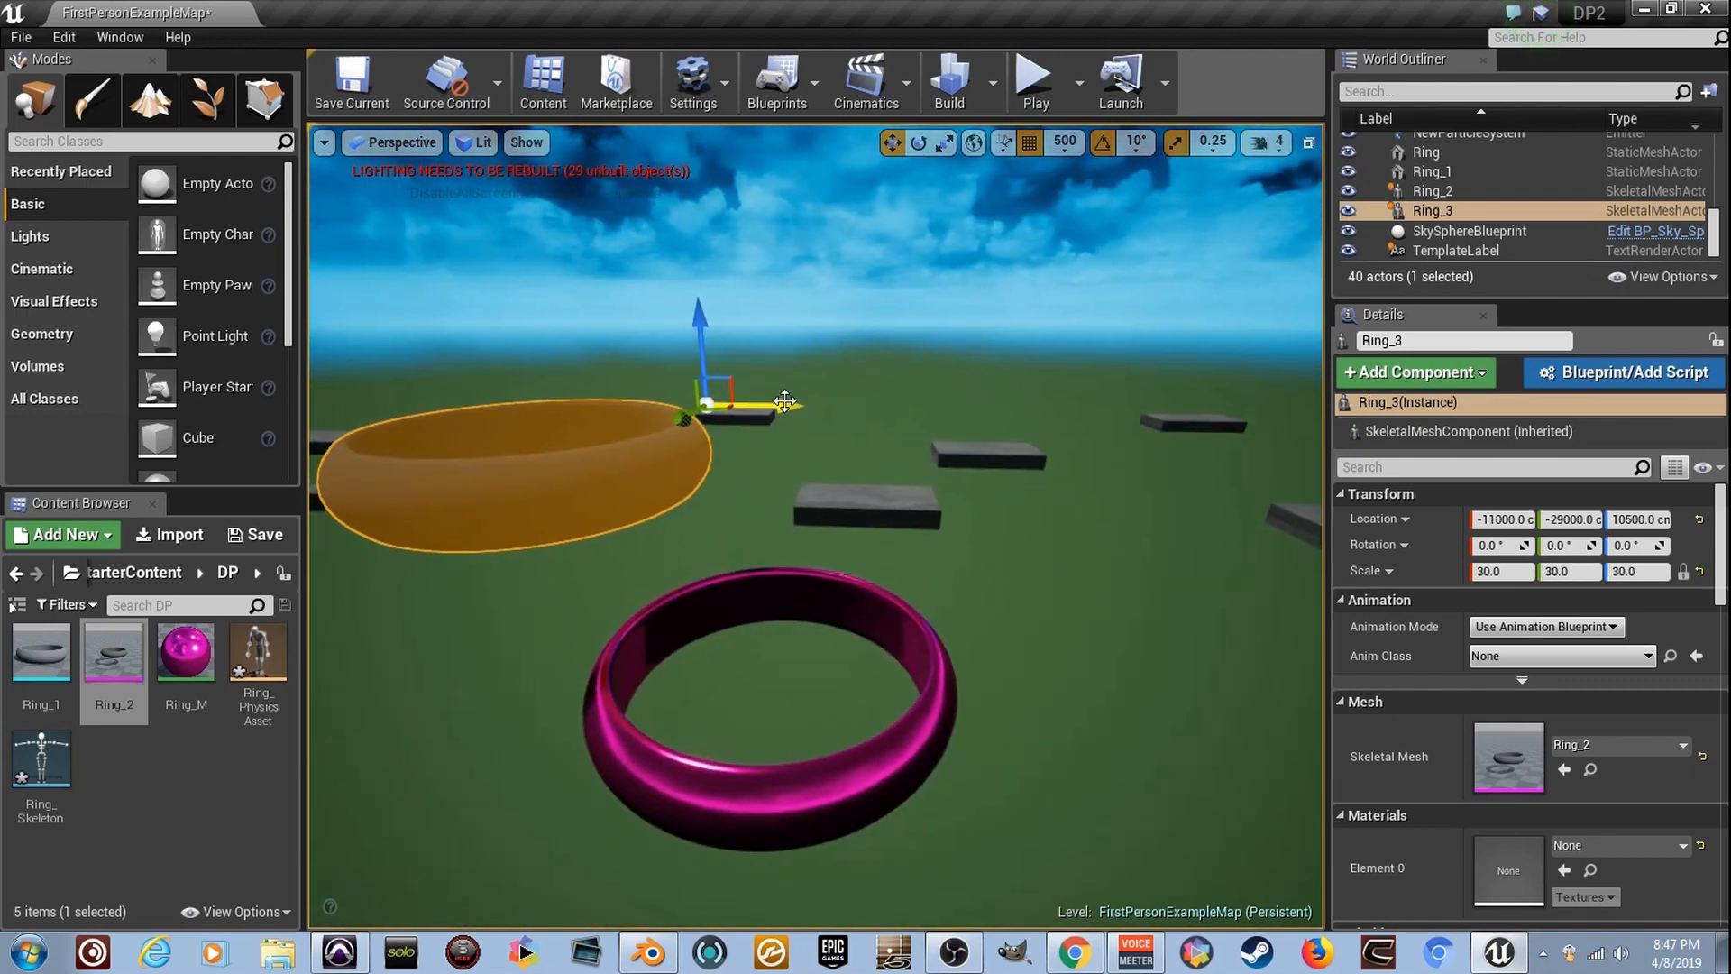
{"action": "left_click_drag", "start_coordinate": [784, 401], "coordinate": [977, 405]}
{"action": "mouse_move", "coordinate": [978, 405]}
{"action": "right_mouse_down"}
{"action": "mouse_move", "coordinate": [996, 374]}
{"action": "mouse_move", "coordinate": [1001, 387]}
{"action": "right_mouse_up"}
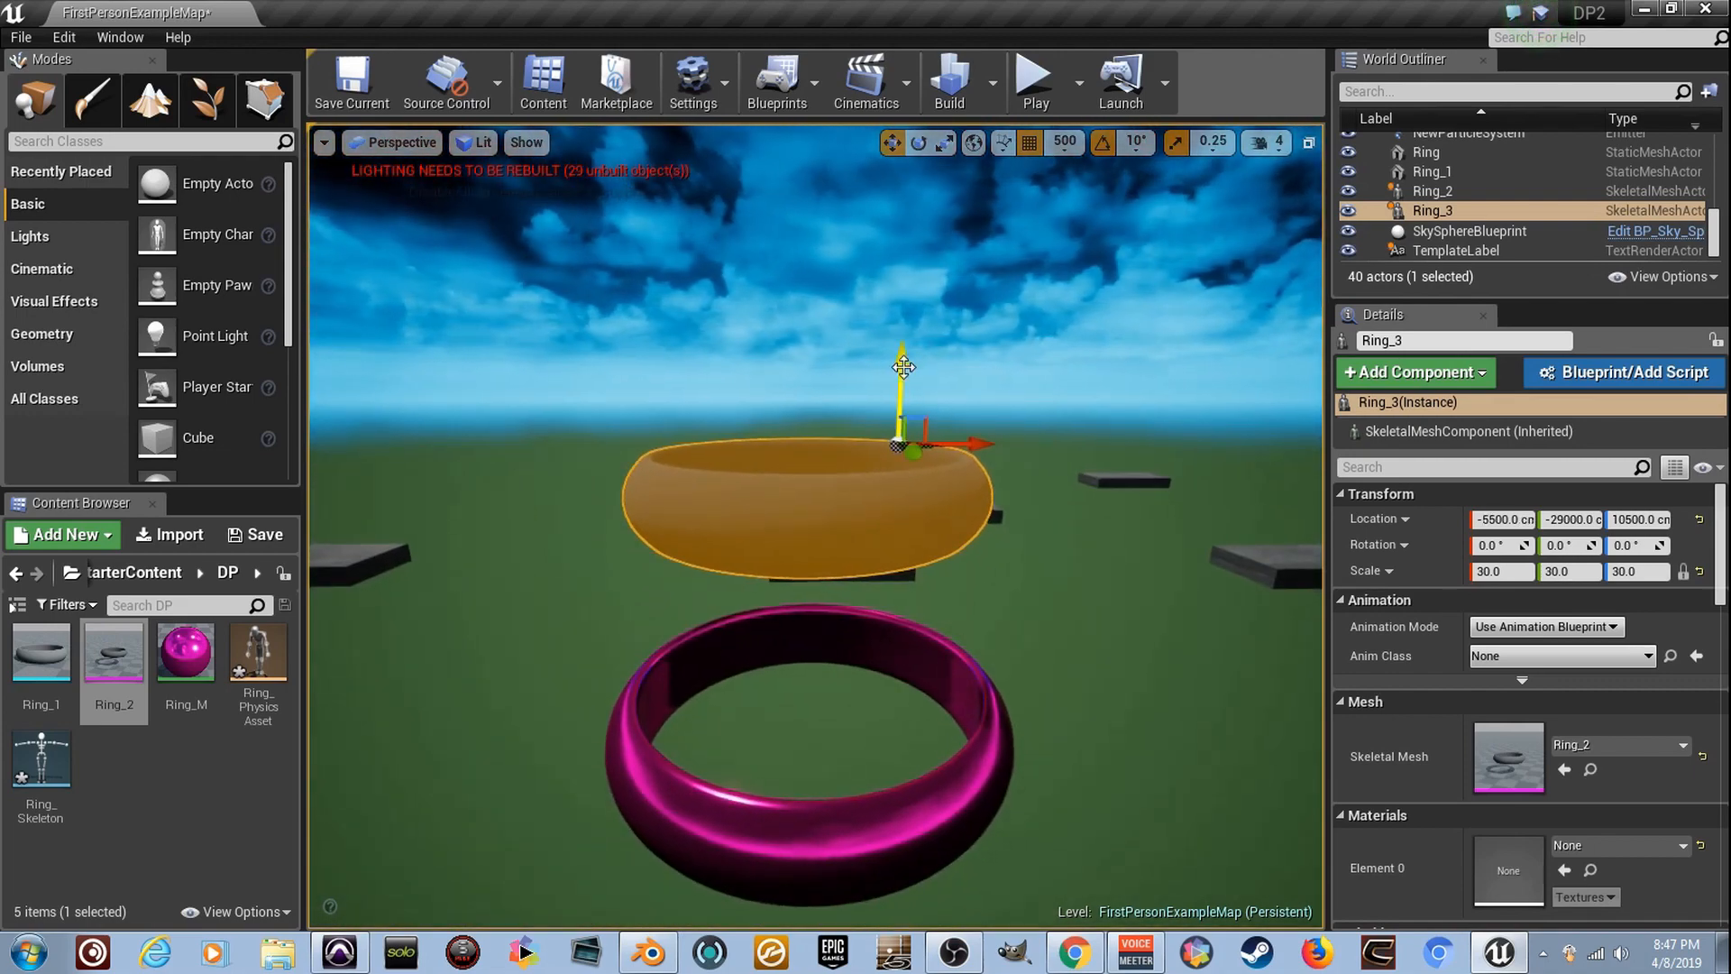
- Lower Ring_3 to Z 6500 cm and shift it to Y -27000 cm to overlap the pink ring
{"action": "left_click_drag", "start_coordinate": [904, 366], "coordinate": [901, 570]}
{"action": "right_click_drag", "start_coordinate": [902, 569], "coordinate": [901, 541]}
{"action": "right_click_drag", "start_coordinate": [799, 518], "coordinate": [942, 541]}
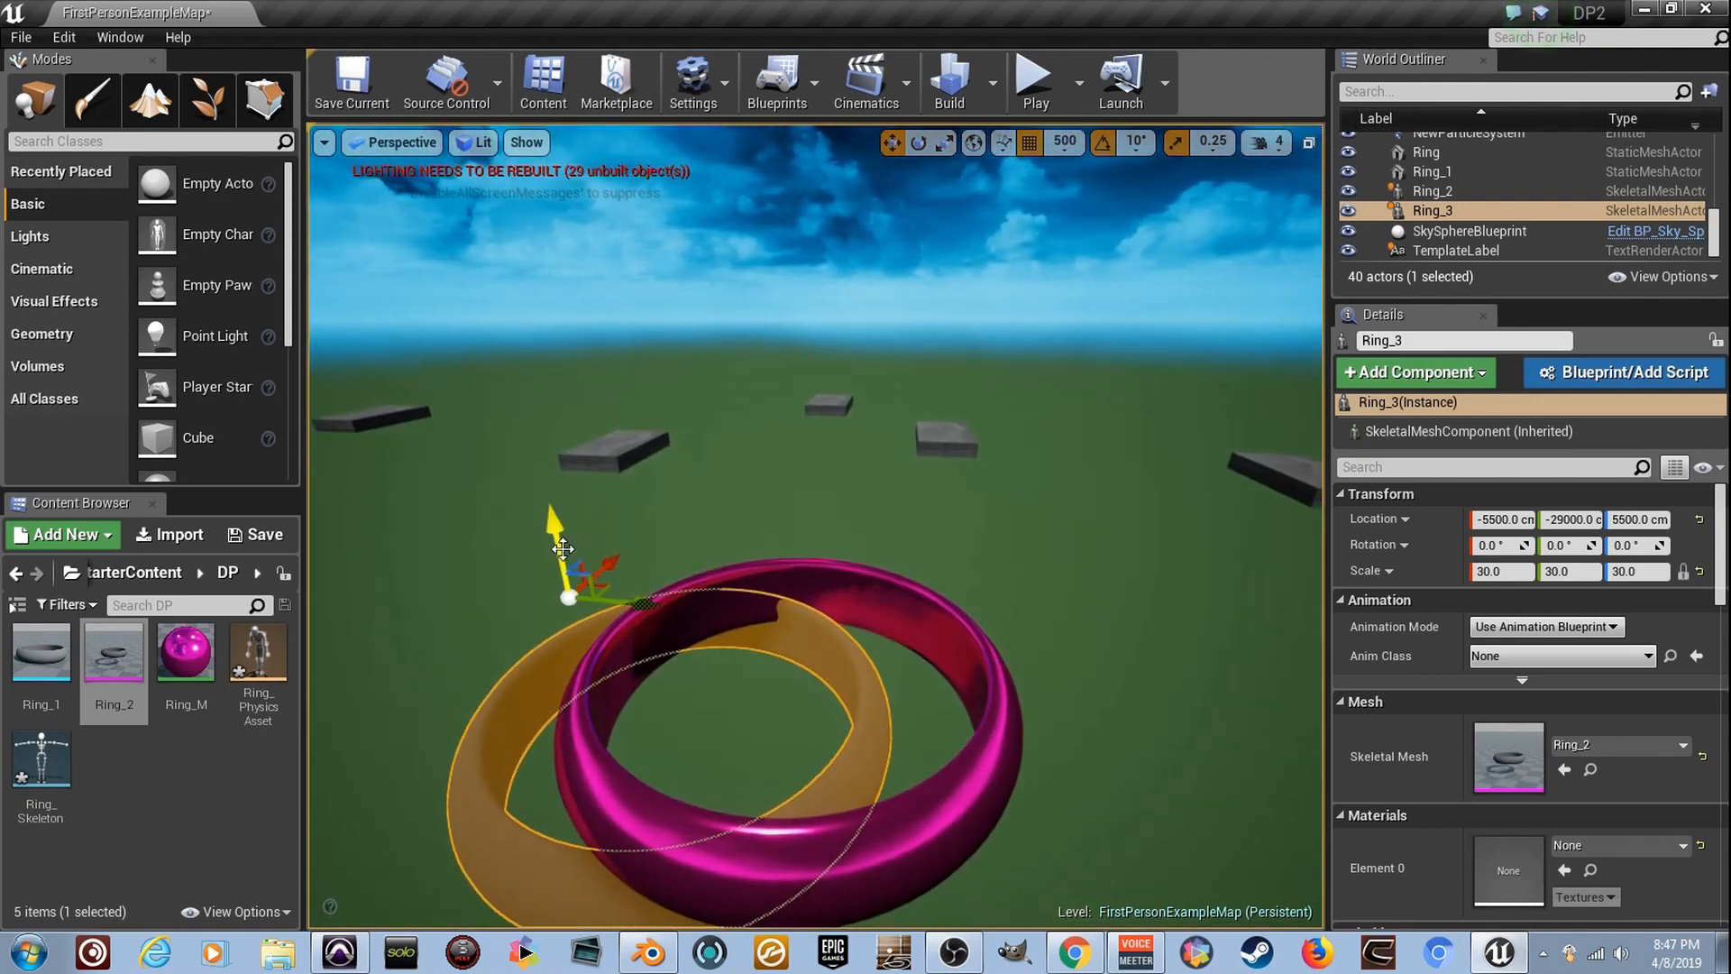
{"action": "left_click_drag", "start_coordinate": [563, 548], "coordinate": [559, 530]}
{"action": "left_click_drag", "start_coordinate": [666, 594], "coordinate": [723, 574]}
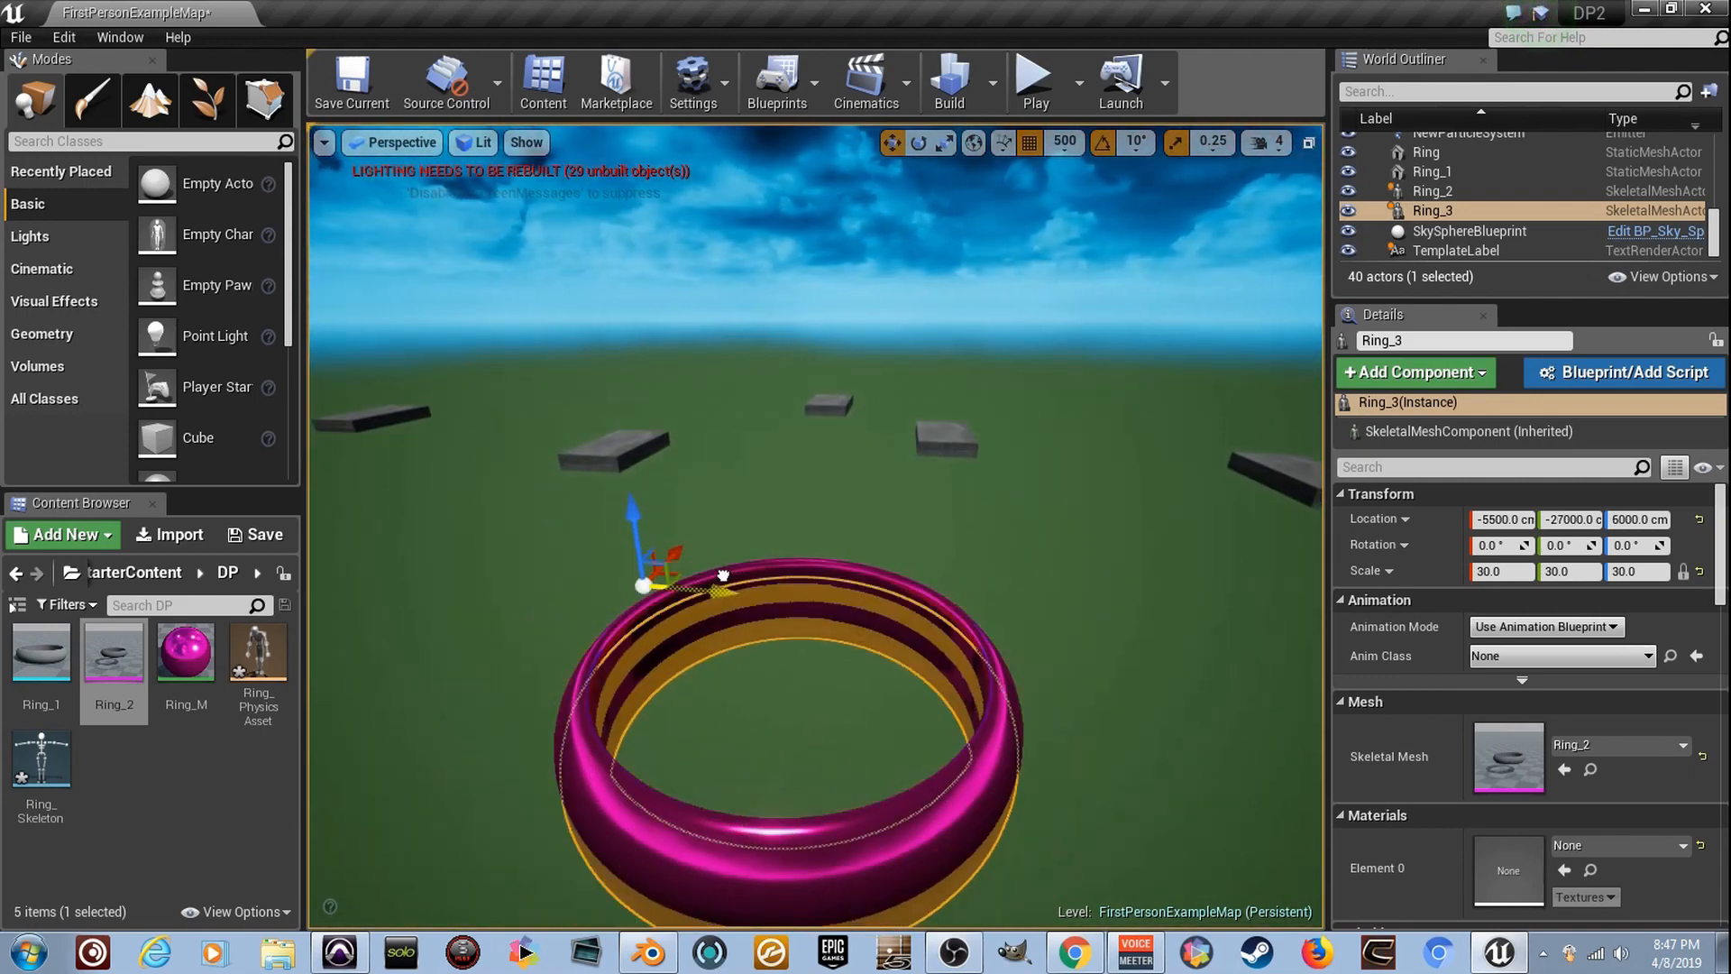
{"action": "left_click_drag", "start_coordinate": [636, 513], "coordinate": [636, 493]}
{"action": "right_click_drag", "start_coordinate": [658, 518], "coordinate": [904, 543]}
- Create a material named T in the DP folder and set its blend mode to Translucent
{"action": "right_click", "coordinate": [170, 775]}
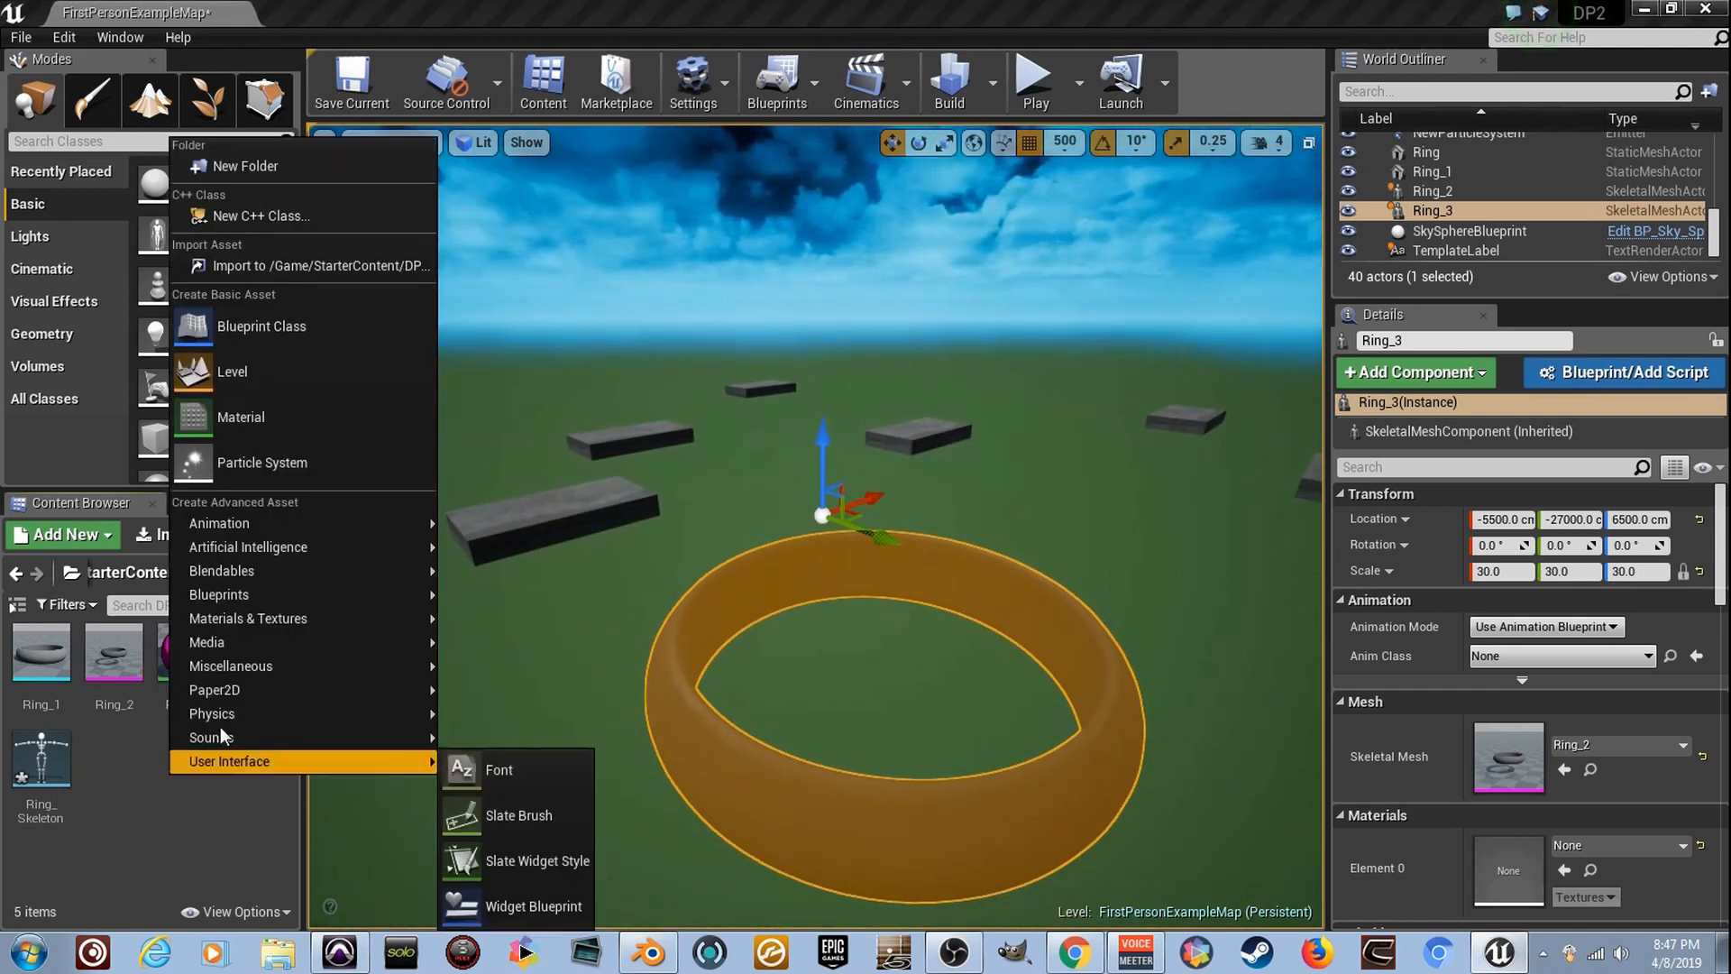
{"action": "left_click", "coordinate": [298, 396]}
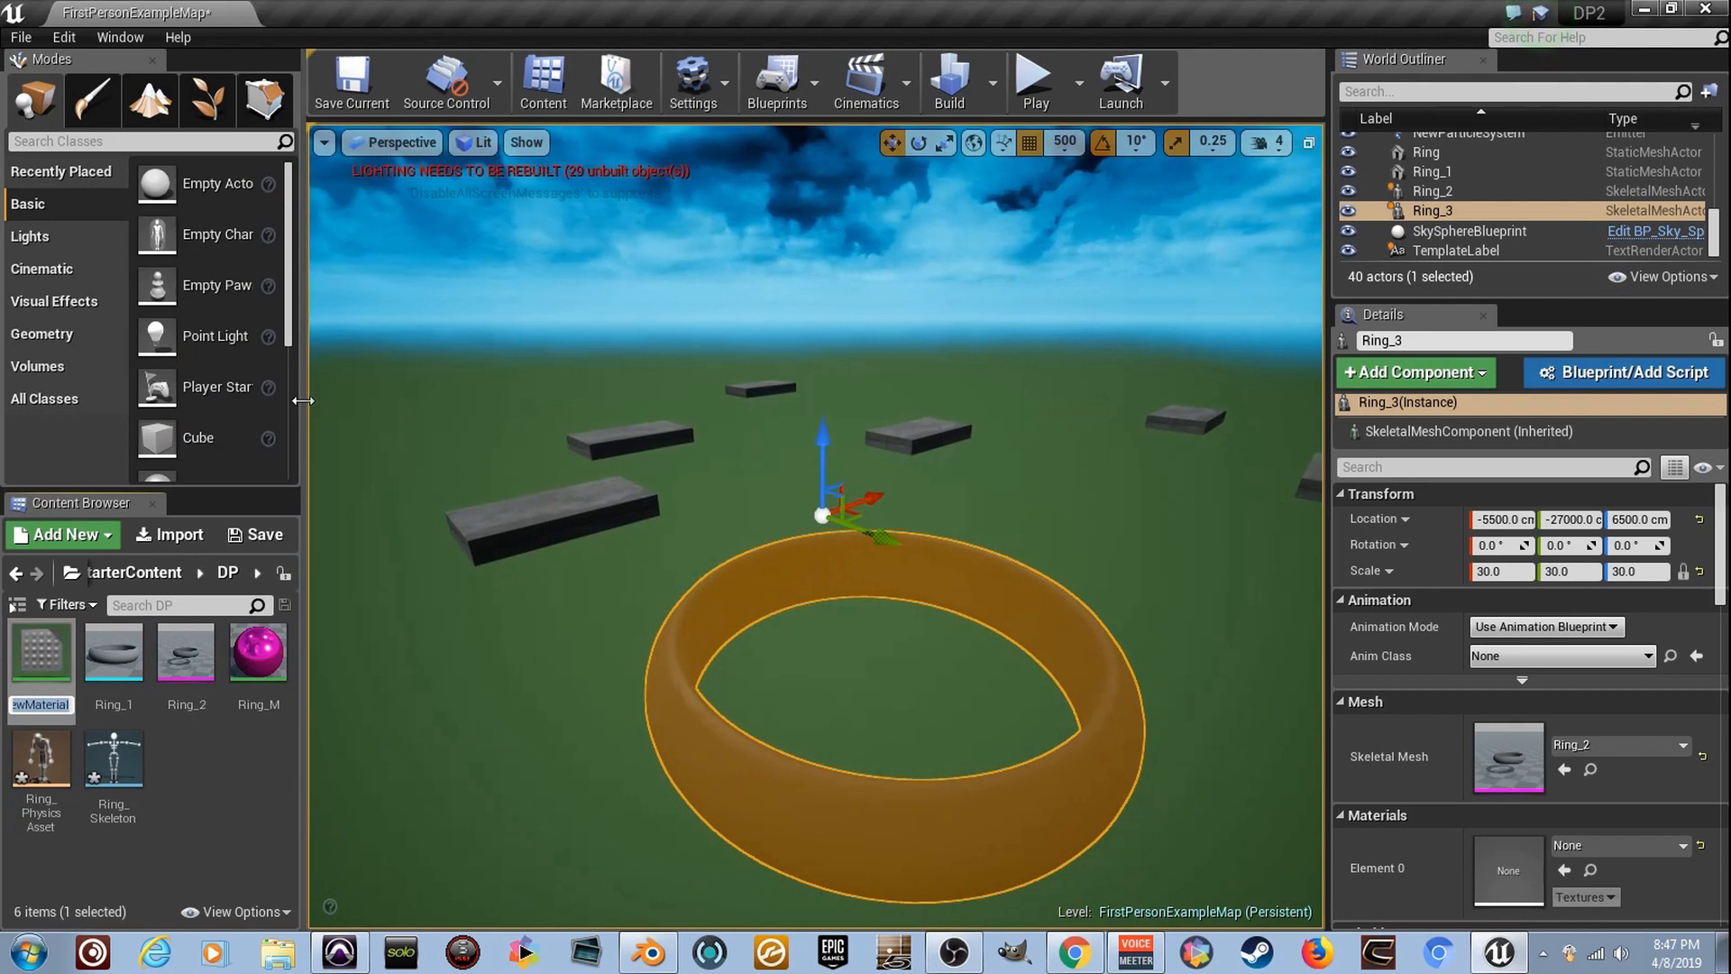
{"action": "key", "text": "Return"}
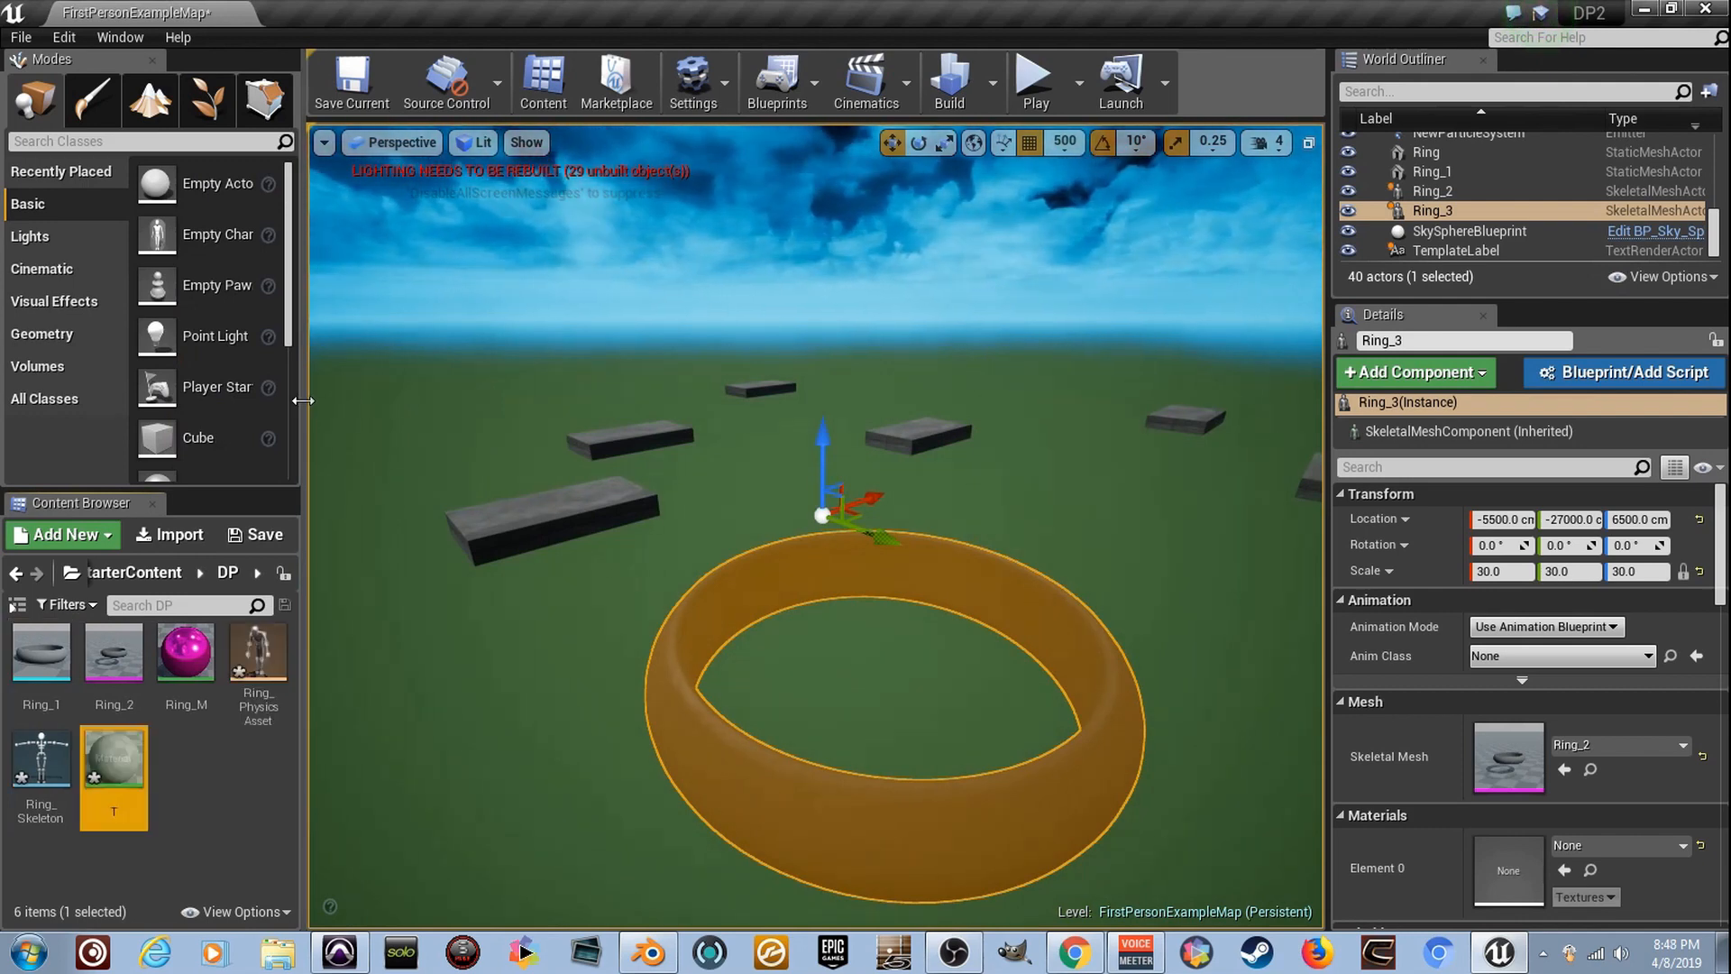
{"action": "double_click", "coordinate": [115, 777]}
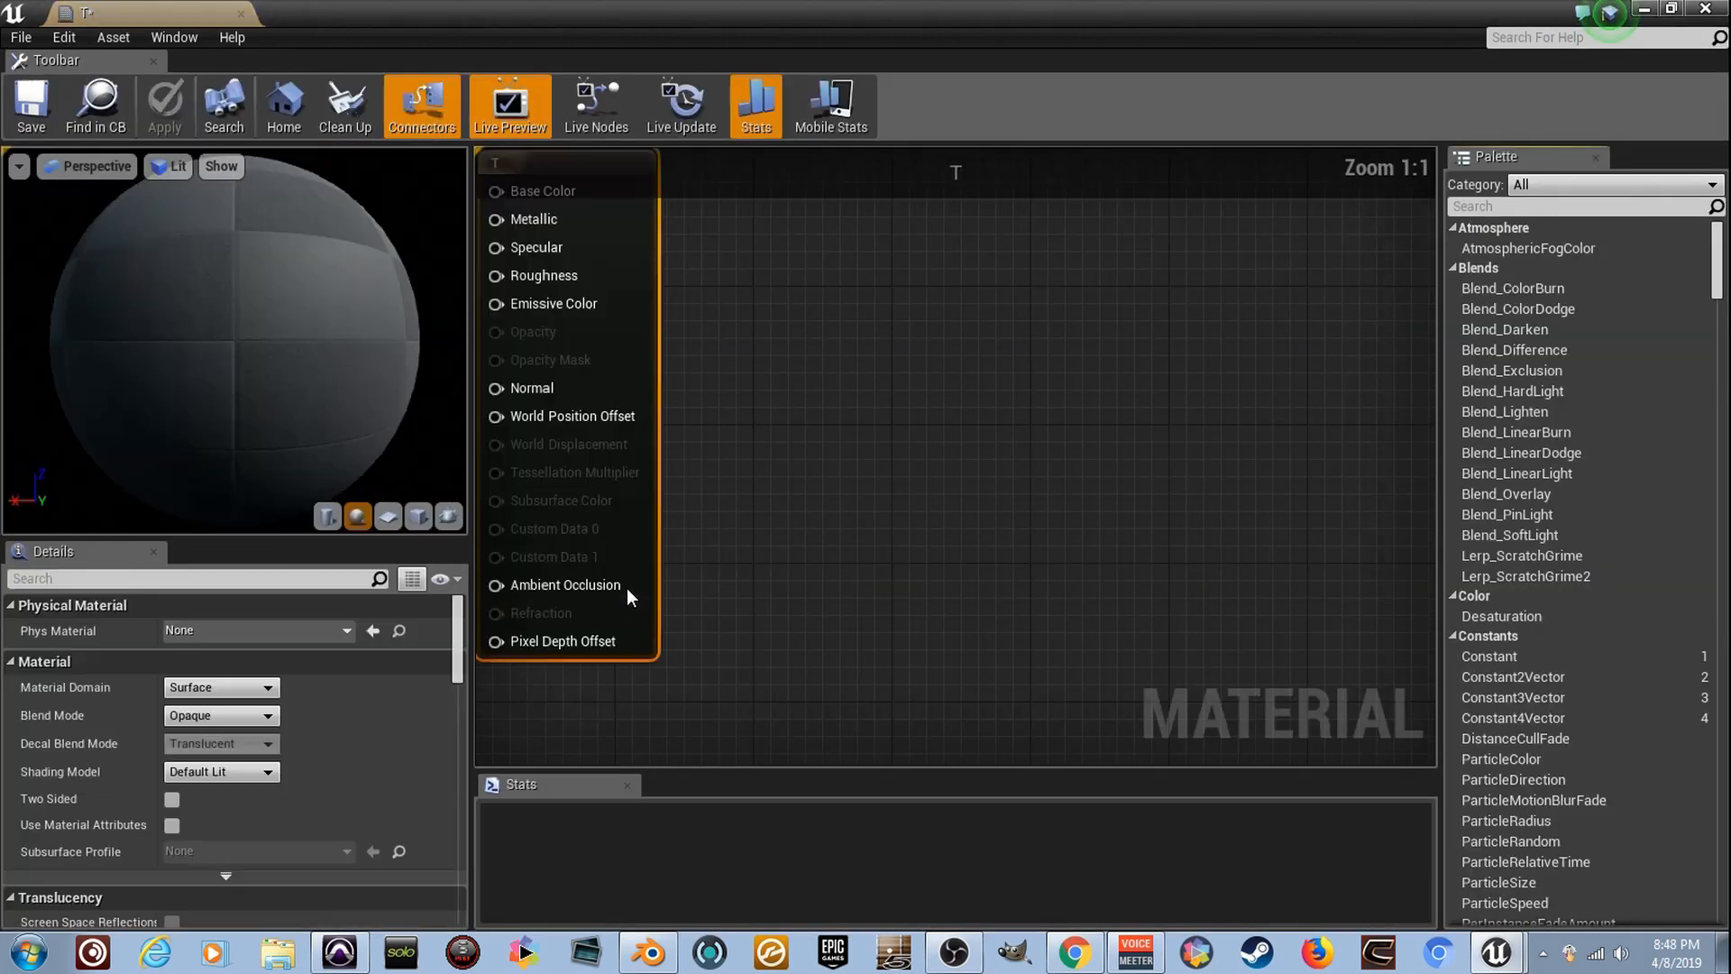
{"action": "left_click", "coordinate": [242, 715]}
{"action": "left_click", "coordinate": [272, 765]}
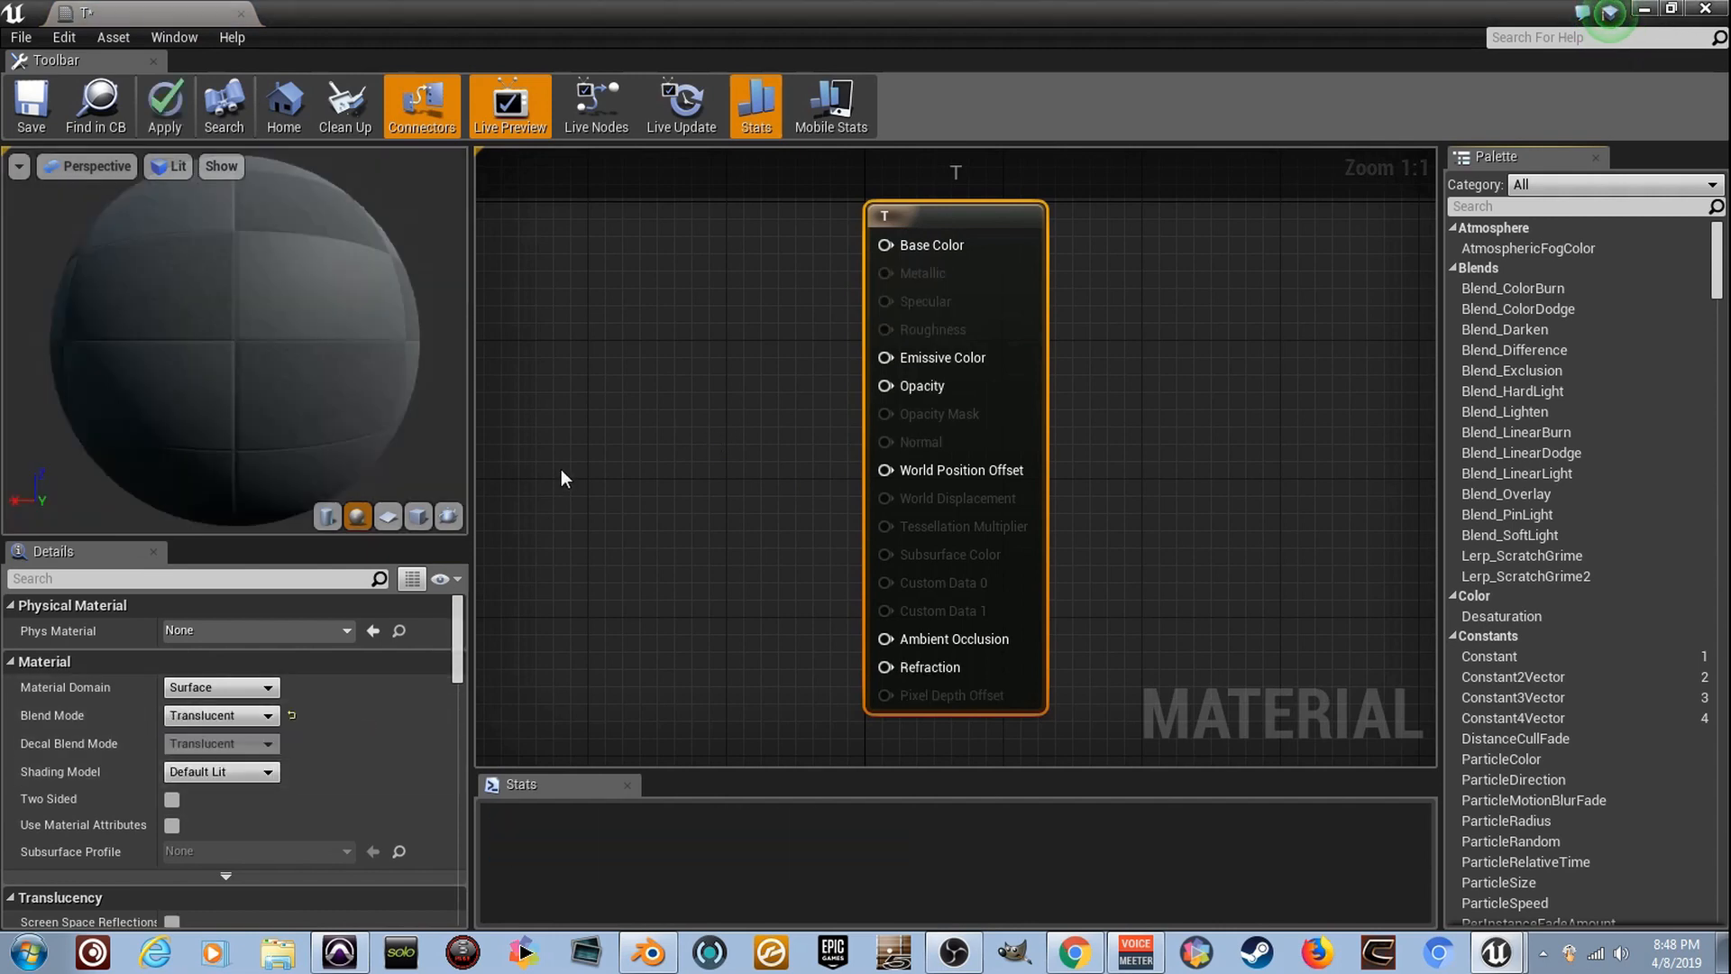
- Connect a Constant node with value 0 to the Opacity input of material T, then save and close the material
{"action": "left_click", "coordinate": [683, 429]}
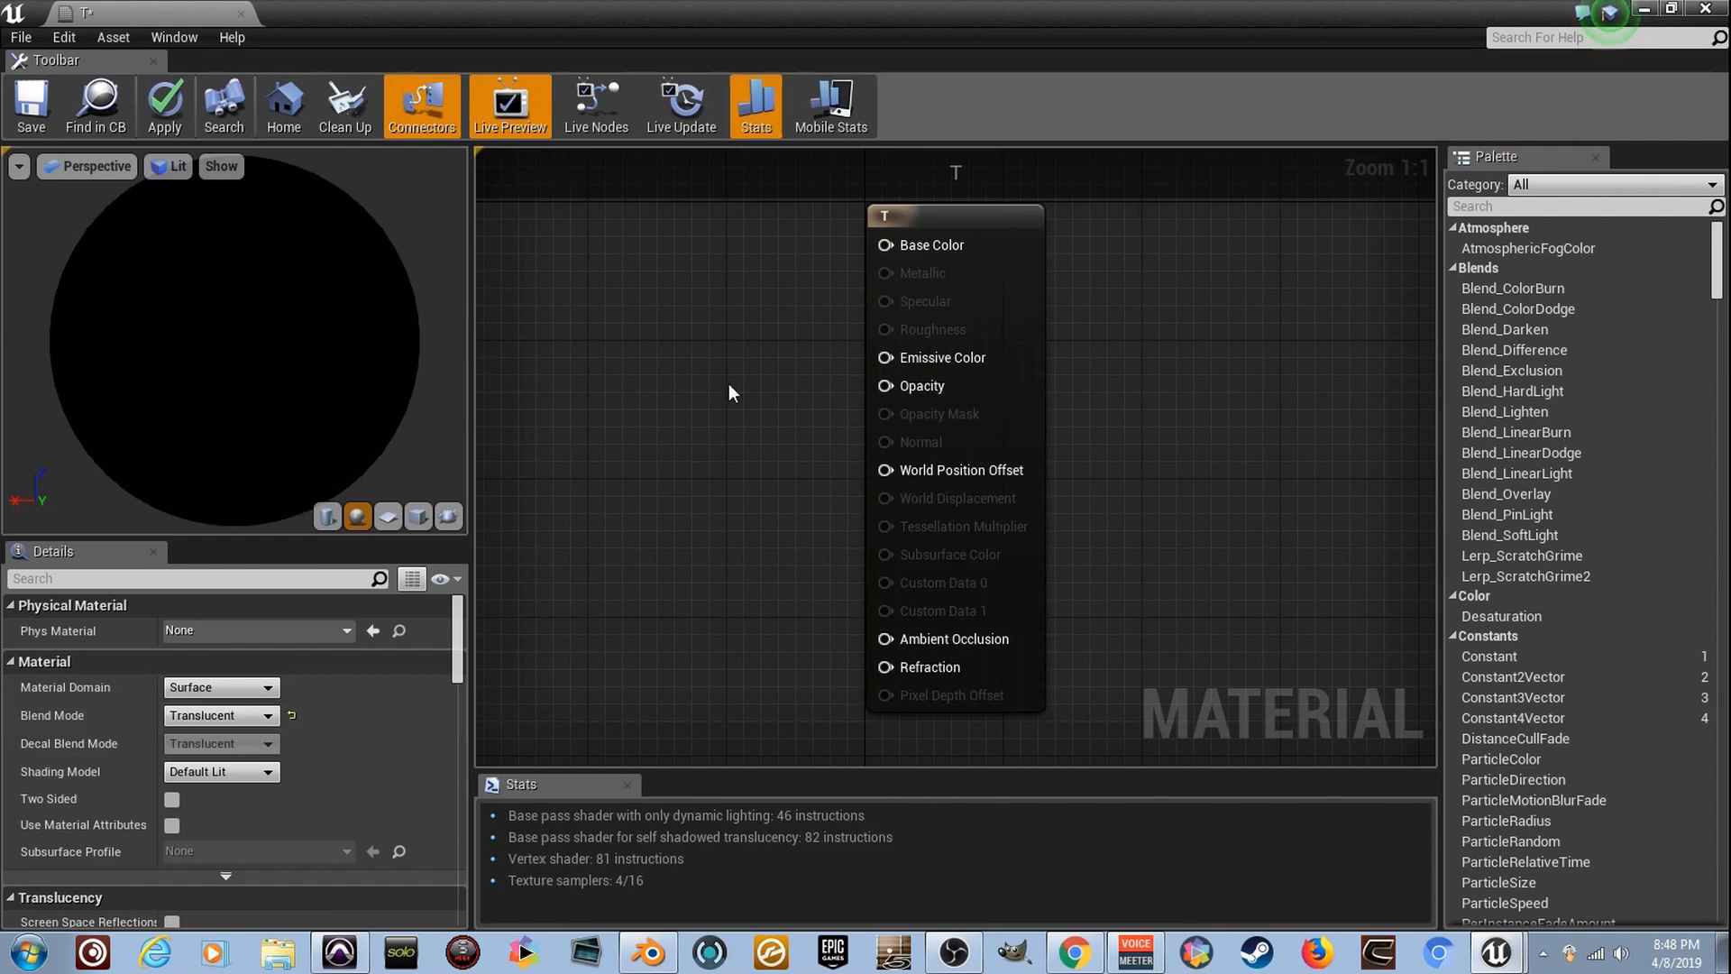
{"action": "left_click", "coordinate": [678, 413]}
{"action": "left_click_drag", "start_coordinate": [712, 452], "coordinate": [879, 405]}
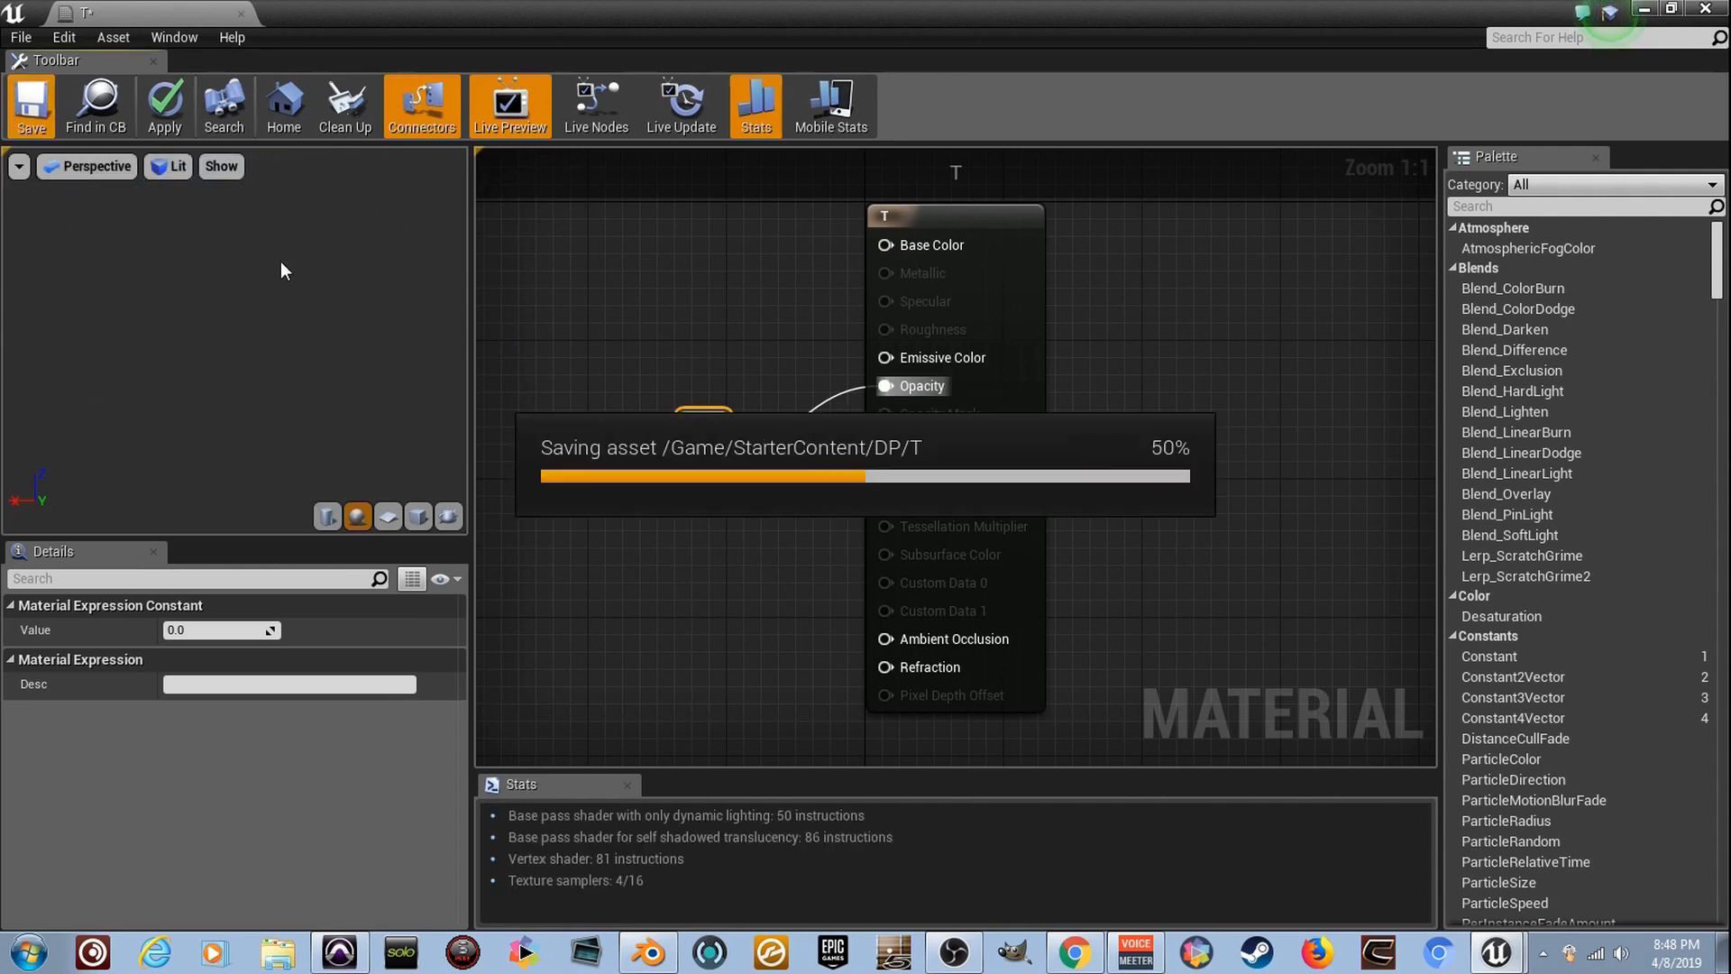
{"action": "left_click", "coordinate": [243, 16]}
- Assign material T to Element 0 of the Ring_3 skeletal mesh and check the ring in the level
{"action": "right_click_drag", "start_coordinate": [858, 457], "coordinate": [839, 598]}
{"action": "left_click", "coordinate": [857, 457]}
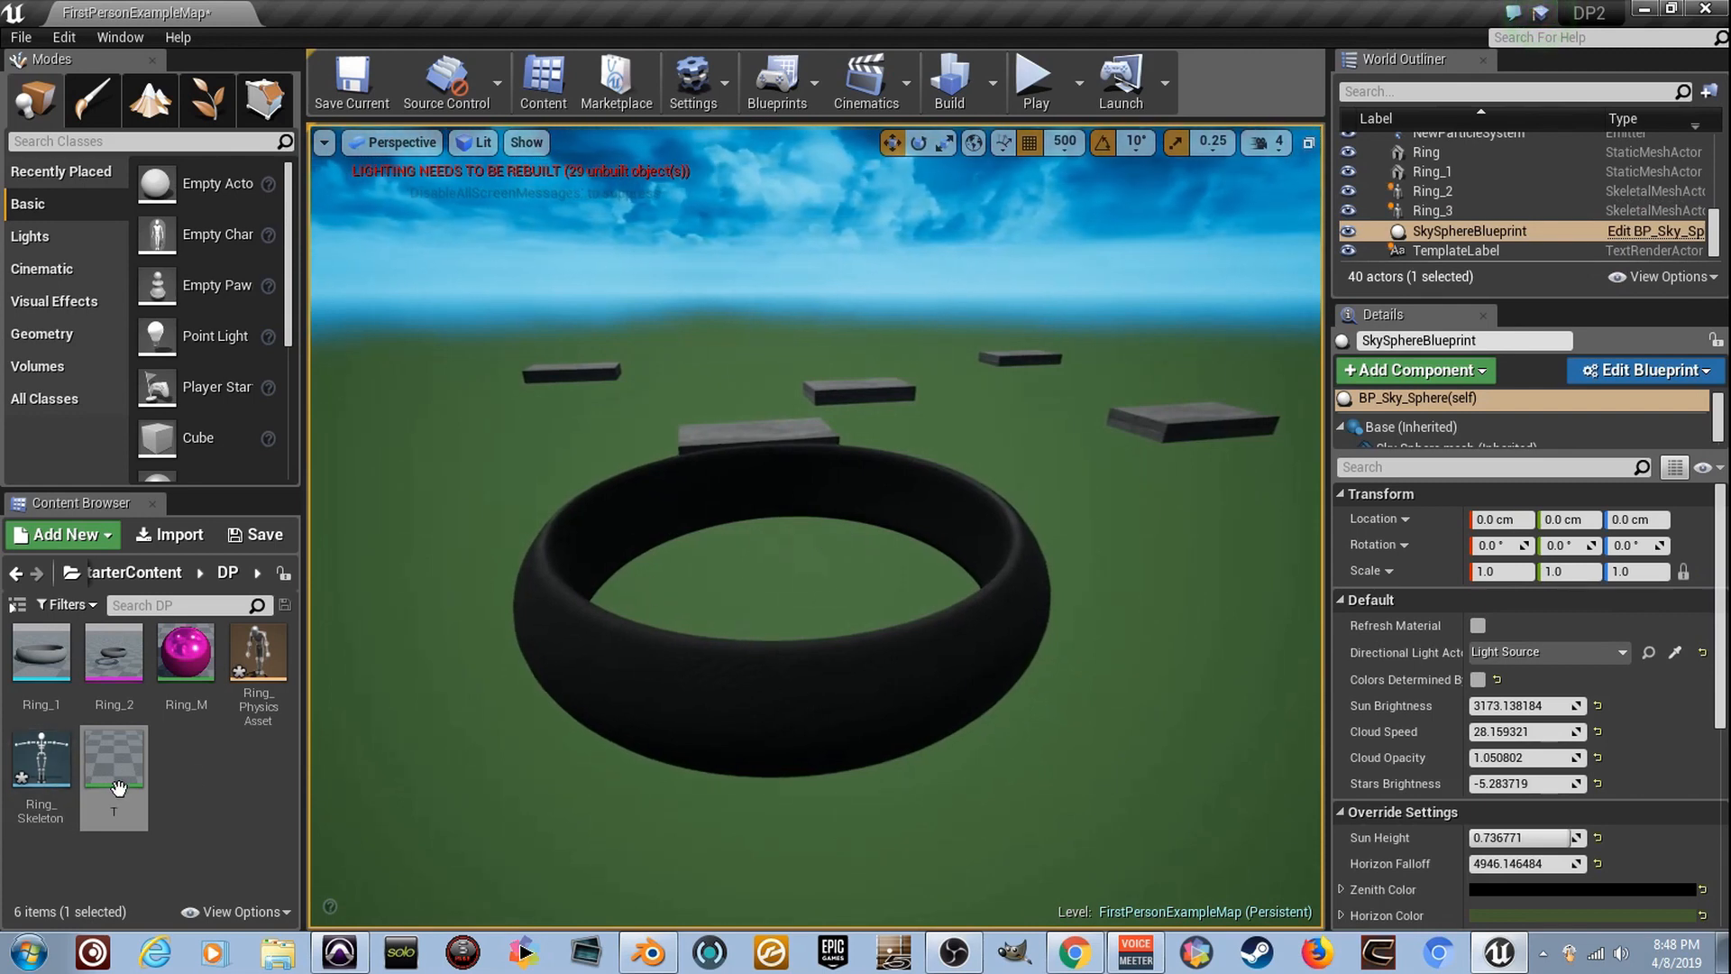
{"action": "right_click_drag", "start_coordinate": [853, 684], "coordinate": [888, 605]}
{"action": "mouse_move", "coordinate": [802, 640]}
{"action": "right_mouse_down"}
{"action": "mouse_move", "coordinate": [920, 651]}
{"action": "mouse_move", "coordinate": [793, 624]}
{"action": "right_mouse_up"}
{"action": "right_click_drag", "start_coordinate": [774, 840], "coordinate": [774, 840]}
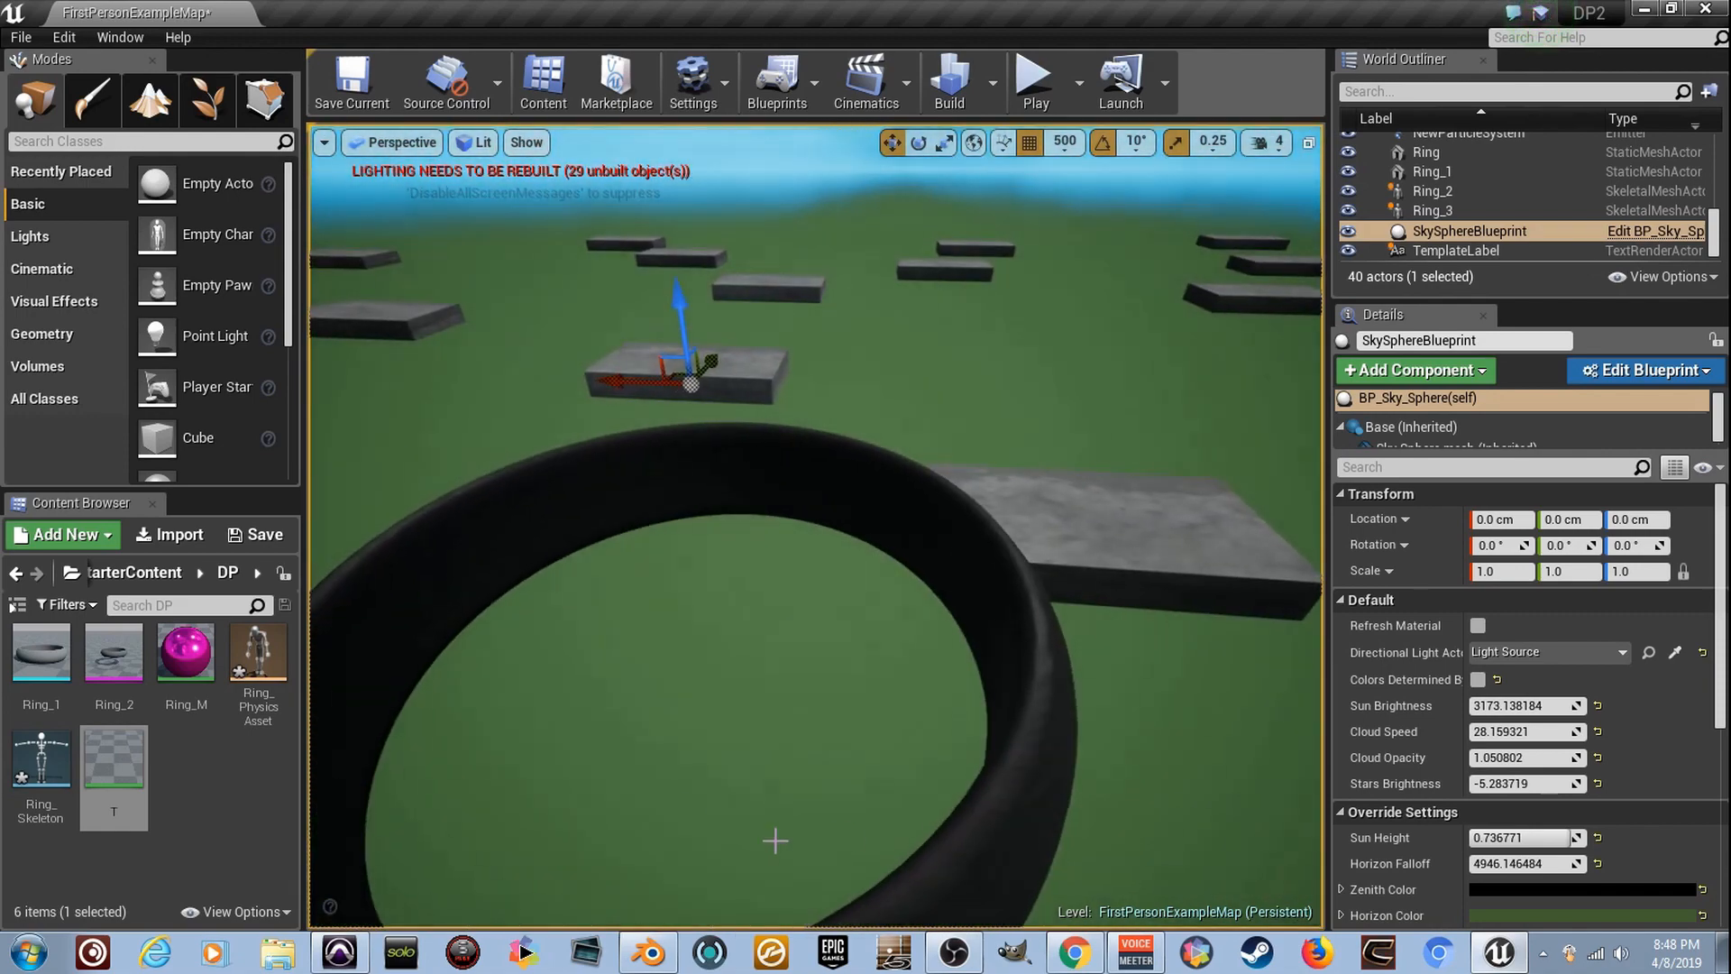
{"action": "left_click", "coordinate": [1029, 814]}
{"action": "key", "text": "f"}
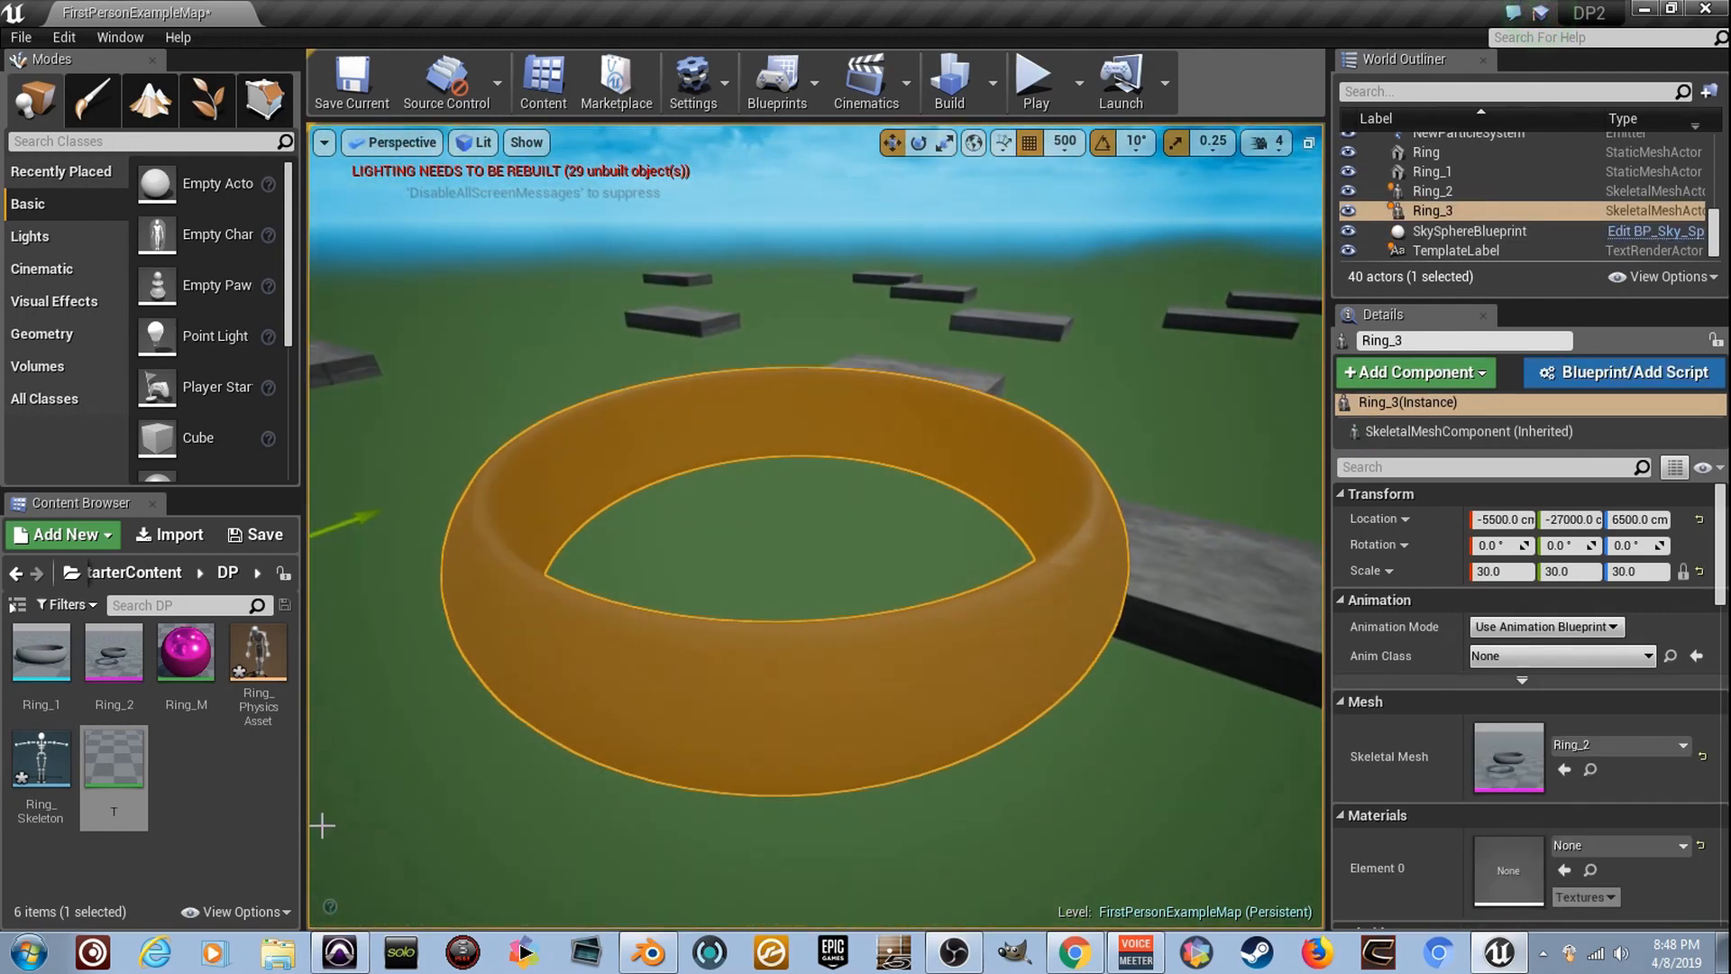
{"action": "left_click_drag", "start_coordinate": [128, 767], "coordinate": [1577, 870]}
{"action": "right_click_drag", "start_coordinate": [1147, 719], "coordinate": [1143, 706]}
{"action": "left_click", "coordinate": [1147, 718]}
{"action": "right_click_drag", "start_coordinate": [803, 566], "coordinate": [803, 566]}
{"action": "right_click_drag", "start_coordinate": [656, 651], "coordinate": [659, 653]}
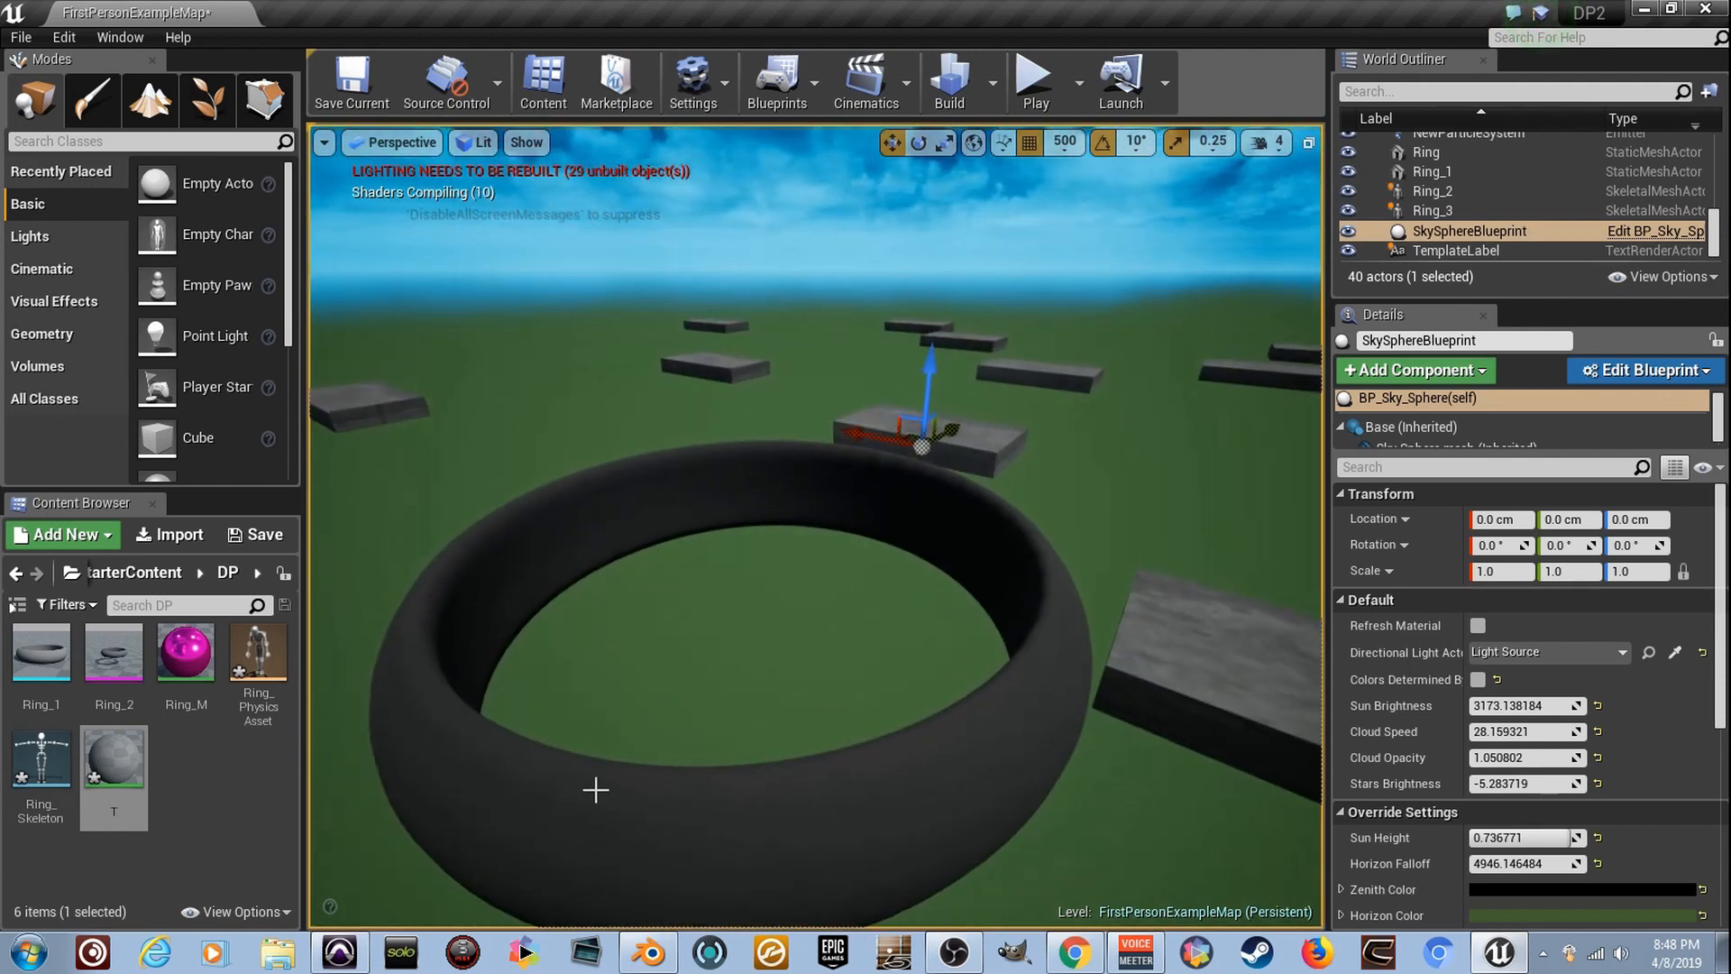
{"action": "right_click_drag", "start_coordinate": [608, 763], "coordinate": [468, 729]}
{"action": "right_click_drag", "start_coordinate": [729, 735], "coordinate": [728, 712]}
- Create a particle system named What in the DP folder and open it for editing
{"action": "right_click", "coordinate": [214, 780]}
{"action": "mouse_move", "coordinate": [225, 764]}
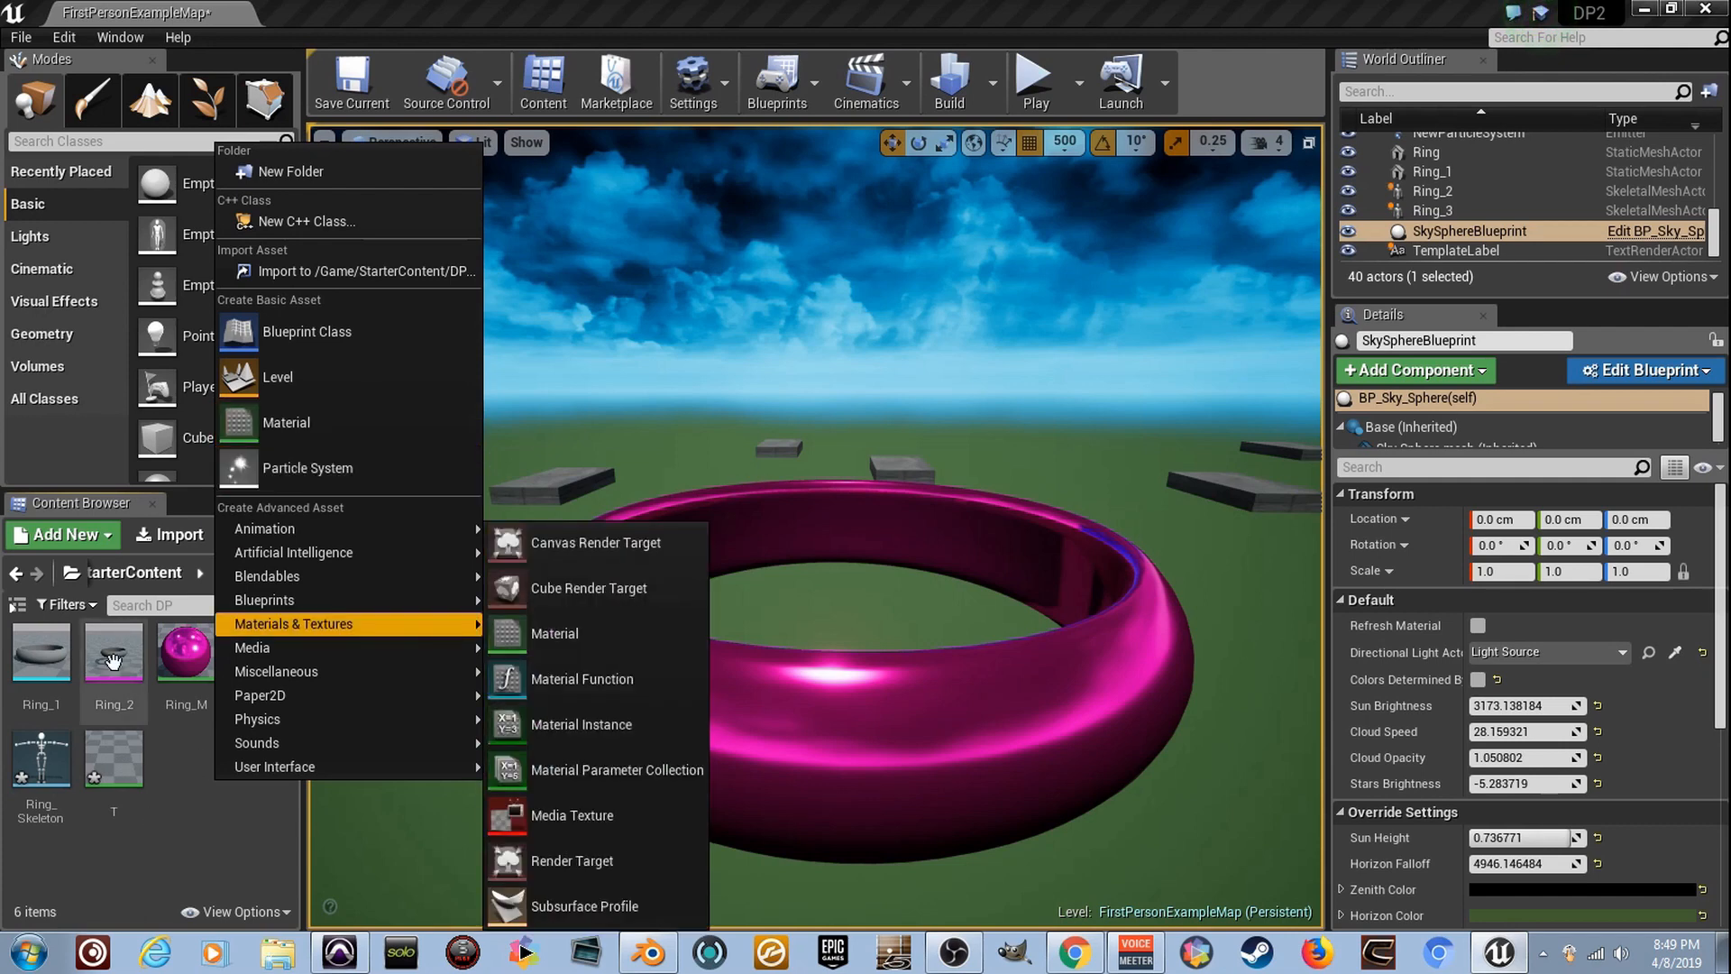
{"action": "left_click", "coordinate": [379, 464]}
{"action": "type", "text": "Whal"}
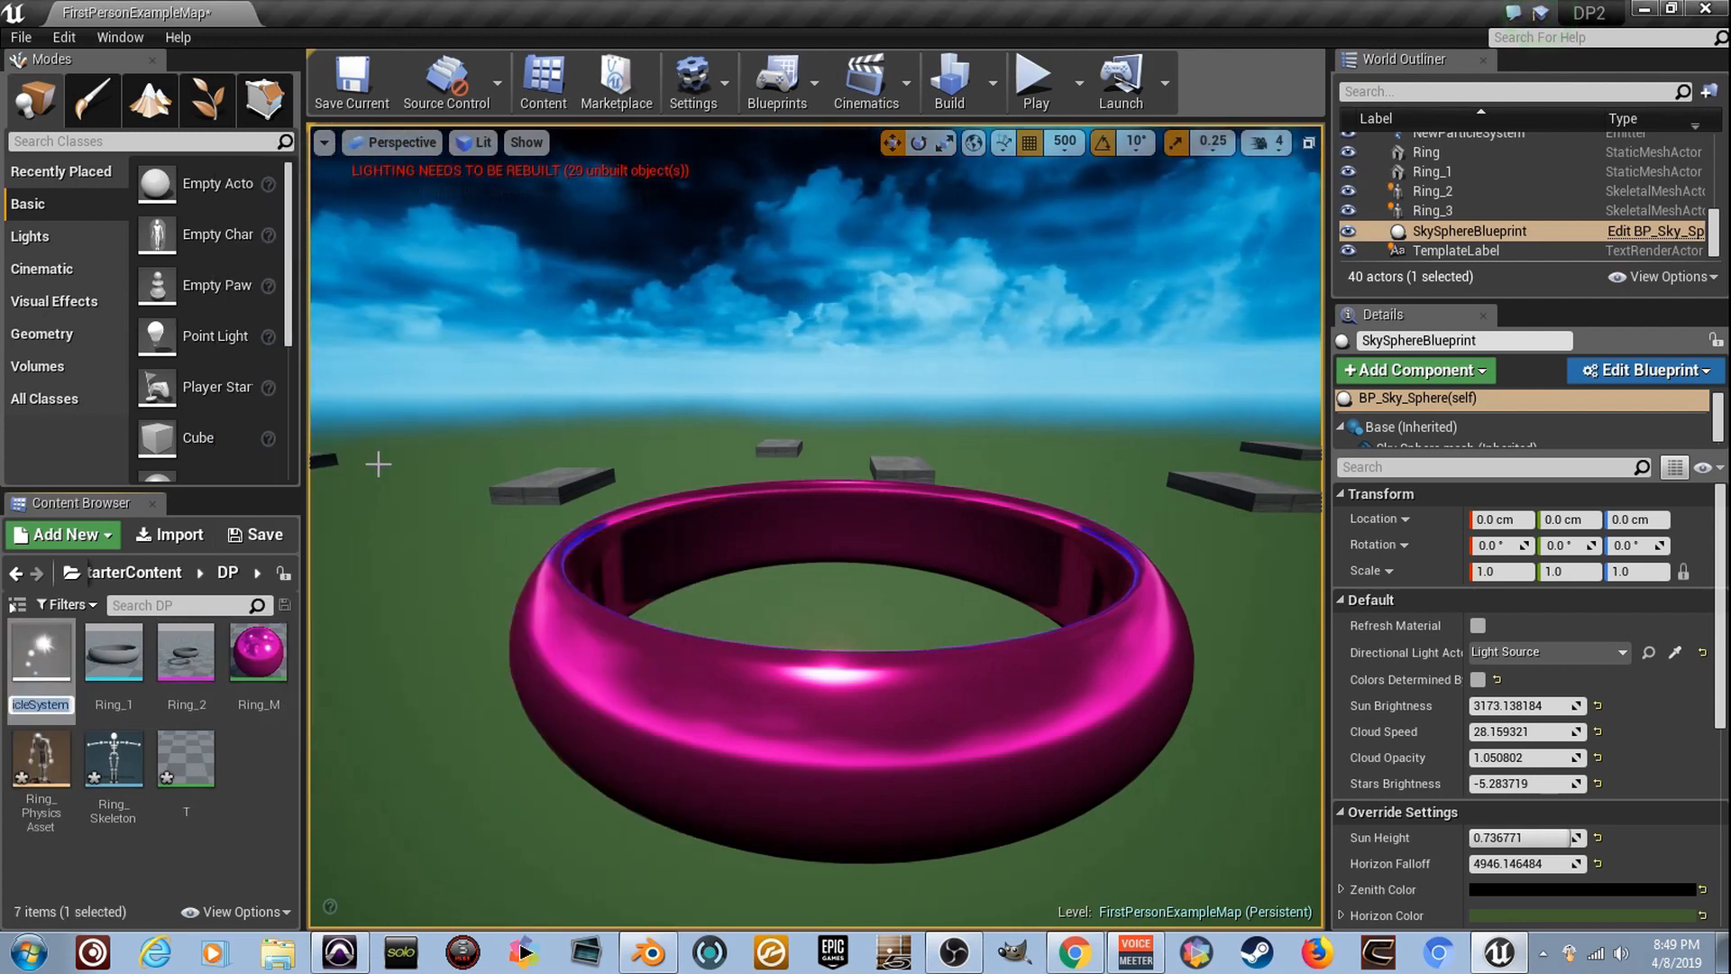
{"action": "type", "text": "t"}
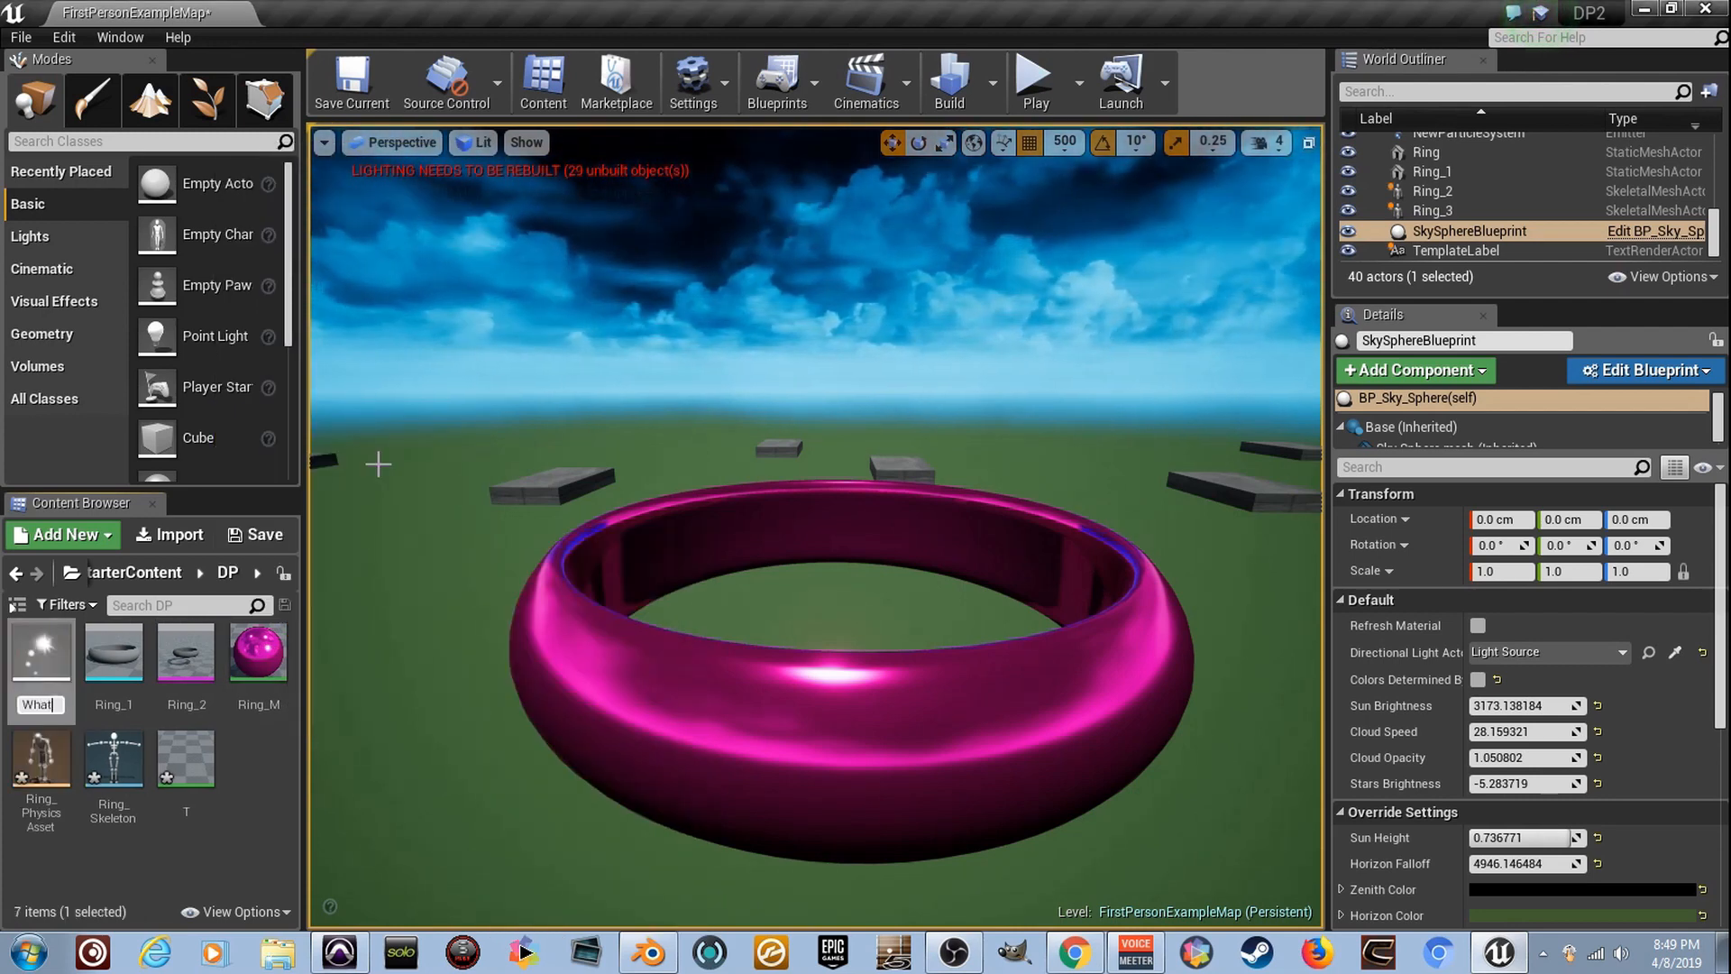
{"action": "key", "text": "Return"}
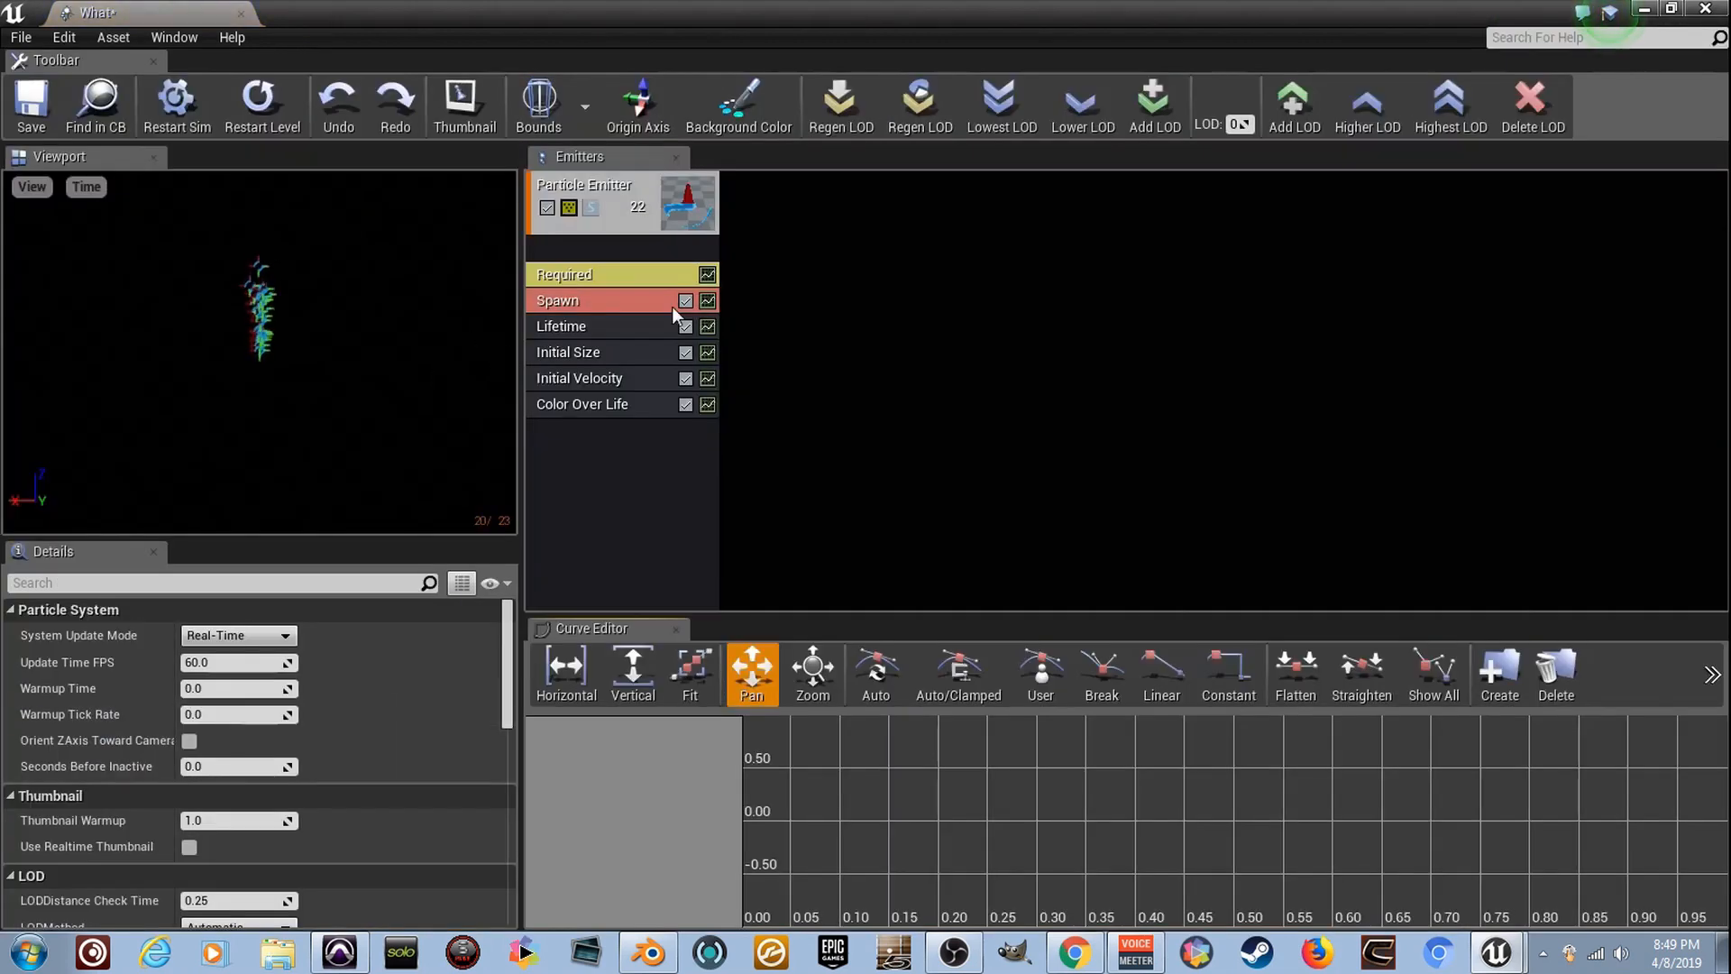
- Add GPU Sprites type data to the particle emitter
{"action": "left_click", "coordinate": [654, 247]}
{"action": "right_click", "coordinate": [655, 247]}
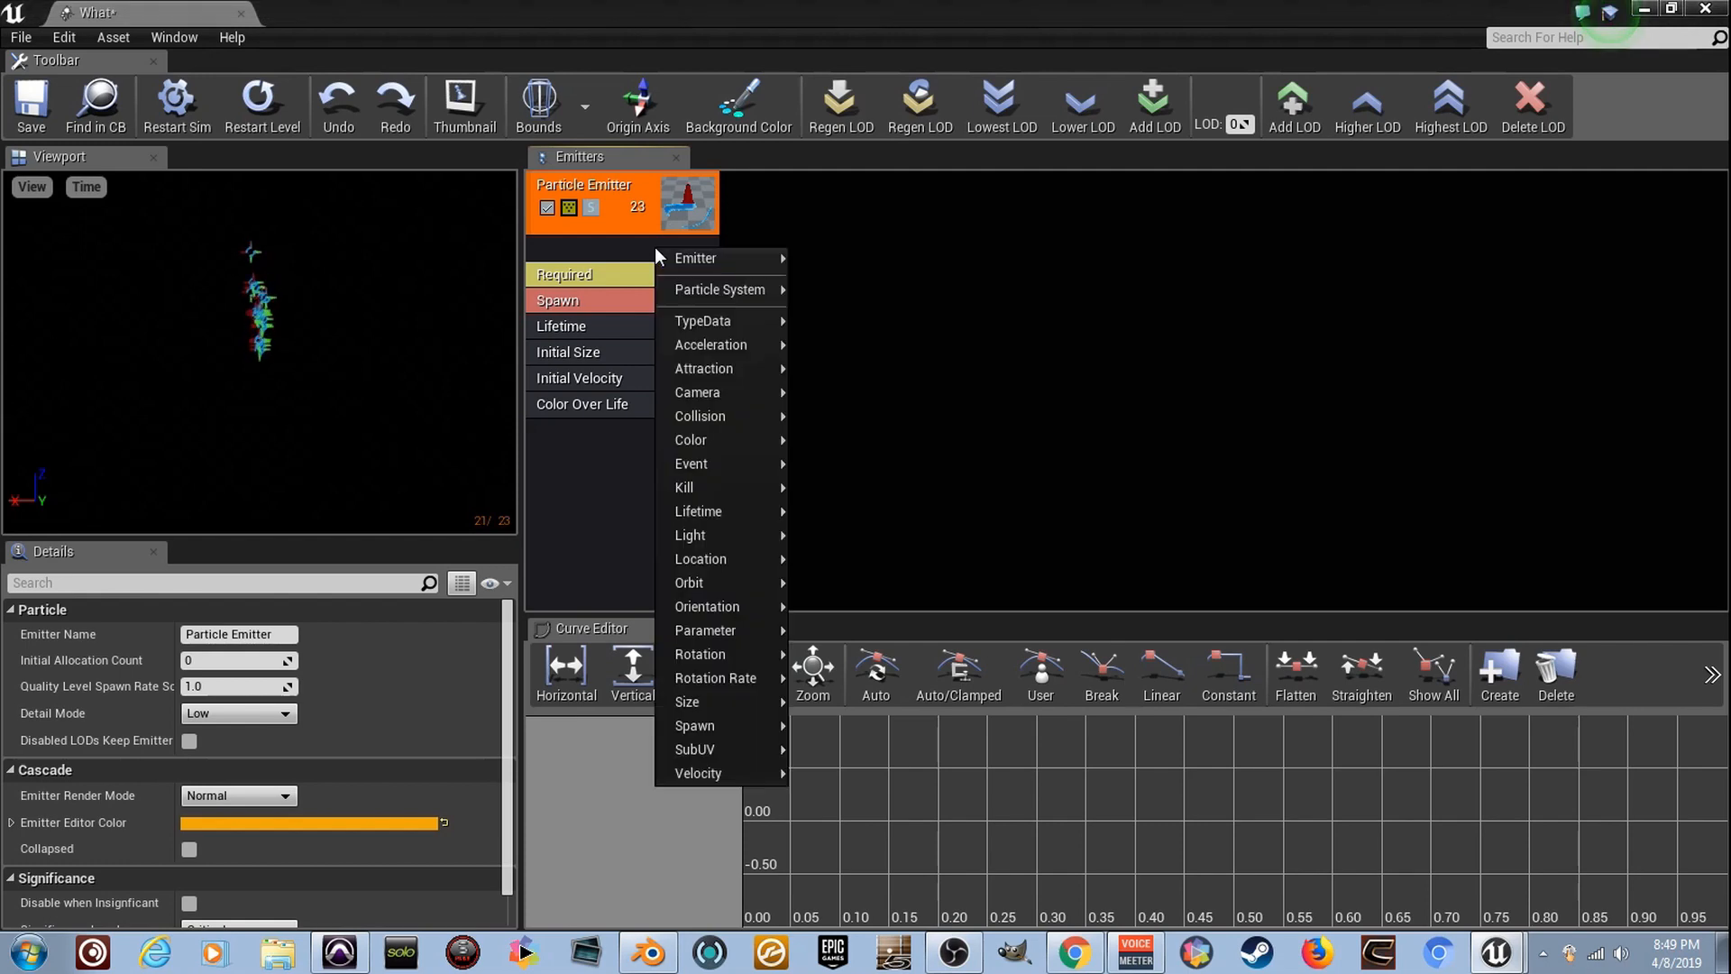
{"action": "mouse_move", "coordinate": [752, 326]}
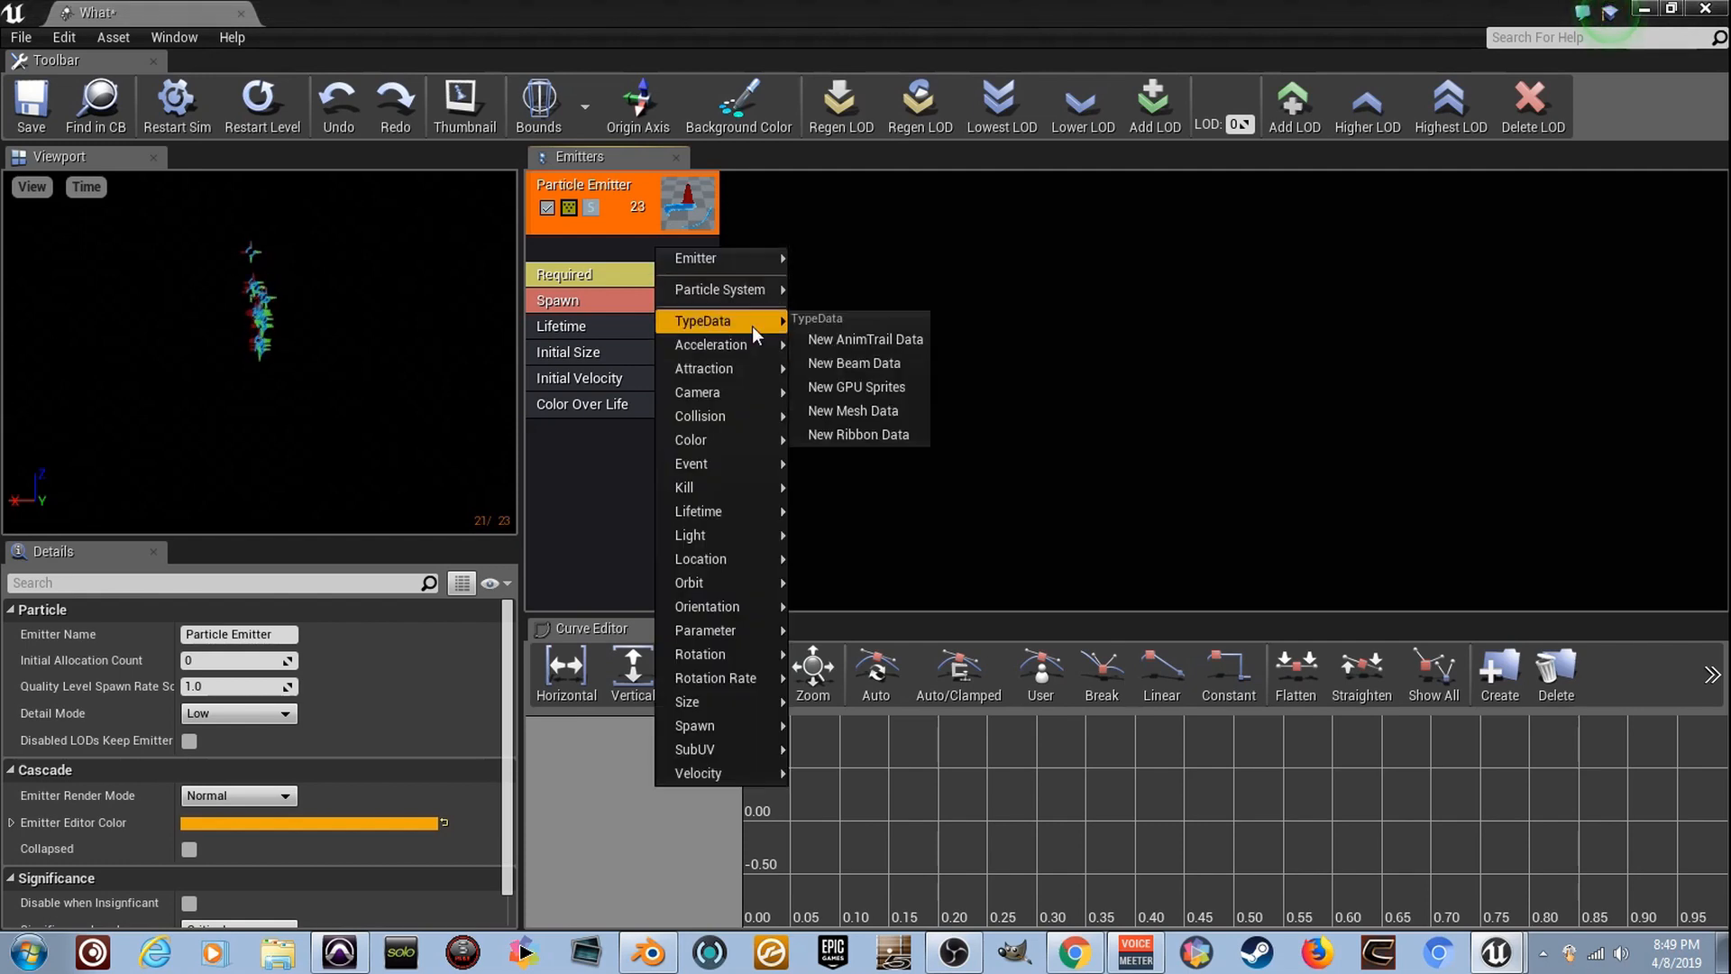
{"action": "left_click", "coordinate": [882, 385]}
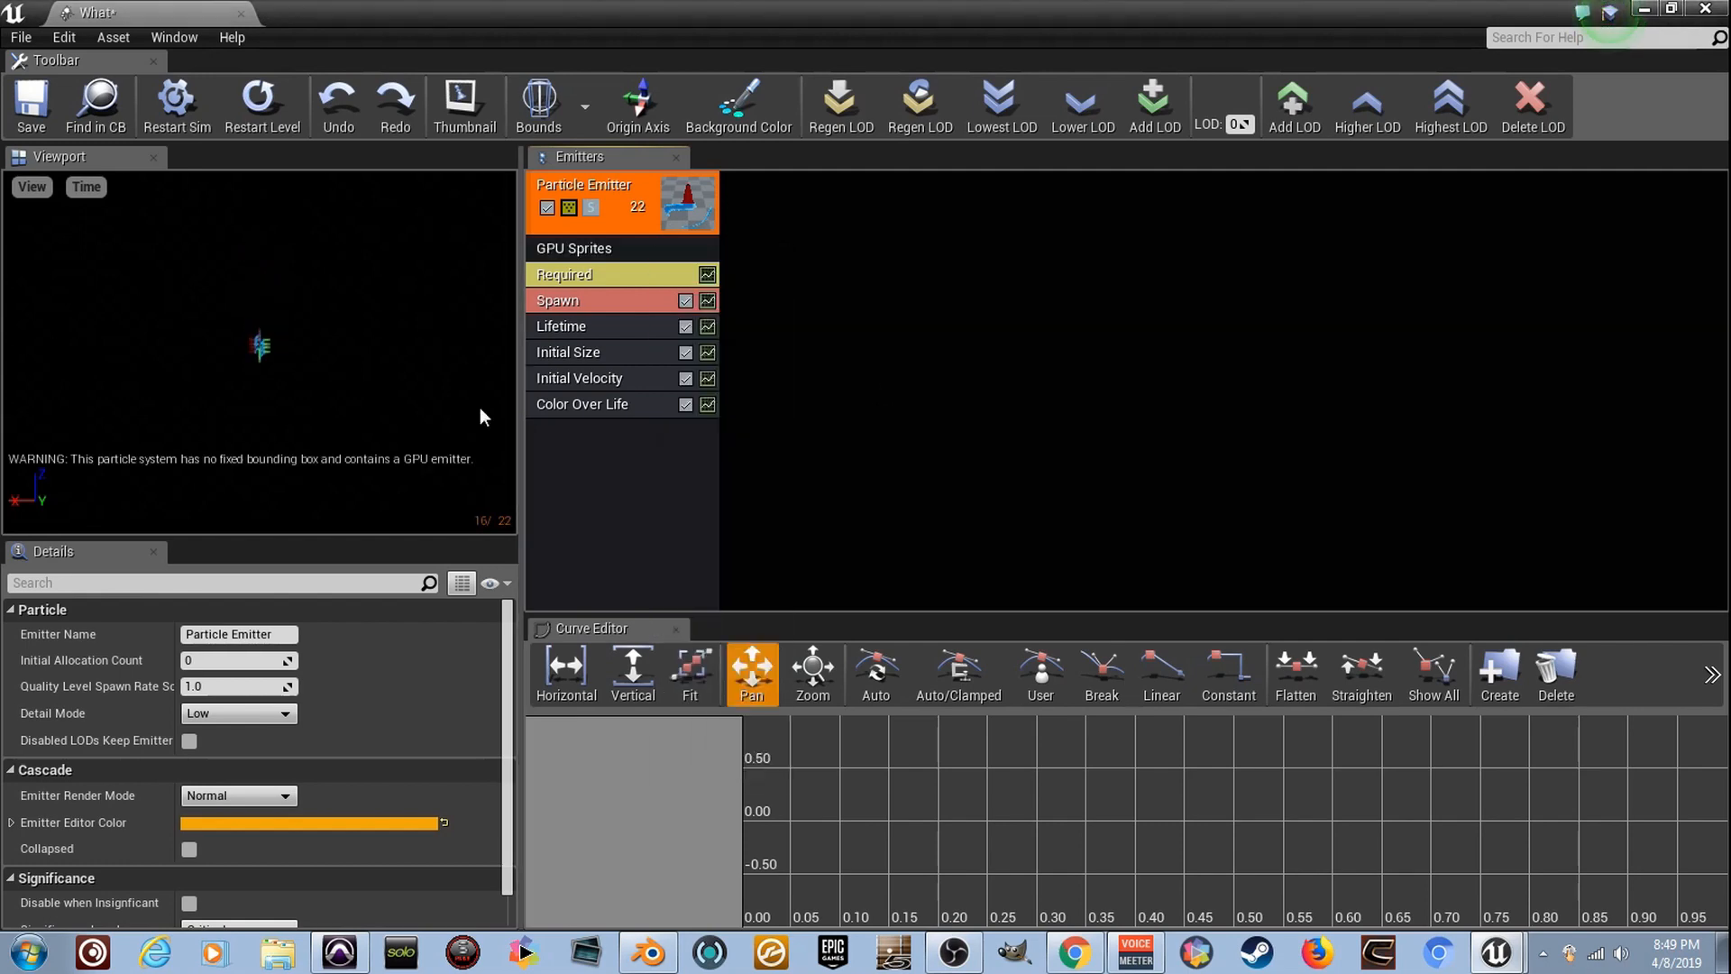
- Set the material in the emitter's Required module to M_Radial_Gradient
{"action": "left_click", "coordinate": [640, 277]}
{"action": "left_click", "coordinate": [392, 652]}
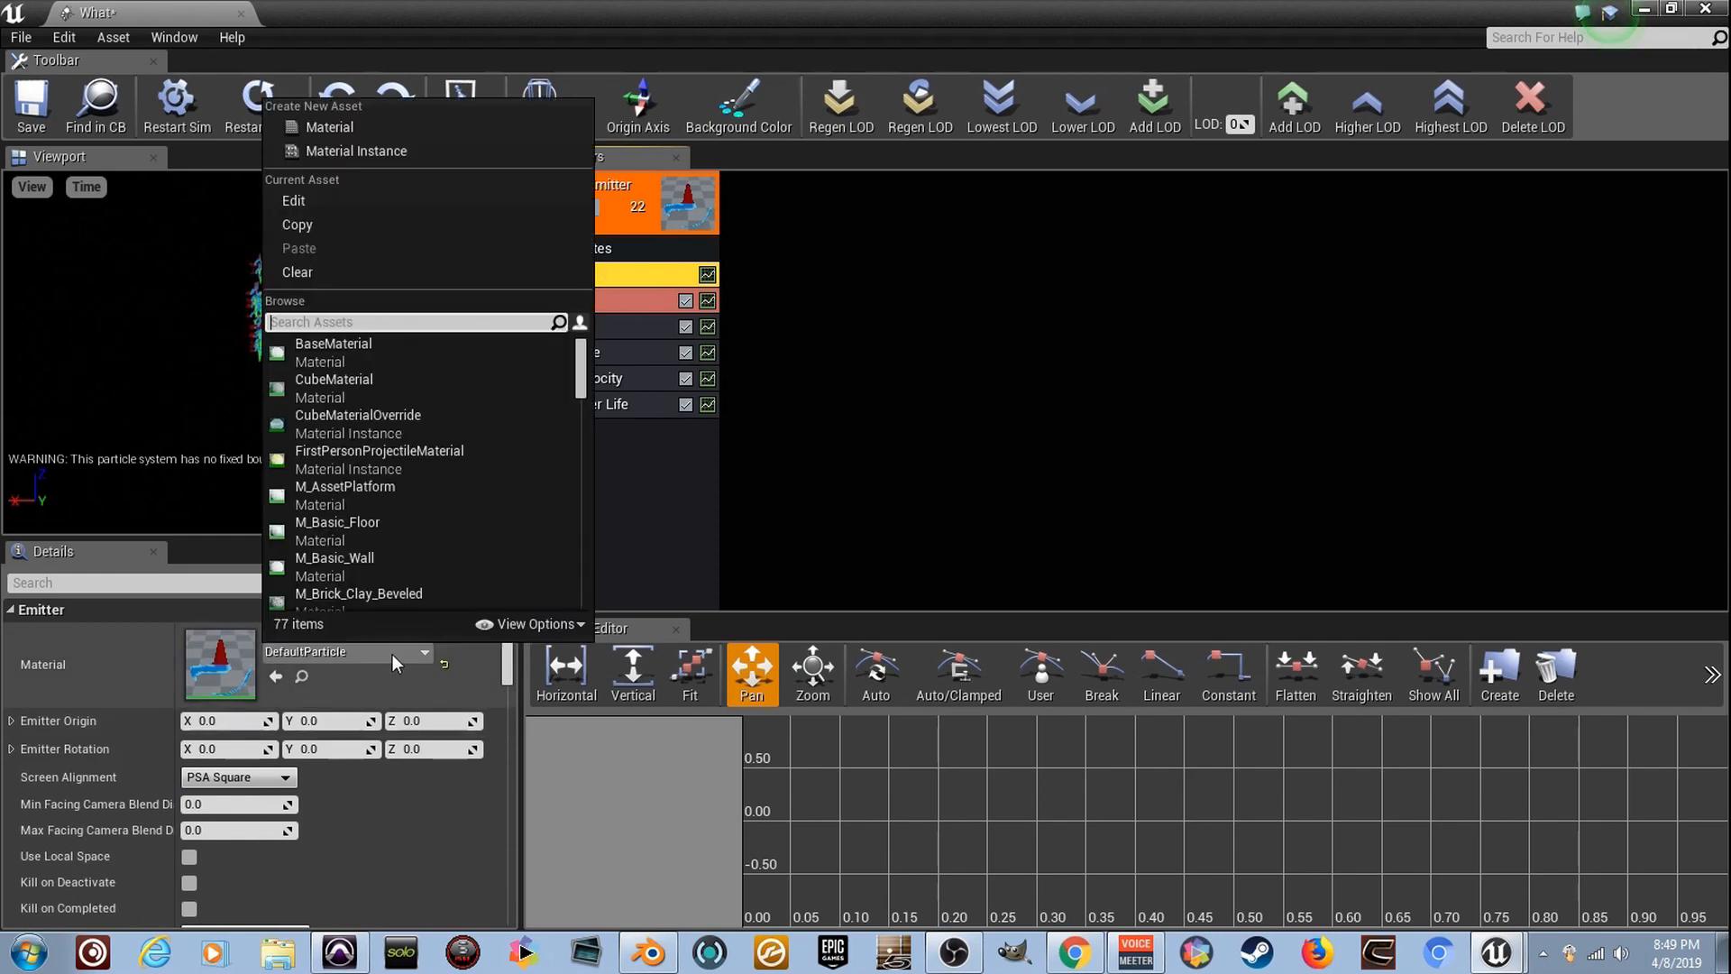
{"action": "type", "text": "raidl"}
{"action": "key", "text": "BackSpace"}
{"action": "key", "text": "BackSpace"}
{"action": "key", "text": "BackSpace"}
{"action": "key", "text": "BackSpace"}
{"action": "type", "text": "adi"}
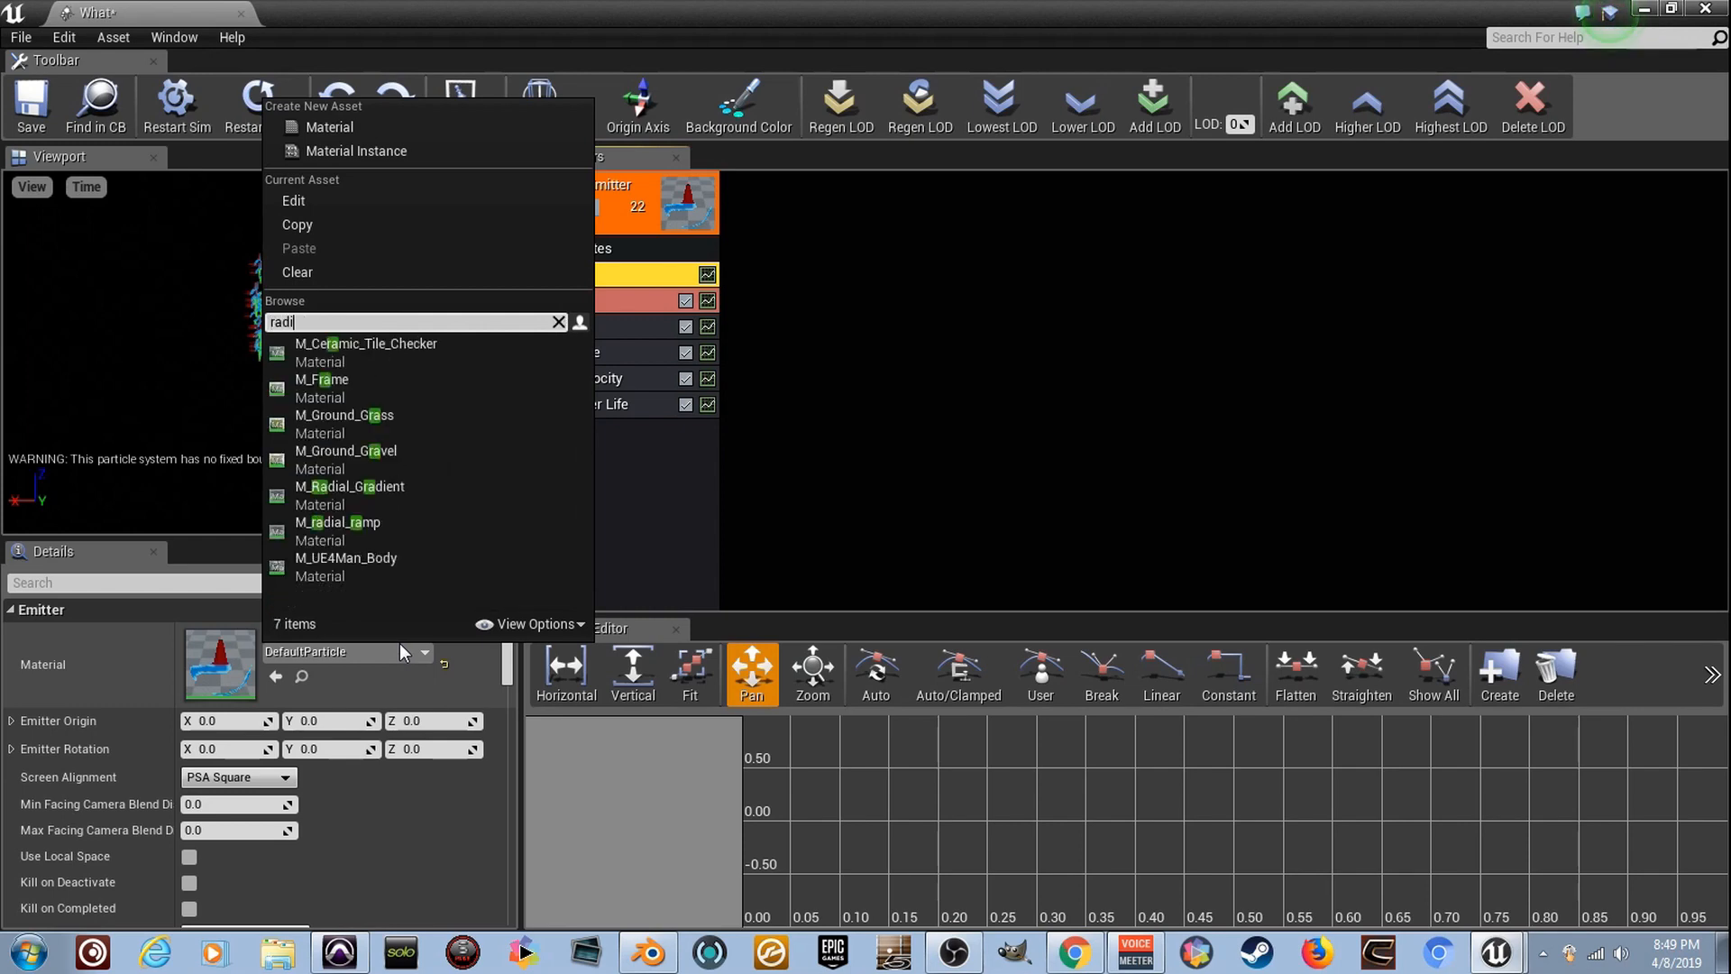
{"action": "left_click", "coordinate": [521, 344]}
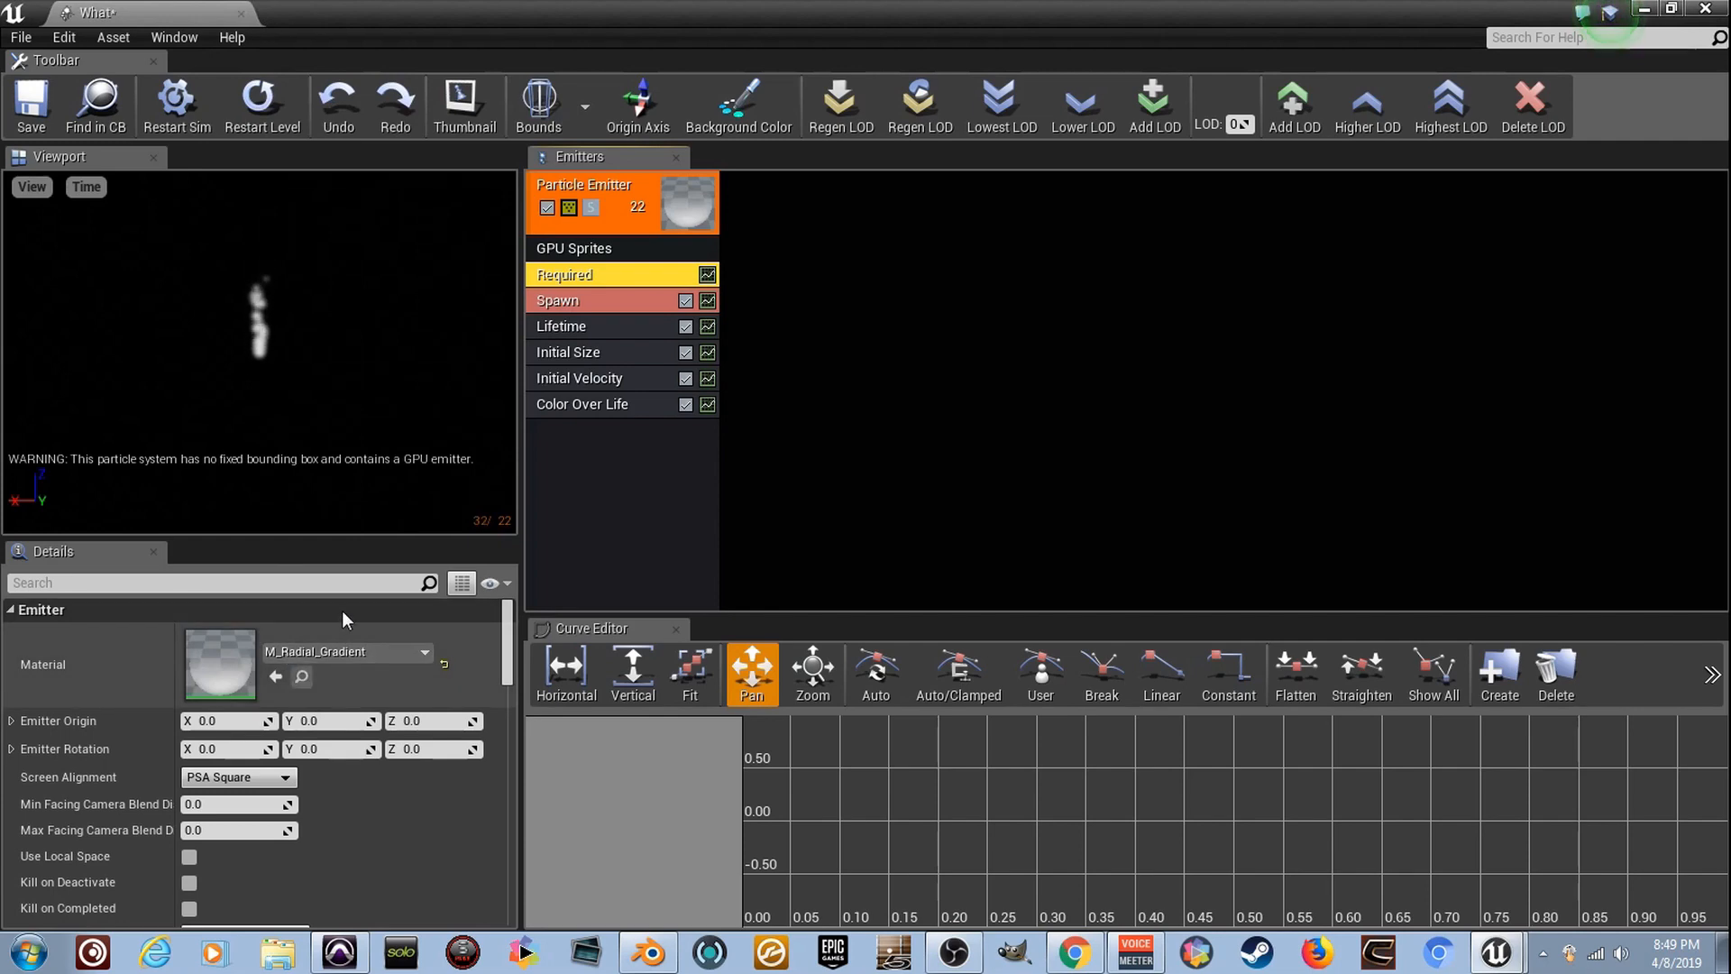
- Set the maximum X start size in the emitter's Initial Size module to 300
{"action": "left_click", "coordinate": [624, 358]}
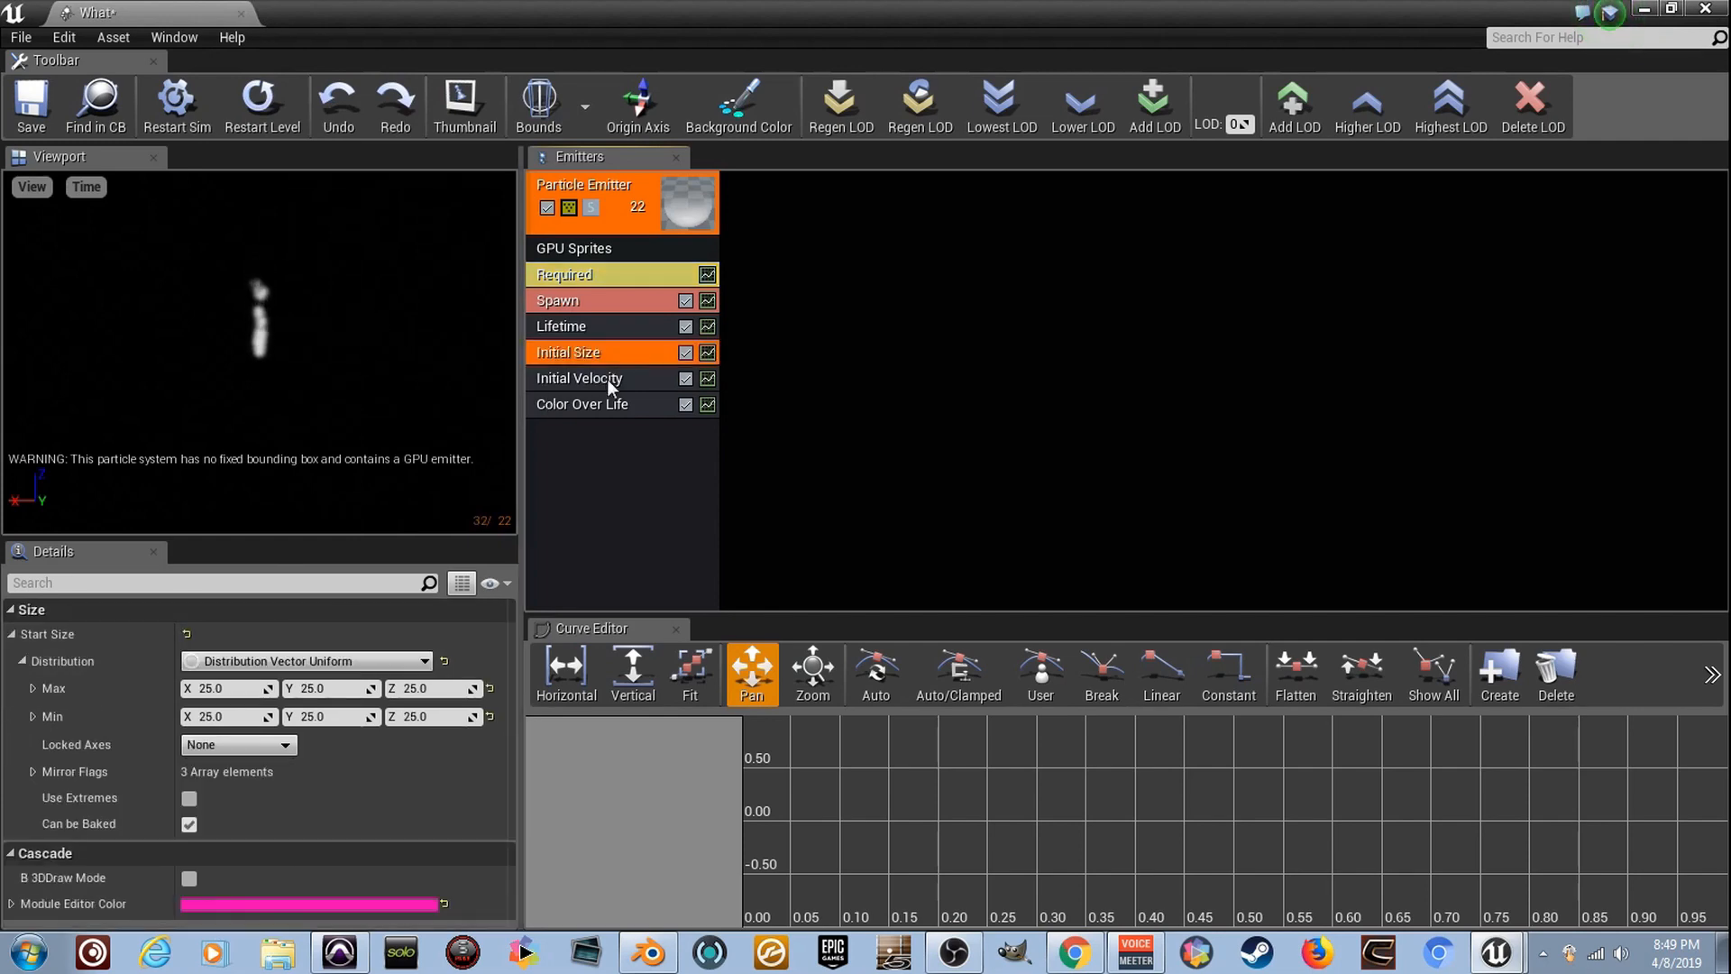
{"action": "left_click", "coordinate": [258, 692]}
{"action": "type", "text": "300"}
{"action": "key", "text": "Tab"}
{"action": "type", "text": "300"}
{"action": "key", "text": "BackSpace"}
{"action": "key", "text": "BackSpace"}
{"action": "key", "text": "BackSpace"}
- Set both the maximum and minimum start size to 200 on the X, Y and Z axes
{"action": "left_click", "coordinate": [257, 692]}
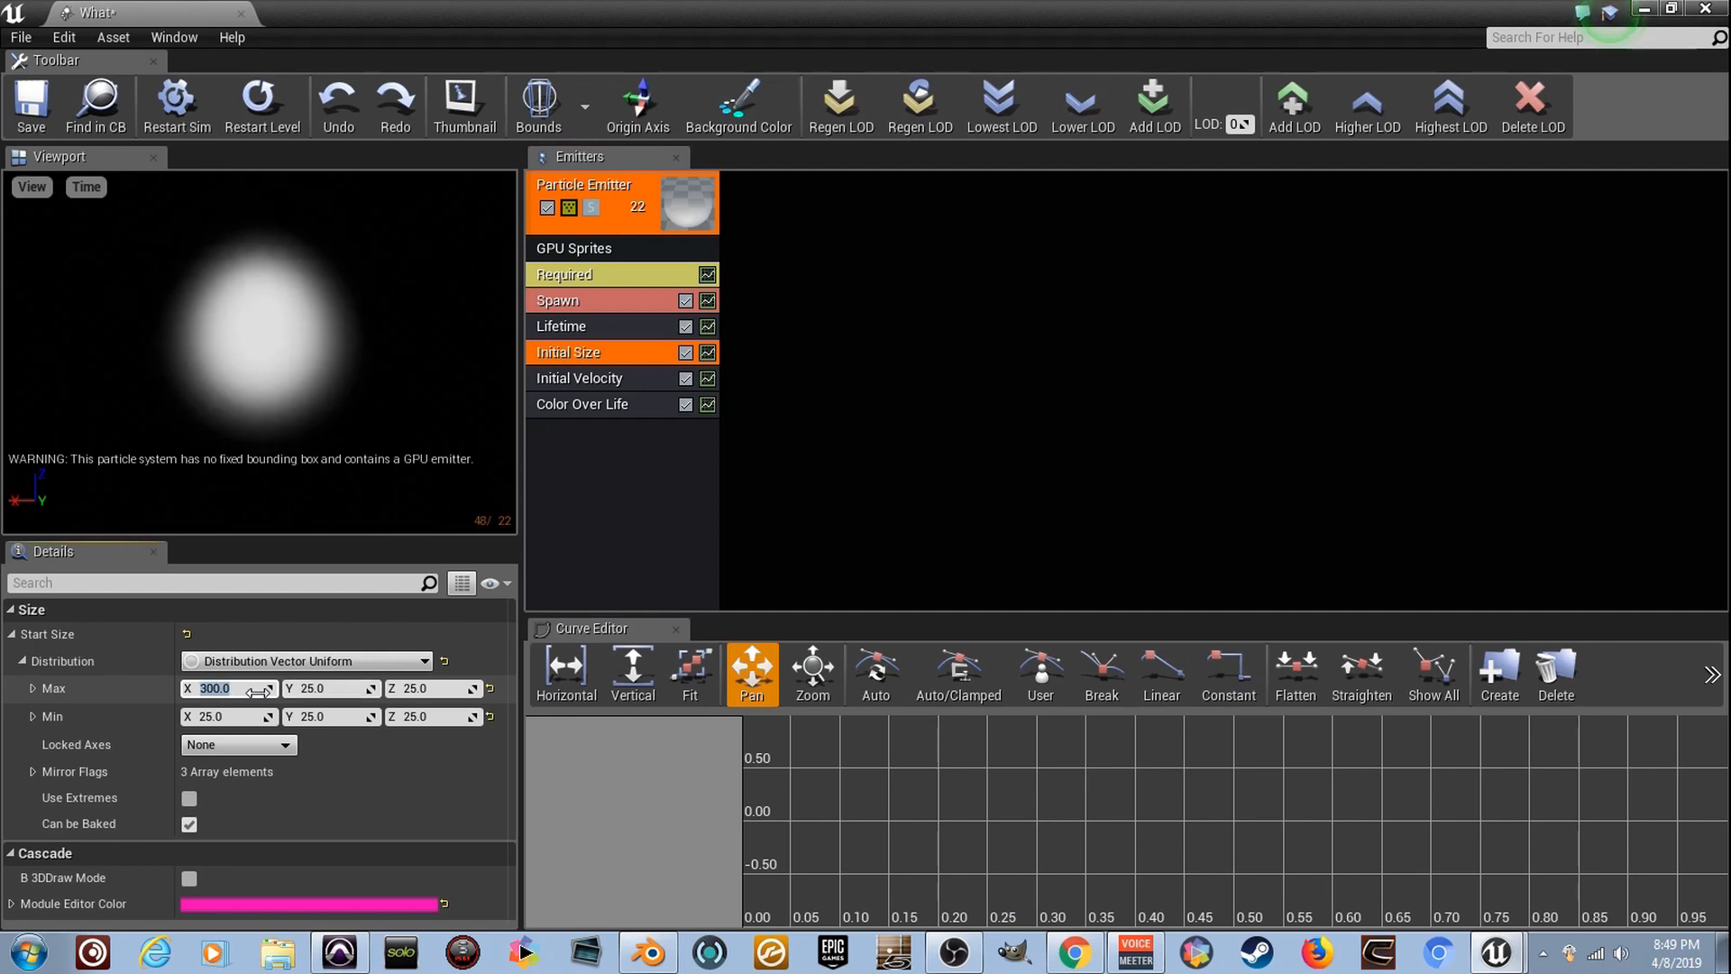
{"action": "type", "text": "200"}
{"action": "key", "text": "Tab"}
{"action": "type", "text": "200"}
{"action": "key", "text": "Tab"}
{"action": "type", "text": "200"}
{"action": "key", "text": "Tab"}
{"action": "type", "text": "200"}
{"action": "key", "text": "Tab"}
{"action": "type", "text": "200"}
{"action": "key", "text": "Tab"}
{"action": "type", "text": "200"}
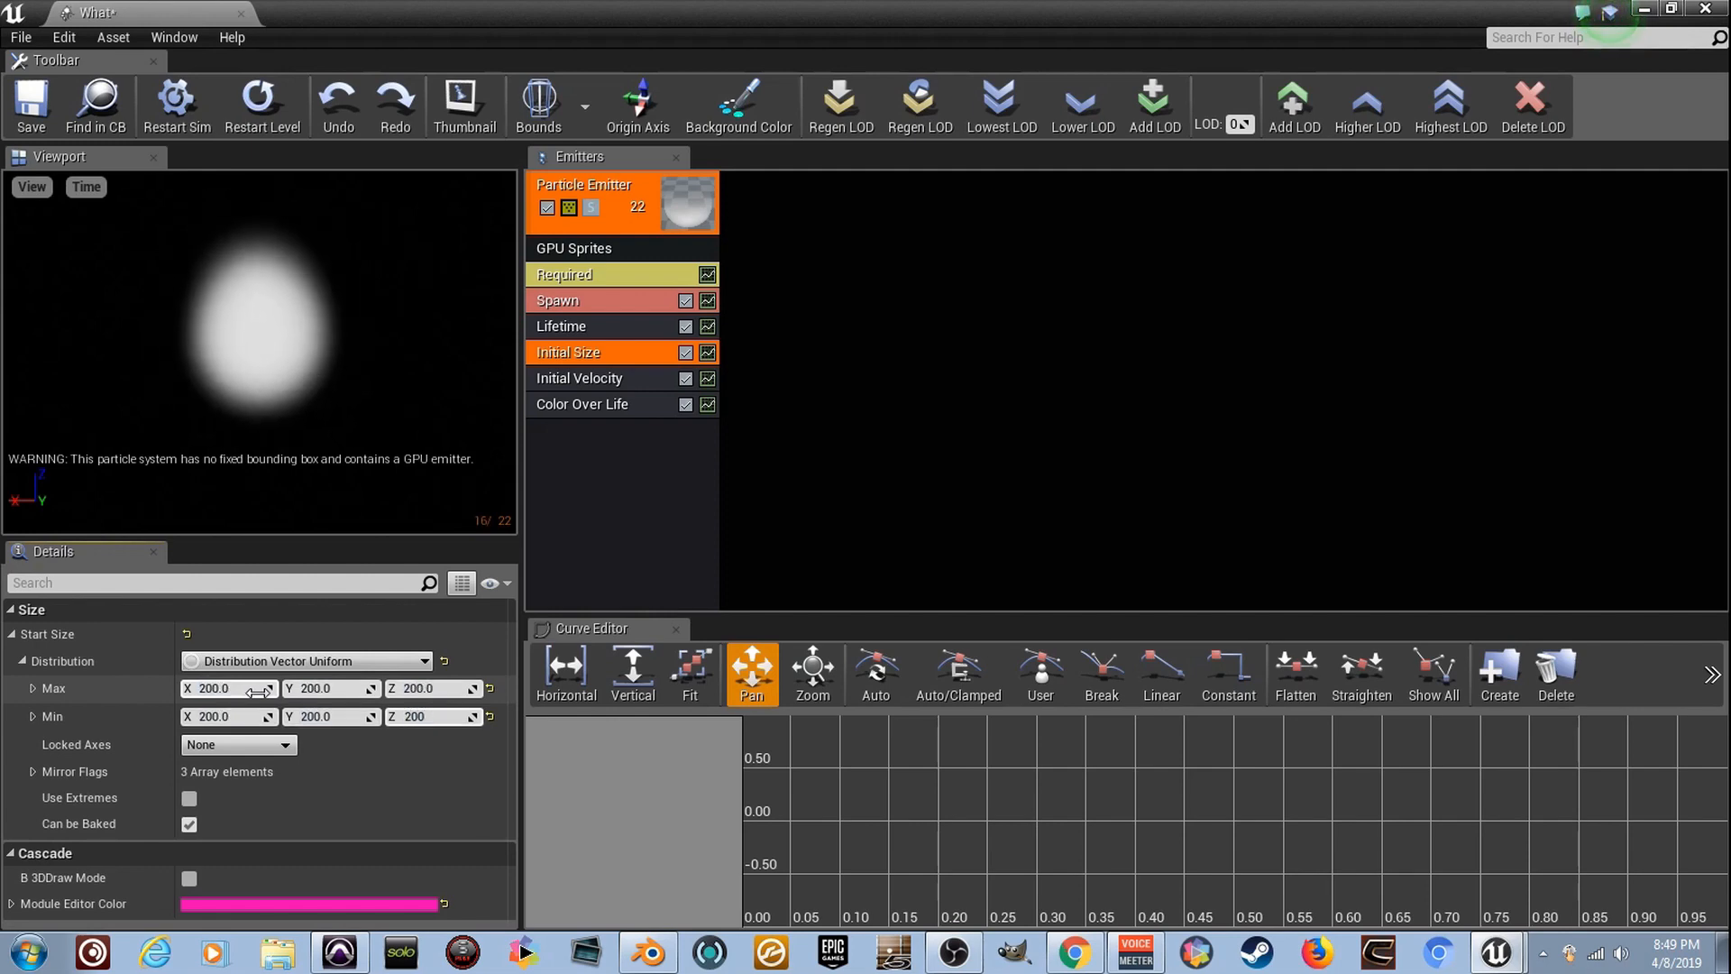
{"action": "key", "text": "Return"}
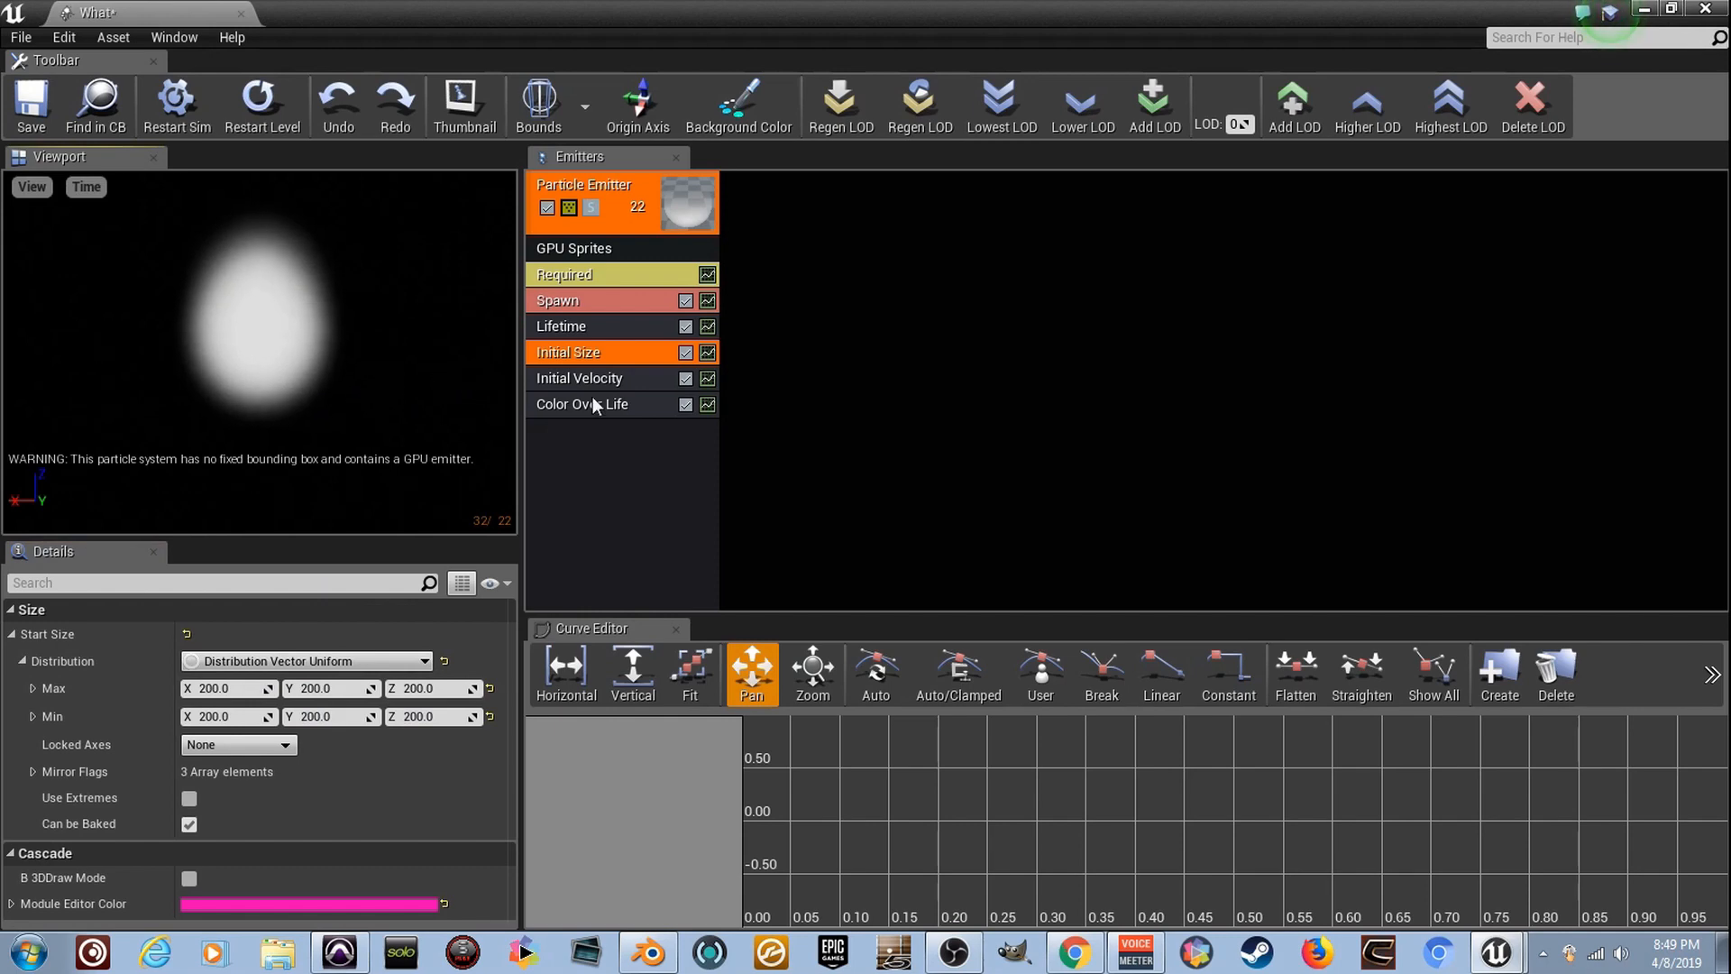
- Add a Skel Vert/Surf Location module to the emitter and show its settings
{"action": "right_click", "coordinate": [615, 445]}
{"action": "right_click", "coordinate": [600, 454]}
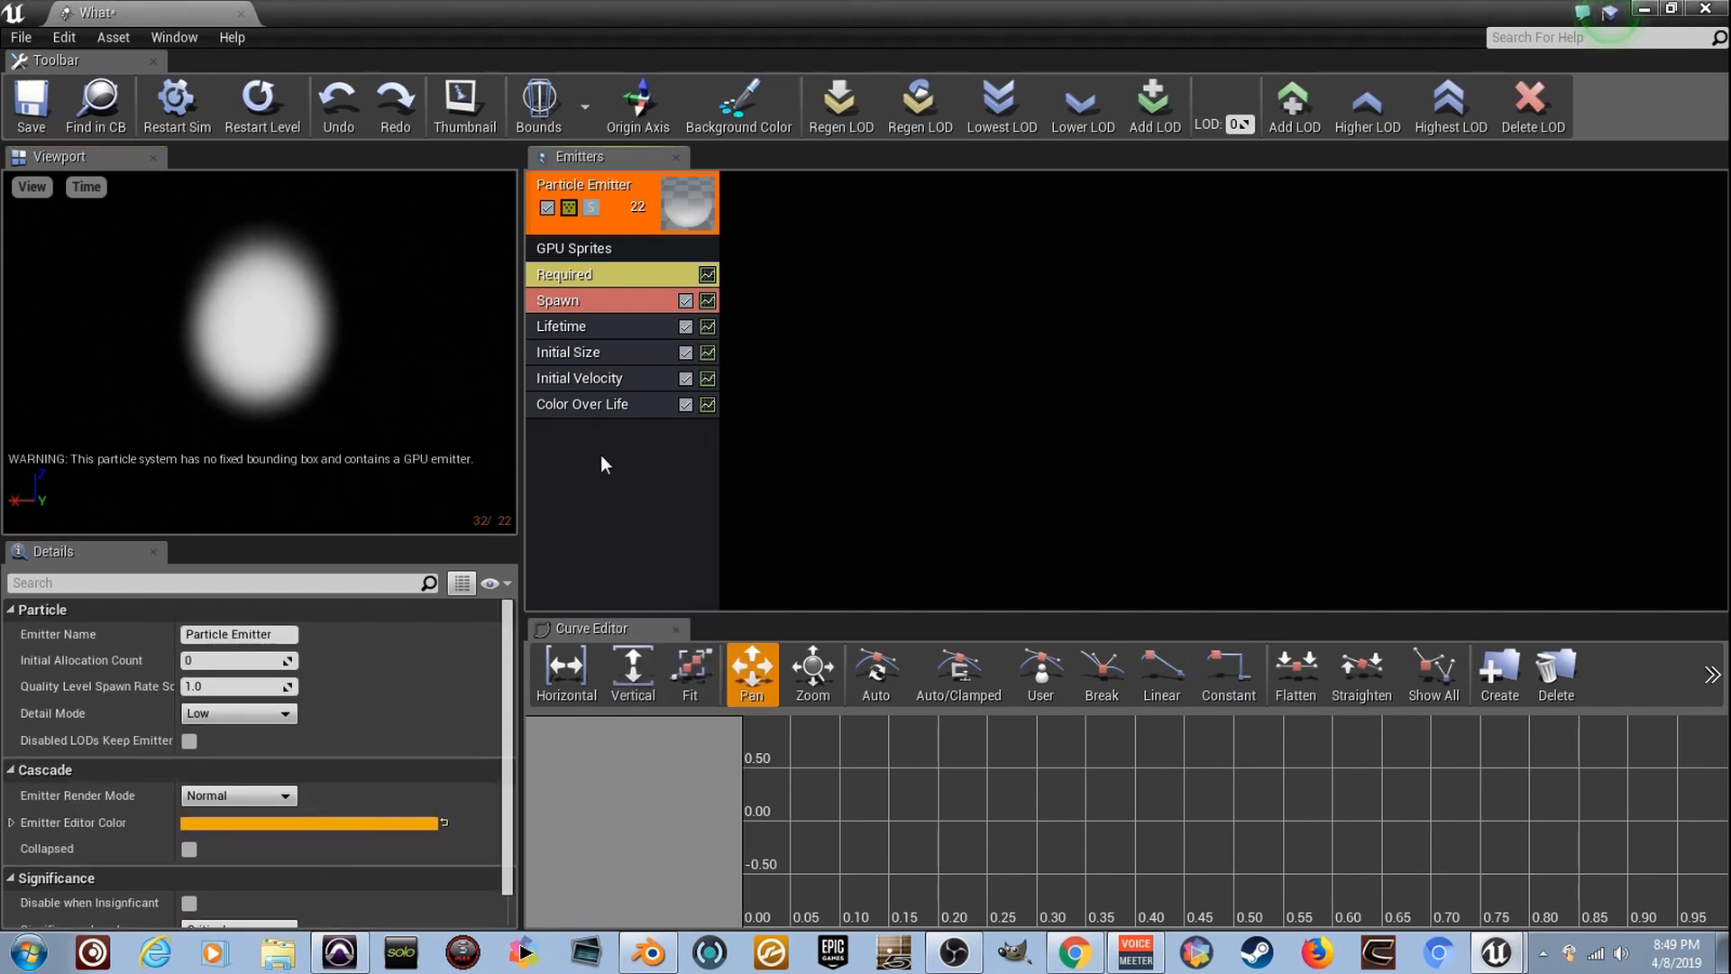
{"action": "mouse_move", "coordinate": [691, 695]}
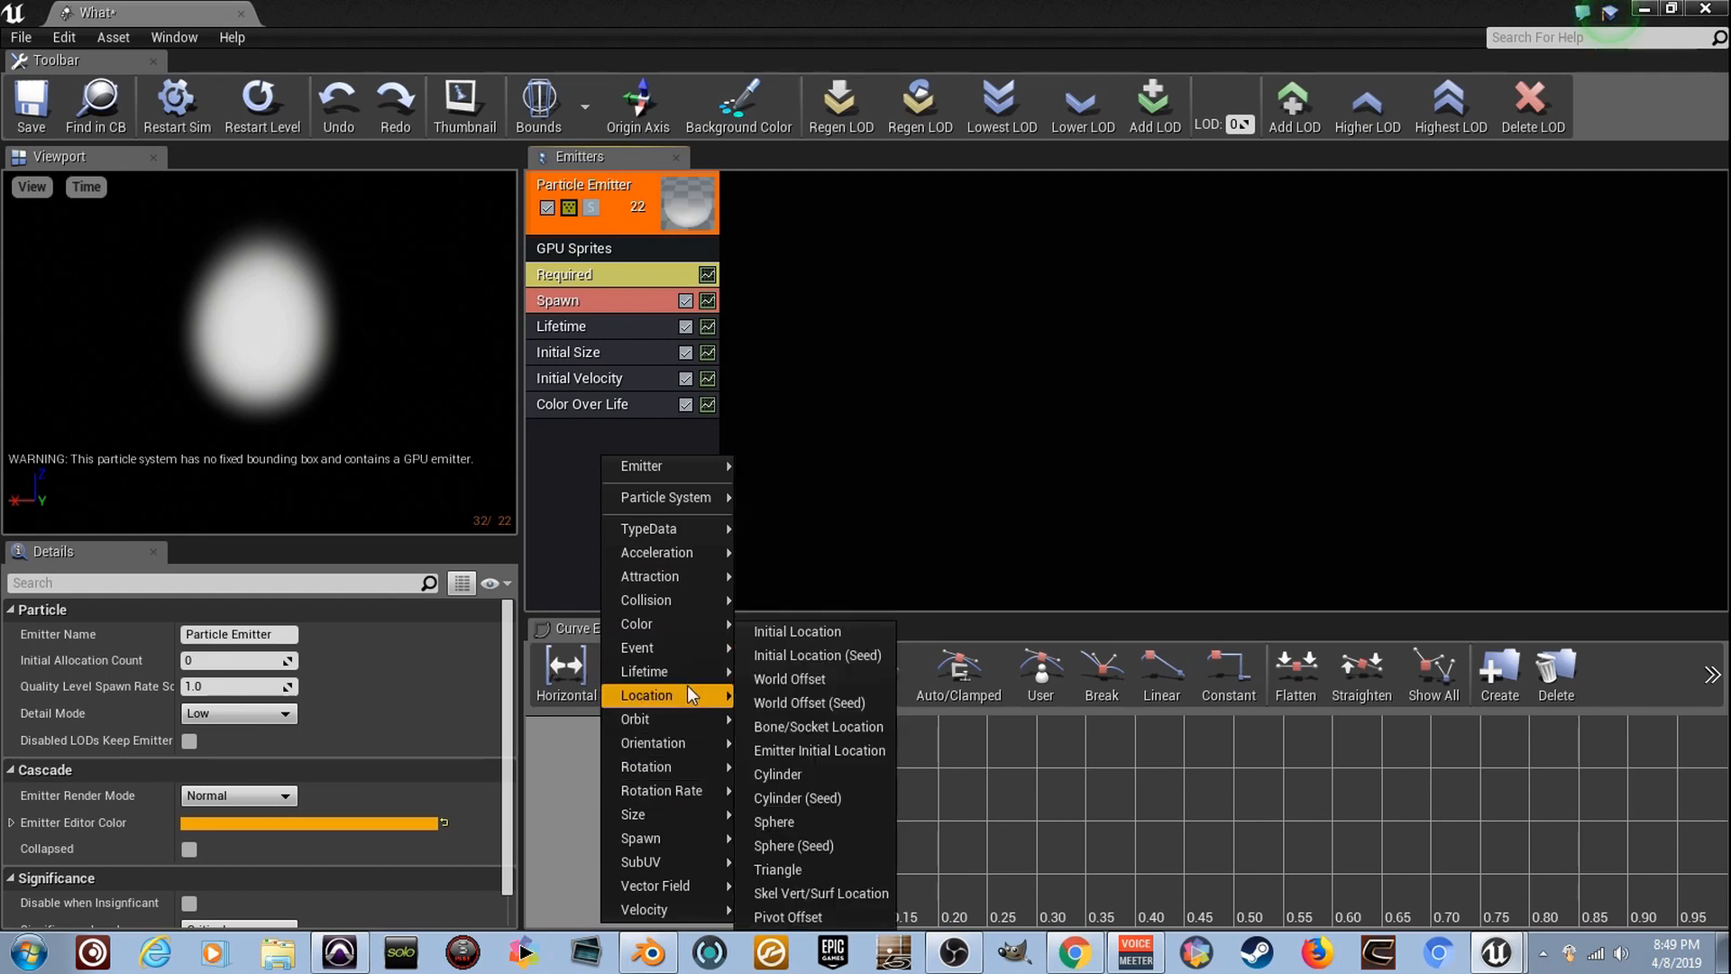
{"action": "left_click", "coordinate": [864, 900]}
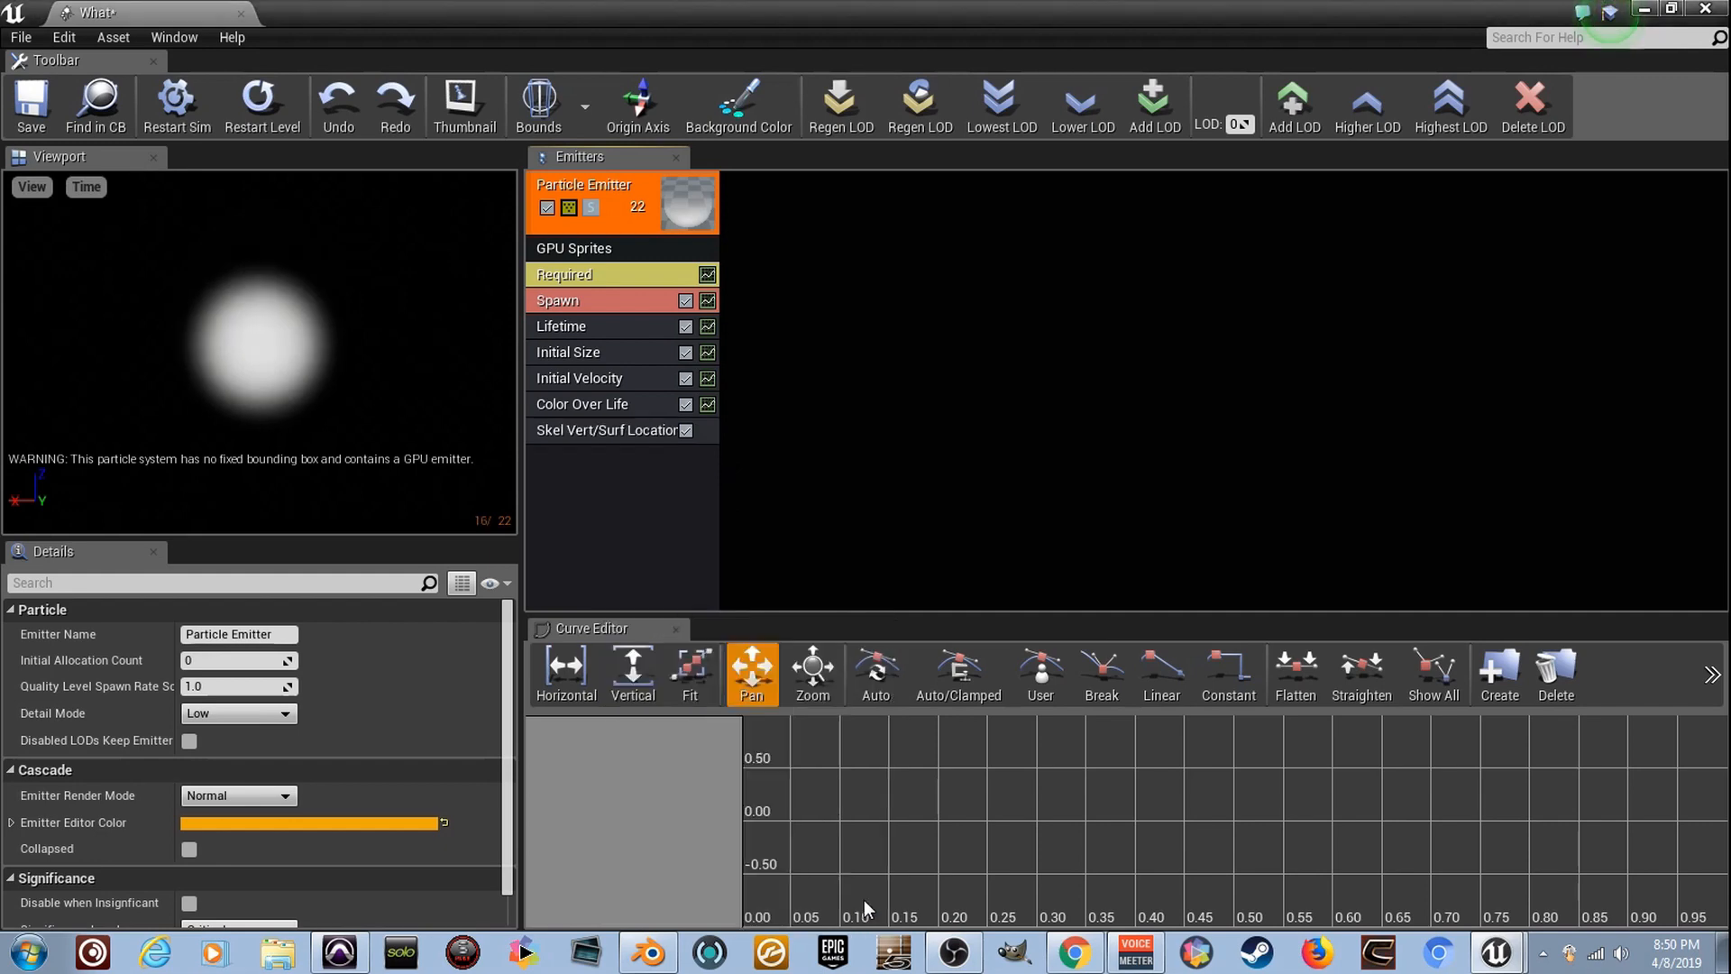
{"action": "left_click", "coordinate": [625, 432]}
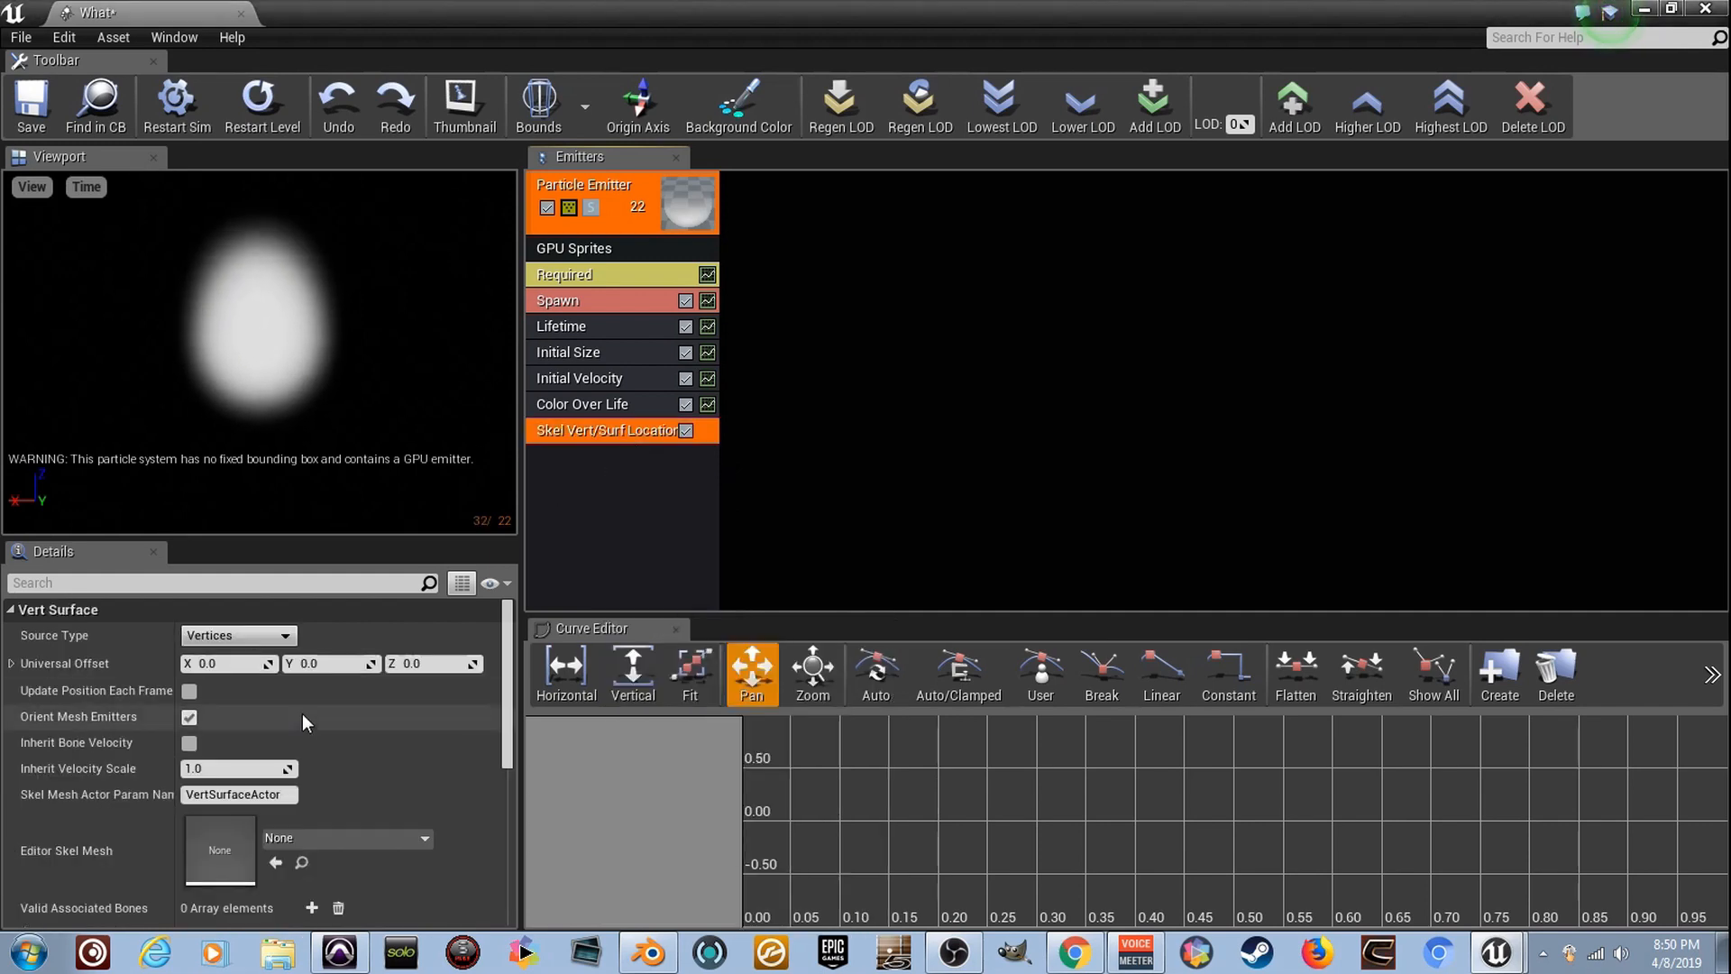
- Assign Ring_2 as the Editor Skel Mesh of the Skel Vert/Surf Location module
{"action": "scroll", "coordinate": [187, 799], "scroll_direction": "down", "scroll_amount": 1}
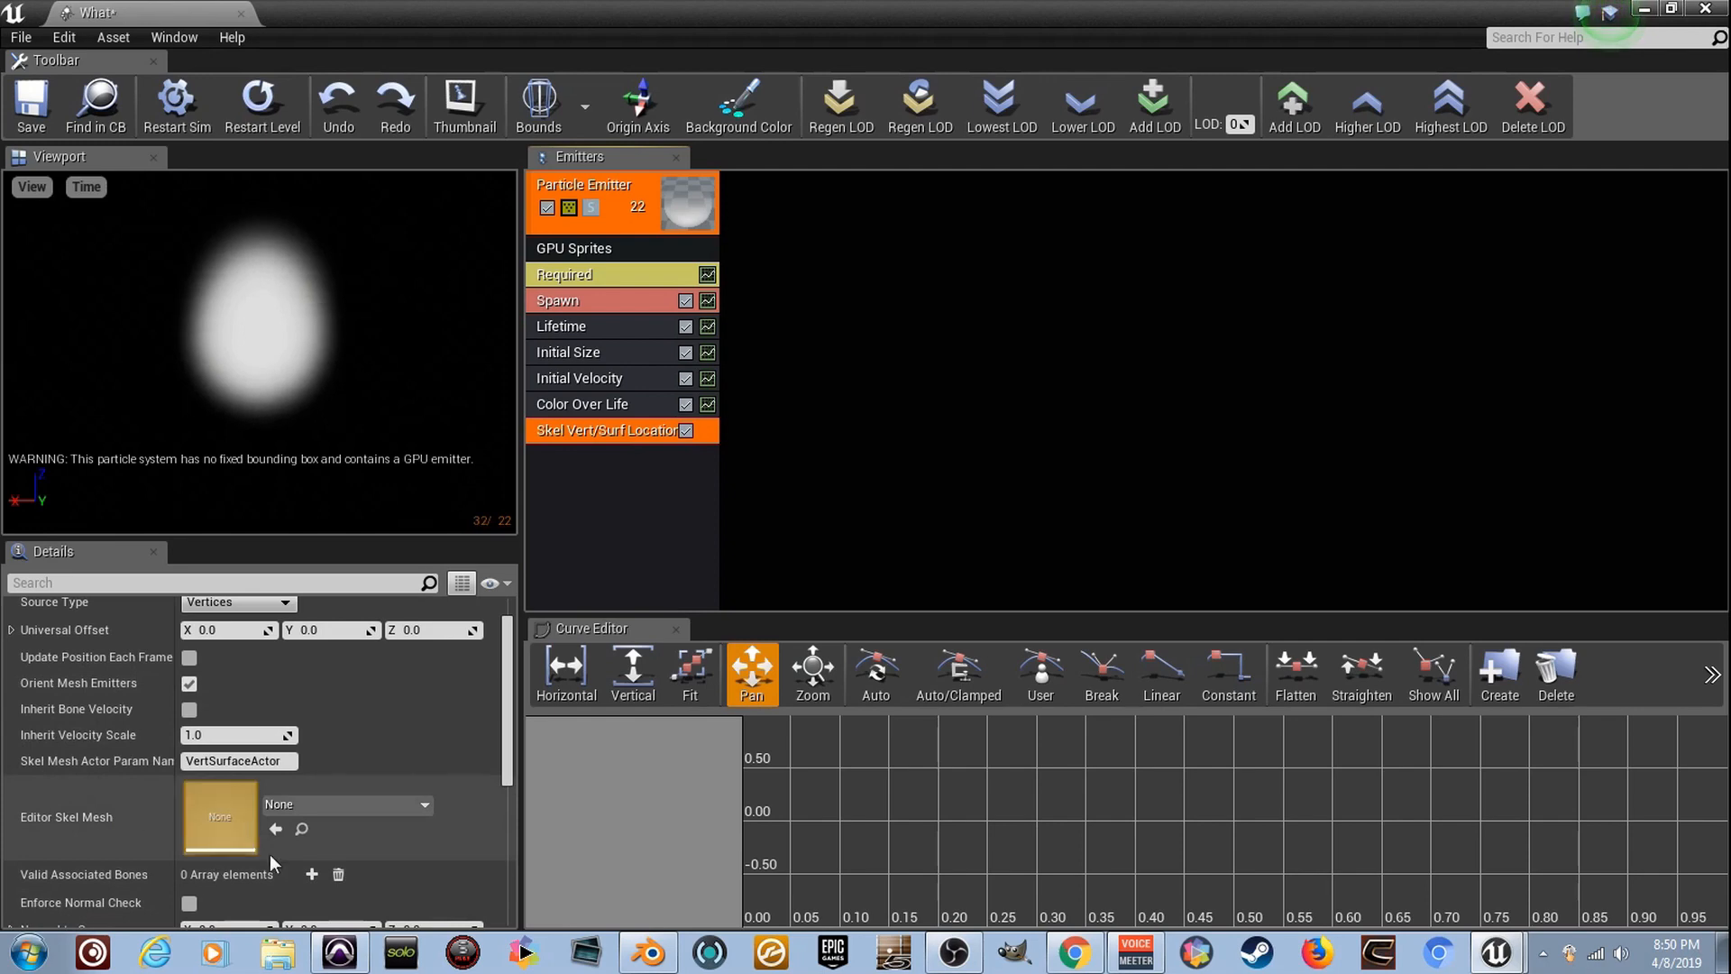
{"action": "left_click", "coordinate": [416, 811]}
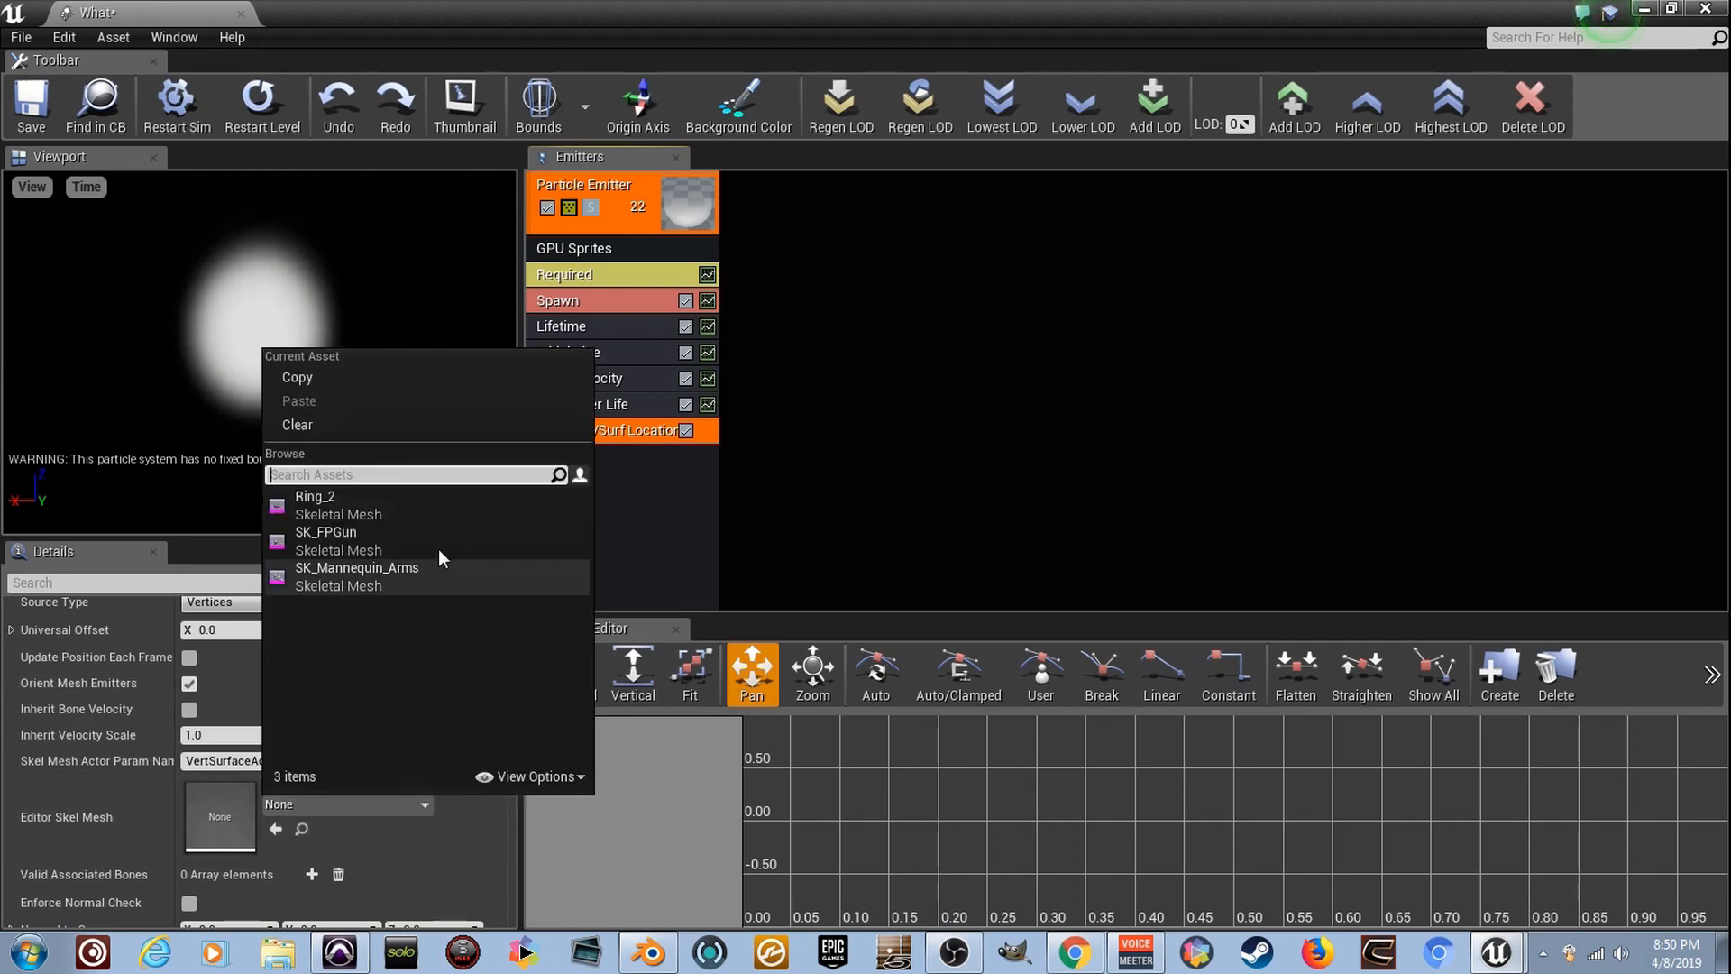
{"action": "left_click", "coordinate": [442, 501]}
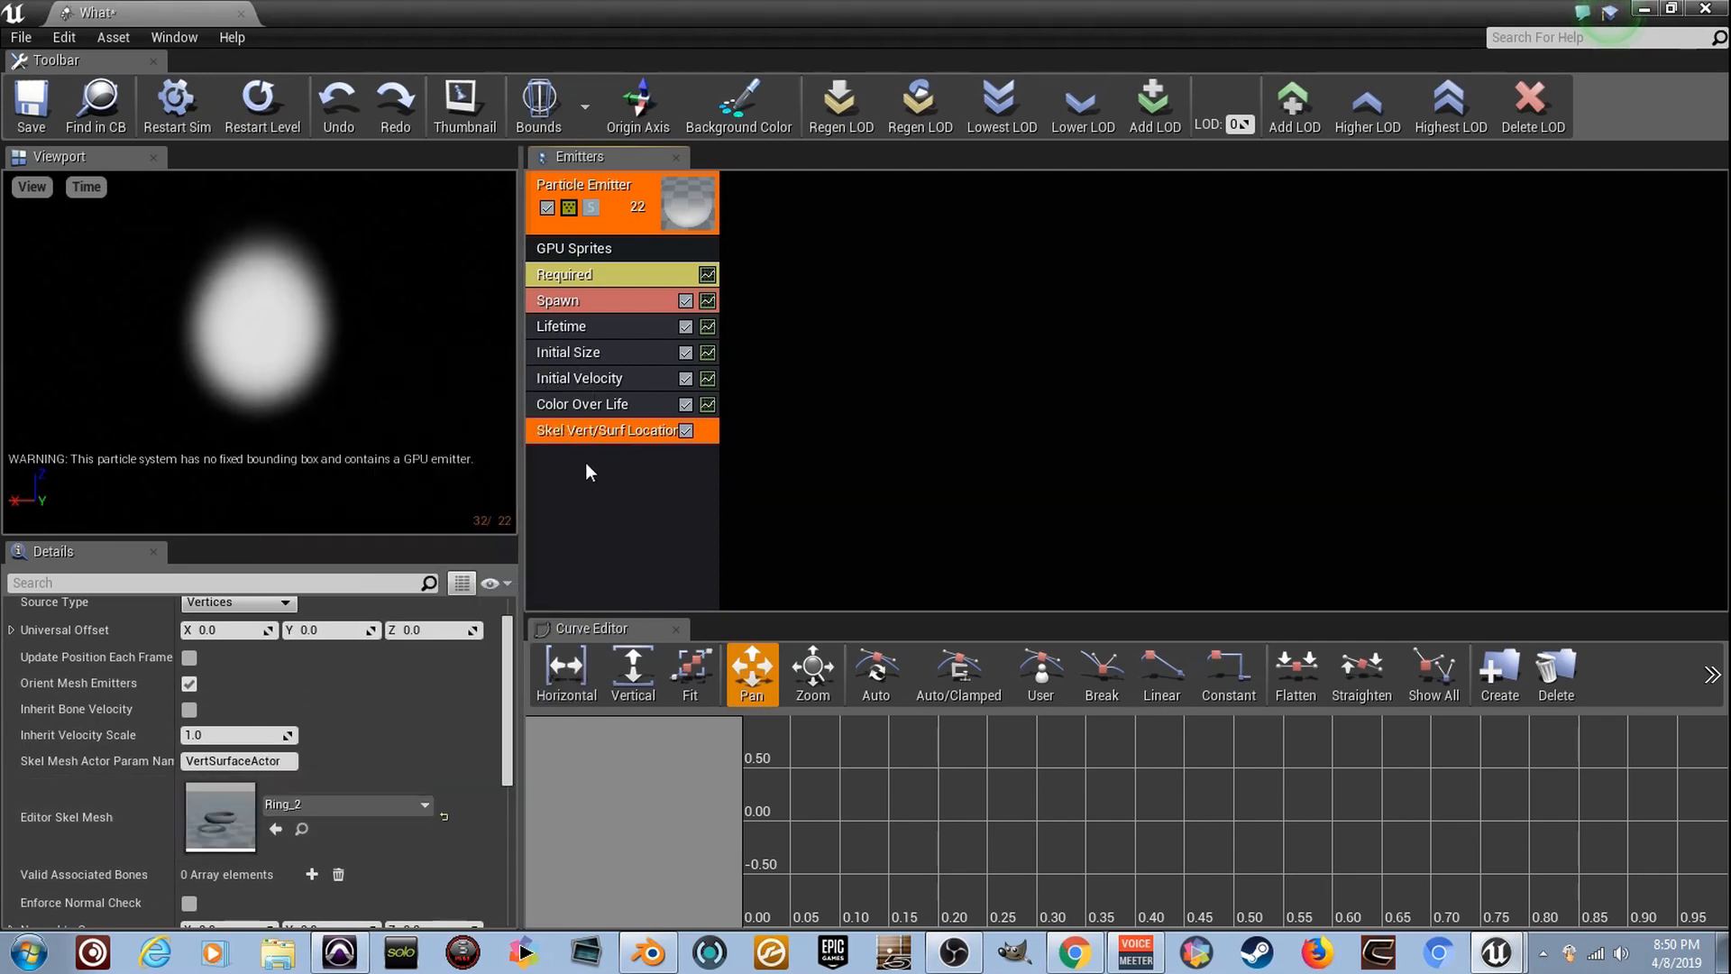
- Save the particle system and set fixed bounds for it, closing its editor
{"action": "left_click", "coordinate": [24, 110]}
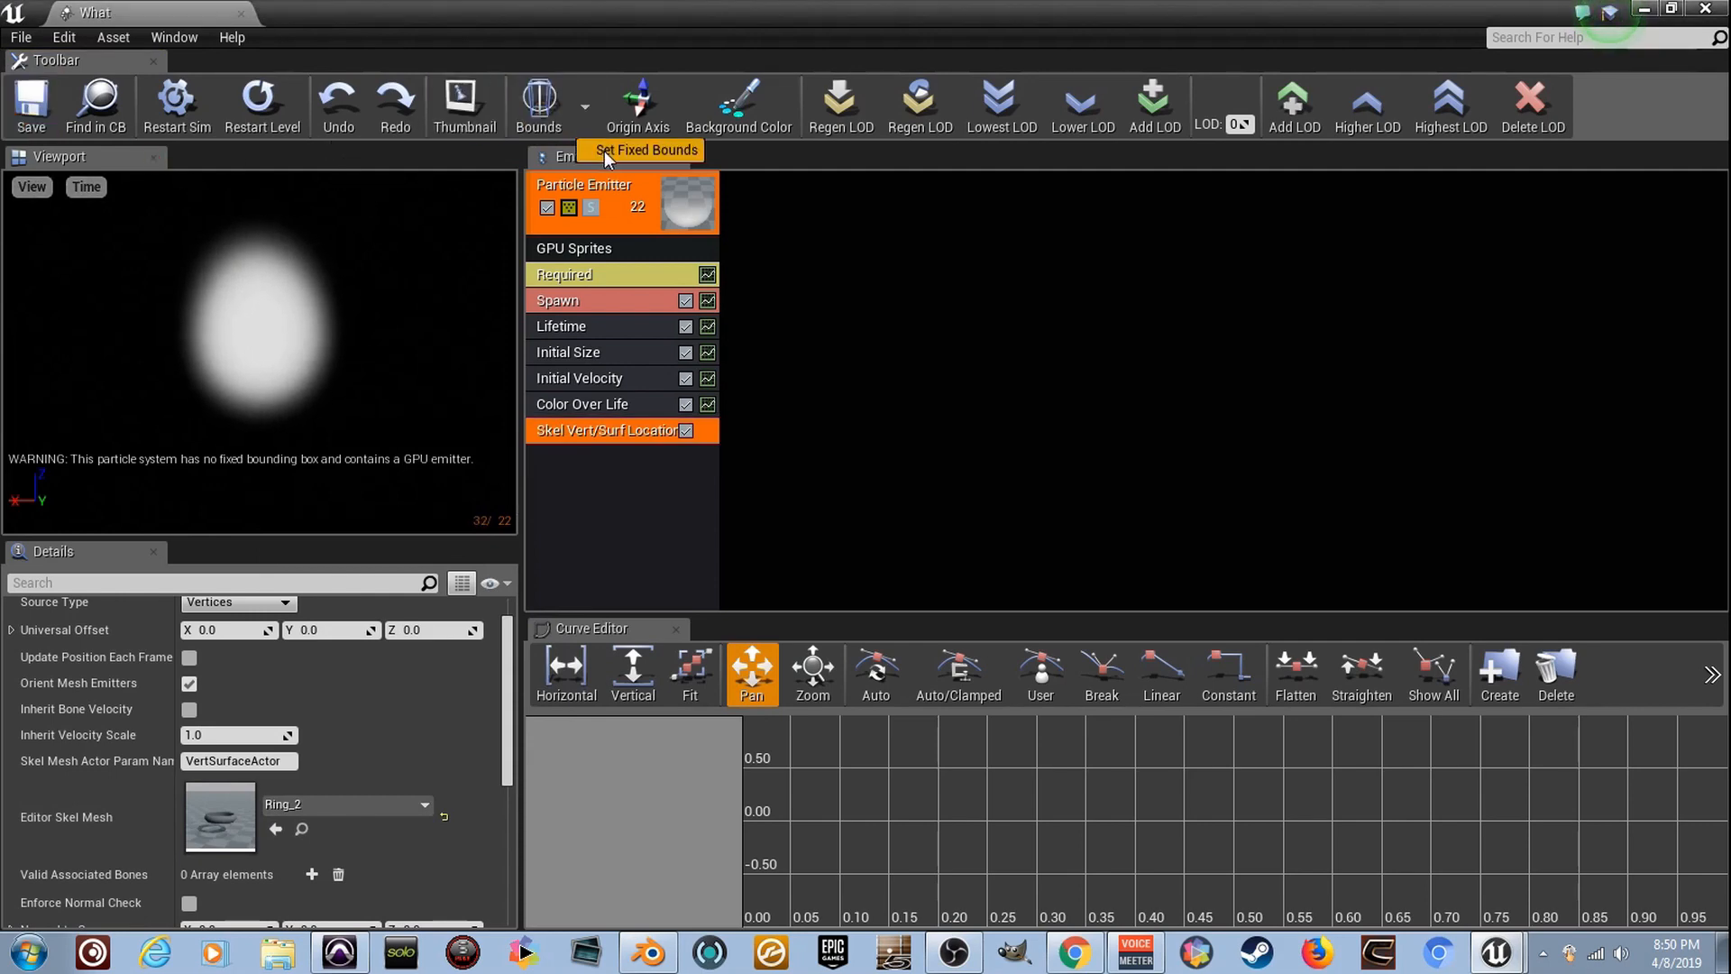
{"action": "left_click", "coordinate": [604, 149]}
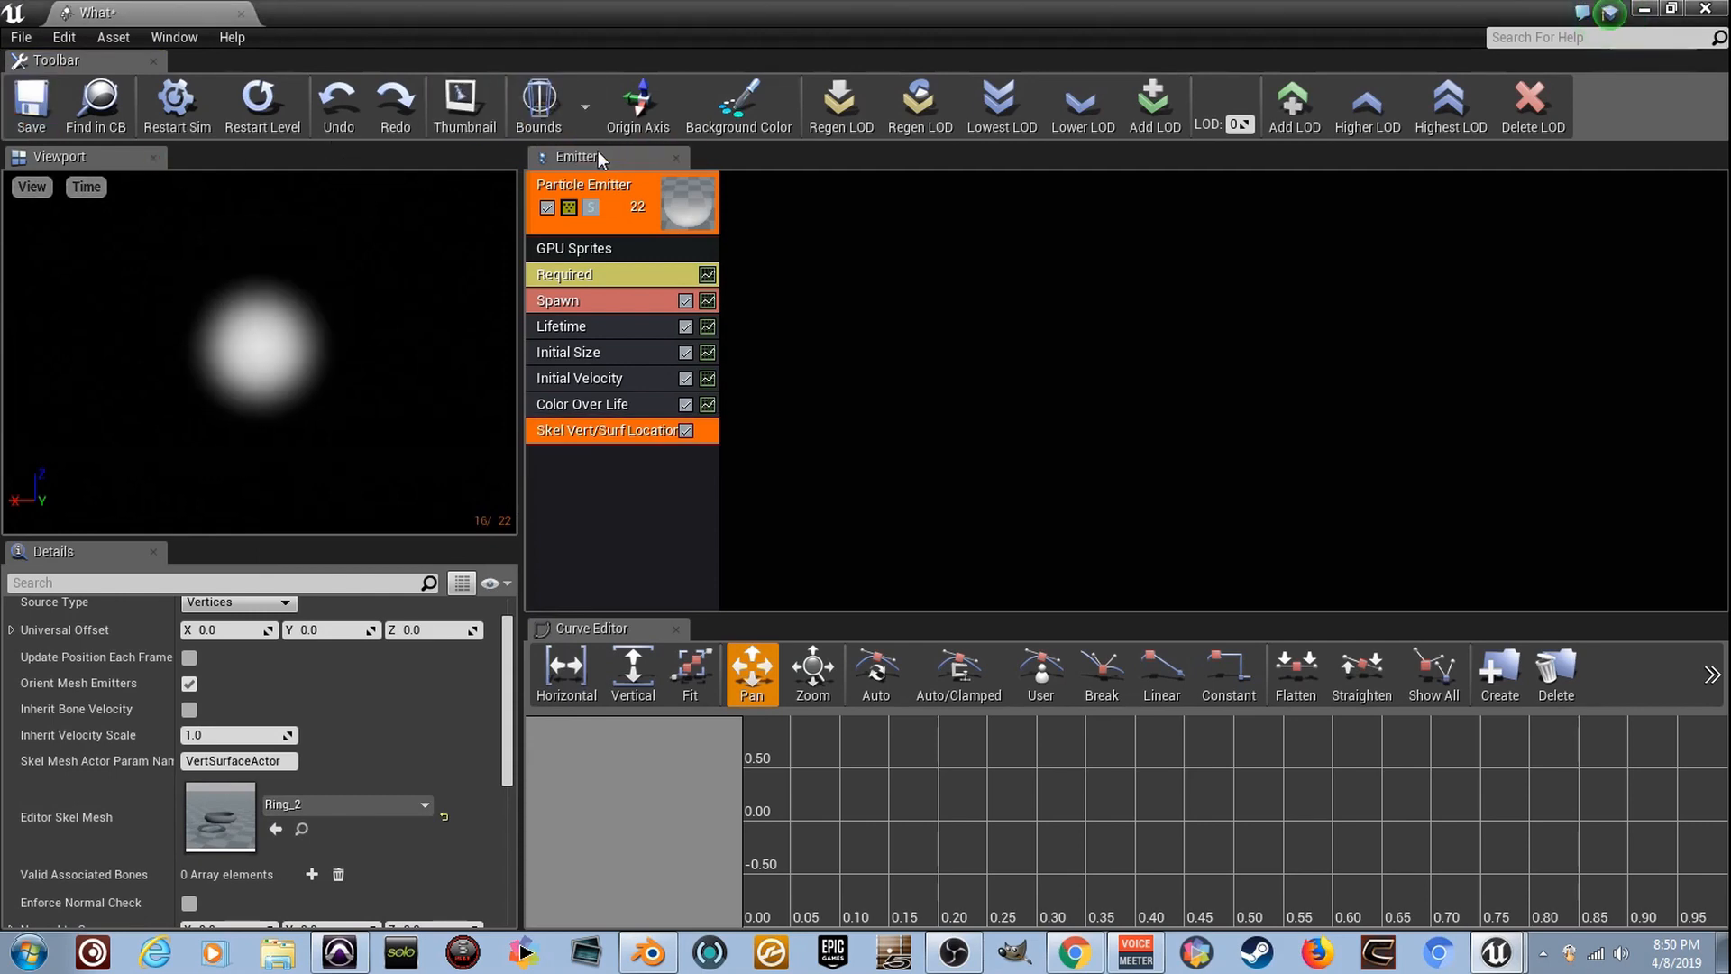
{"action": "left_click", "coordinate": [240, 13]}
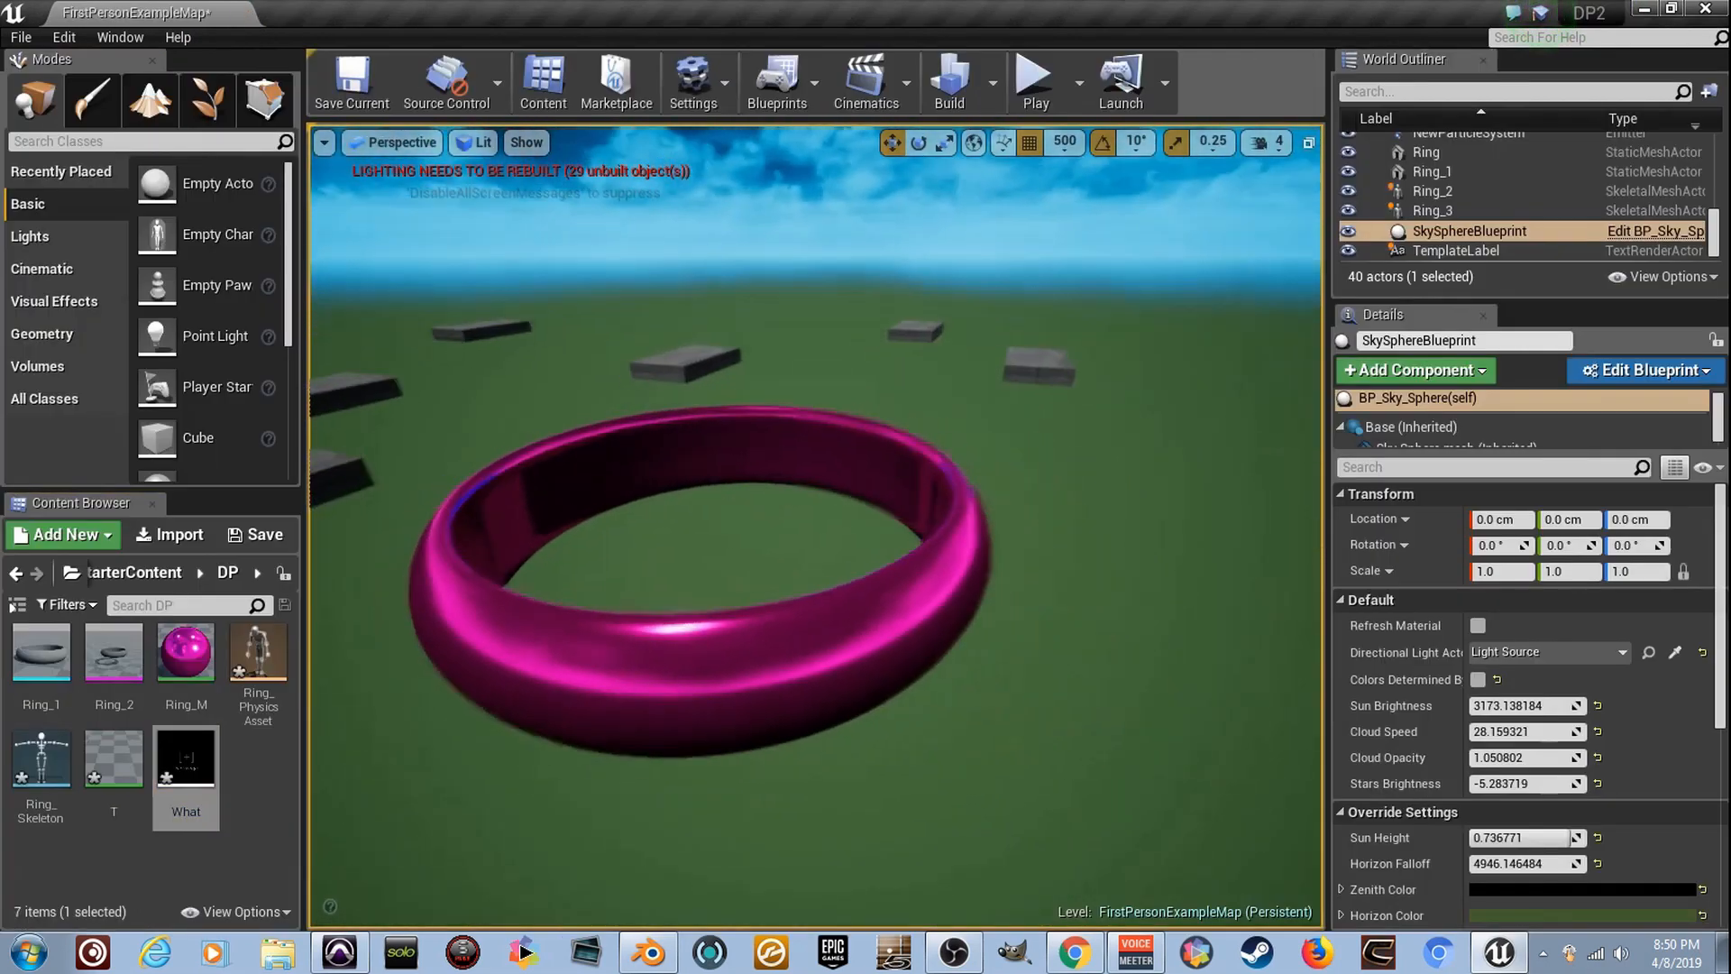
- Place the What particle system in the level behind the pink ring and expose its instance parameter
{"action": "right_click_drag", "start_coordinate": [499, 500], "coordinate": [424, 485]}
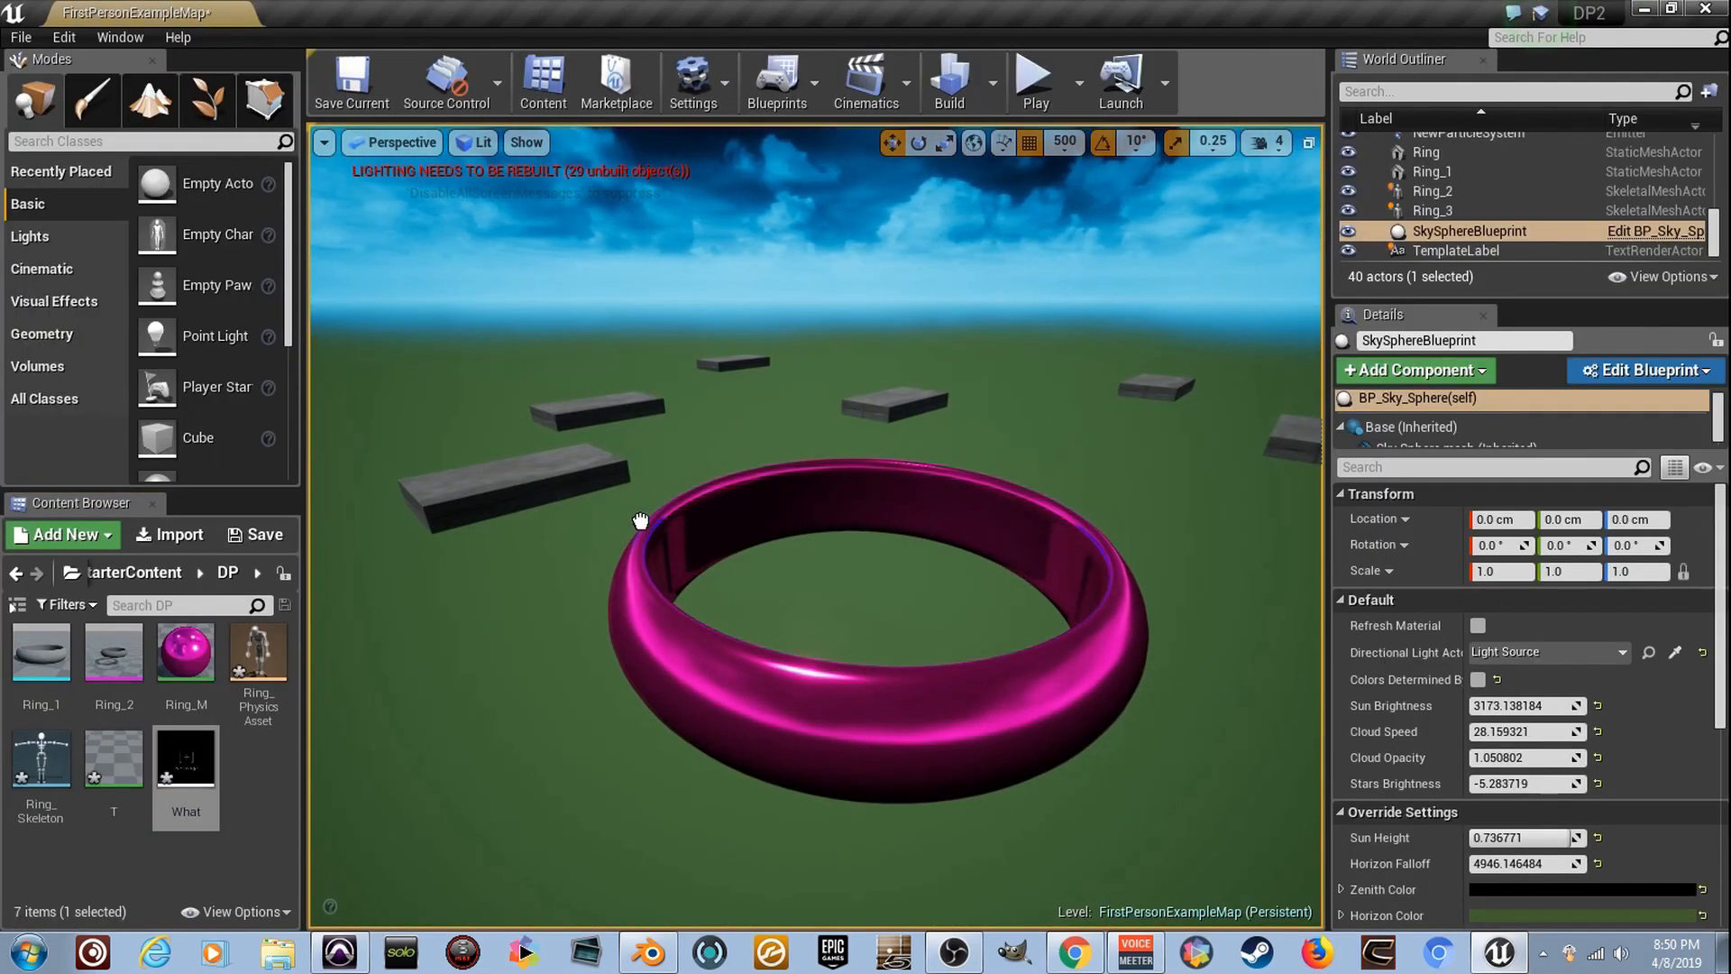
{"action": "left_click_drag", "start_coordinate": [812, 499], "coordinate": [779, 347]}
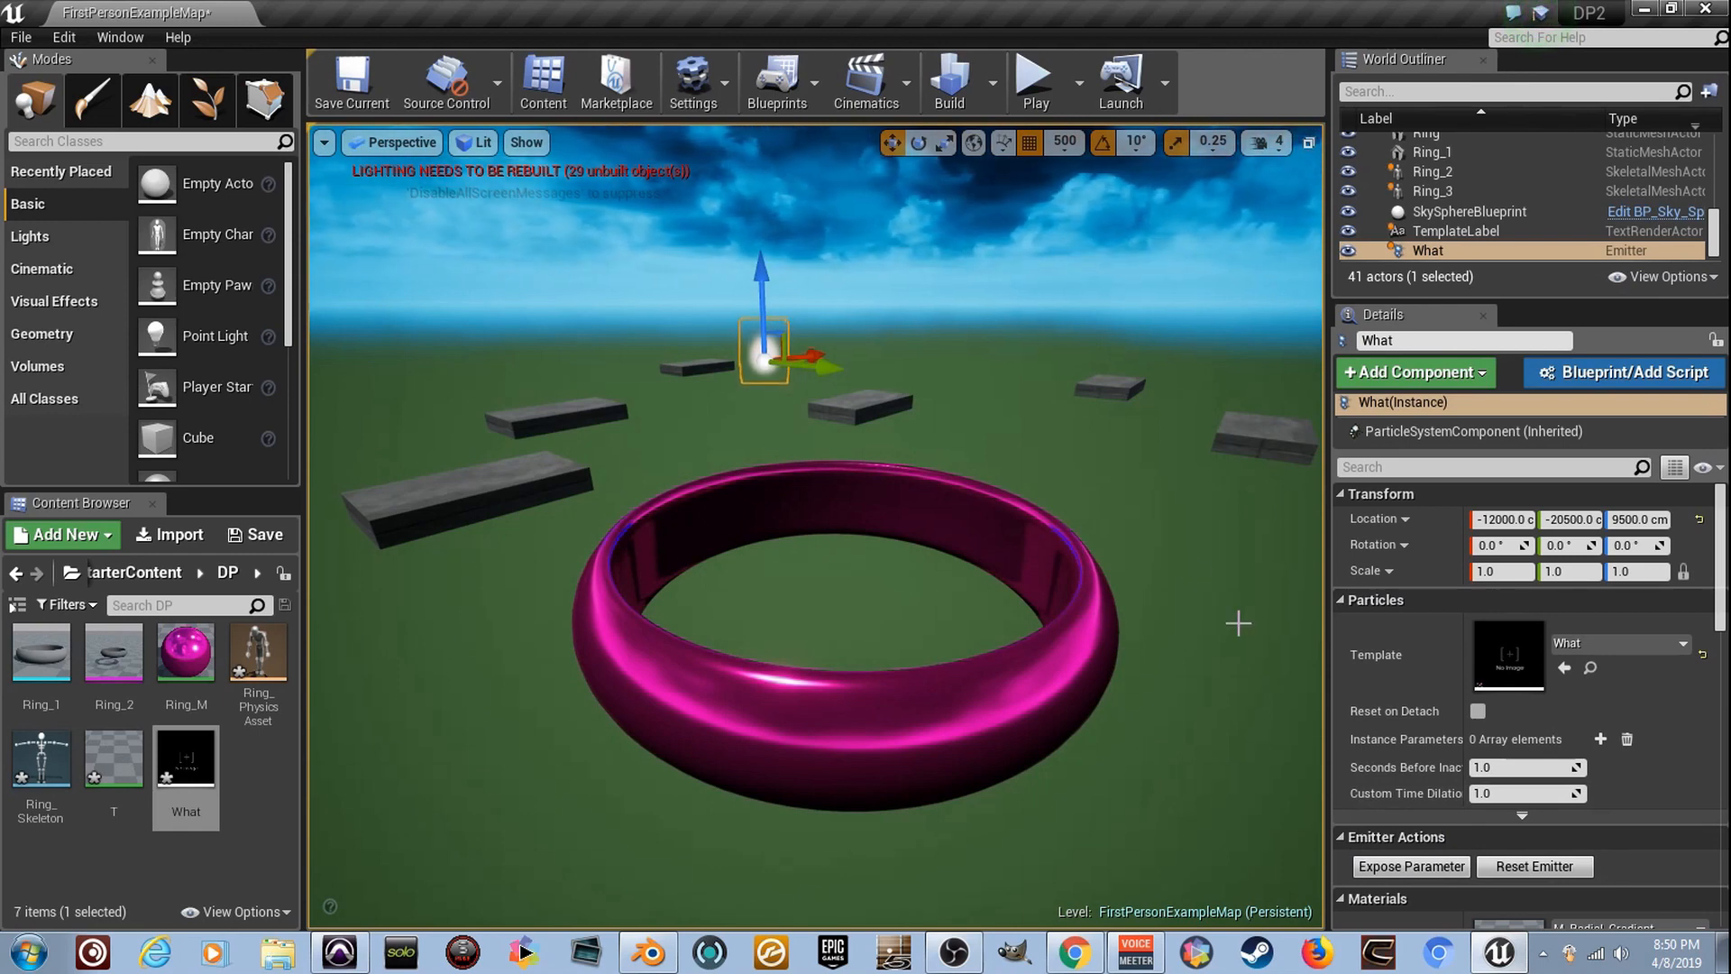
{"action": "scroll", "coordinate": [1466, 851], "scroll_direction": "down", "scroll_amount": 1}
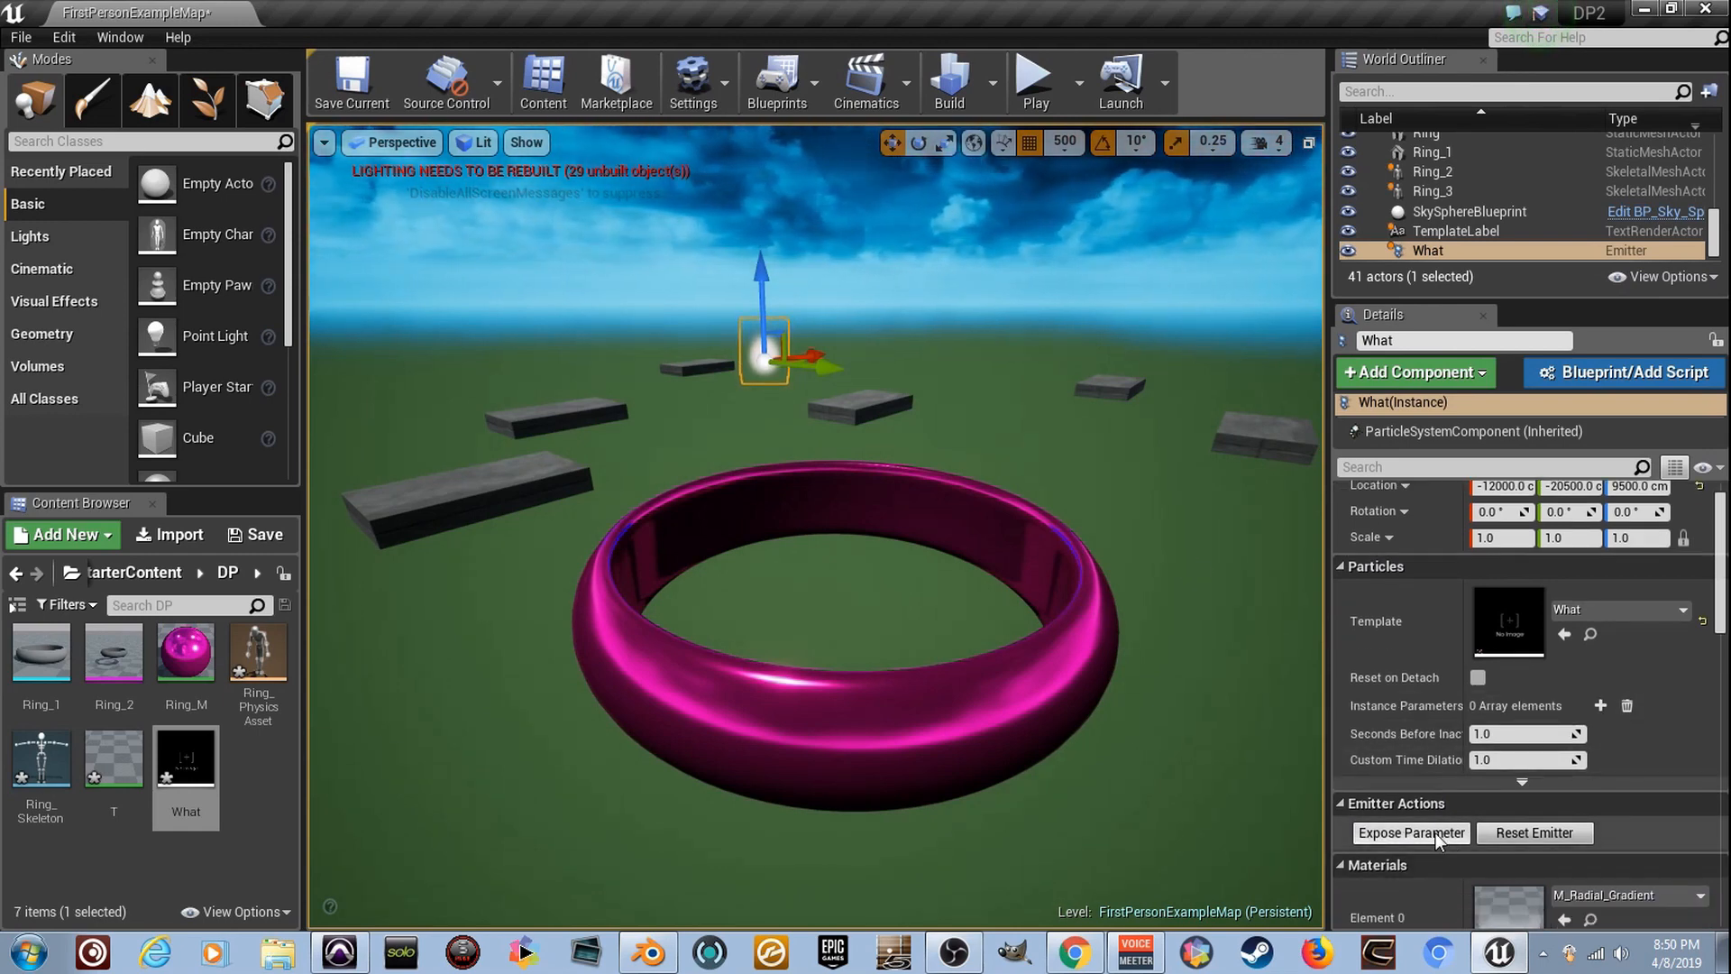
{"action": "left_click", "coordinate": [1435, 831]}
{"action": "scroll", "coordinate": [1406, 726], "scroll_direction": "down", "scroll_amount": 2}
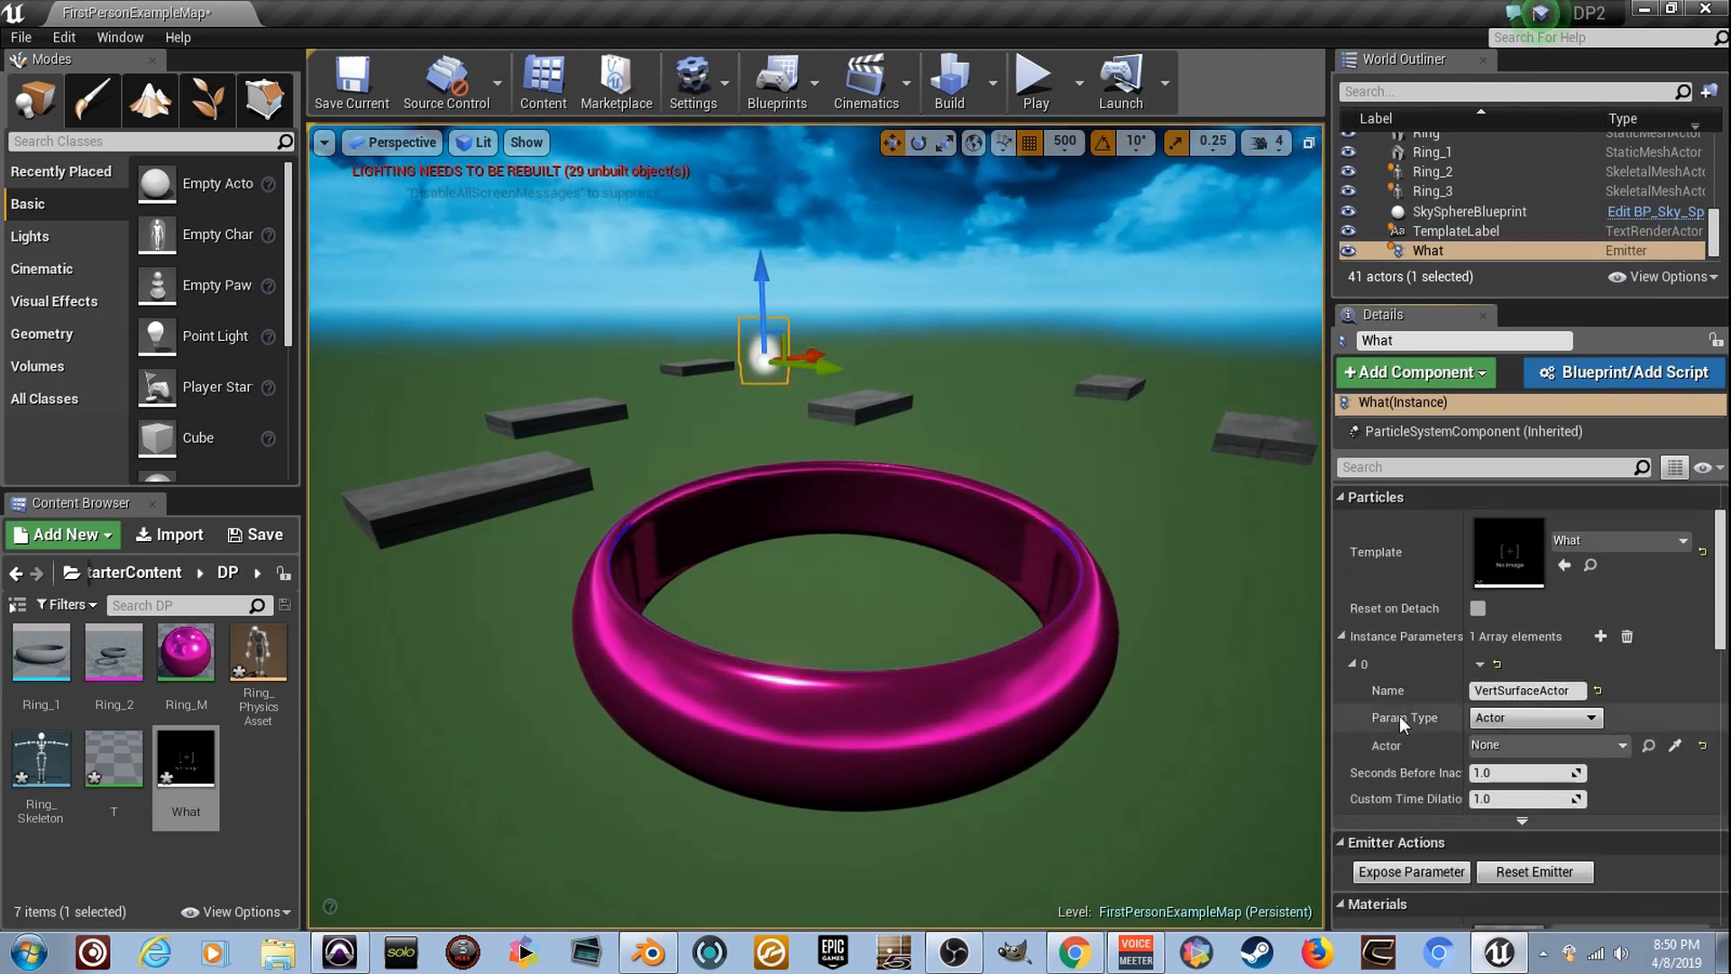
{"action": "left_click", "coordinate": [1342, 637]}
{"action": "left_click", "coordinate": [1344, 638]}
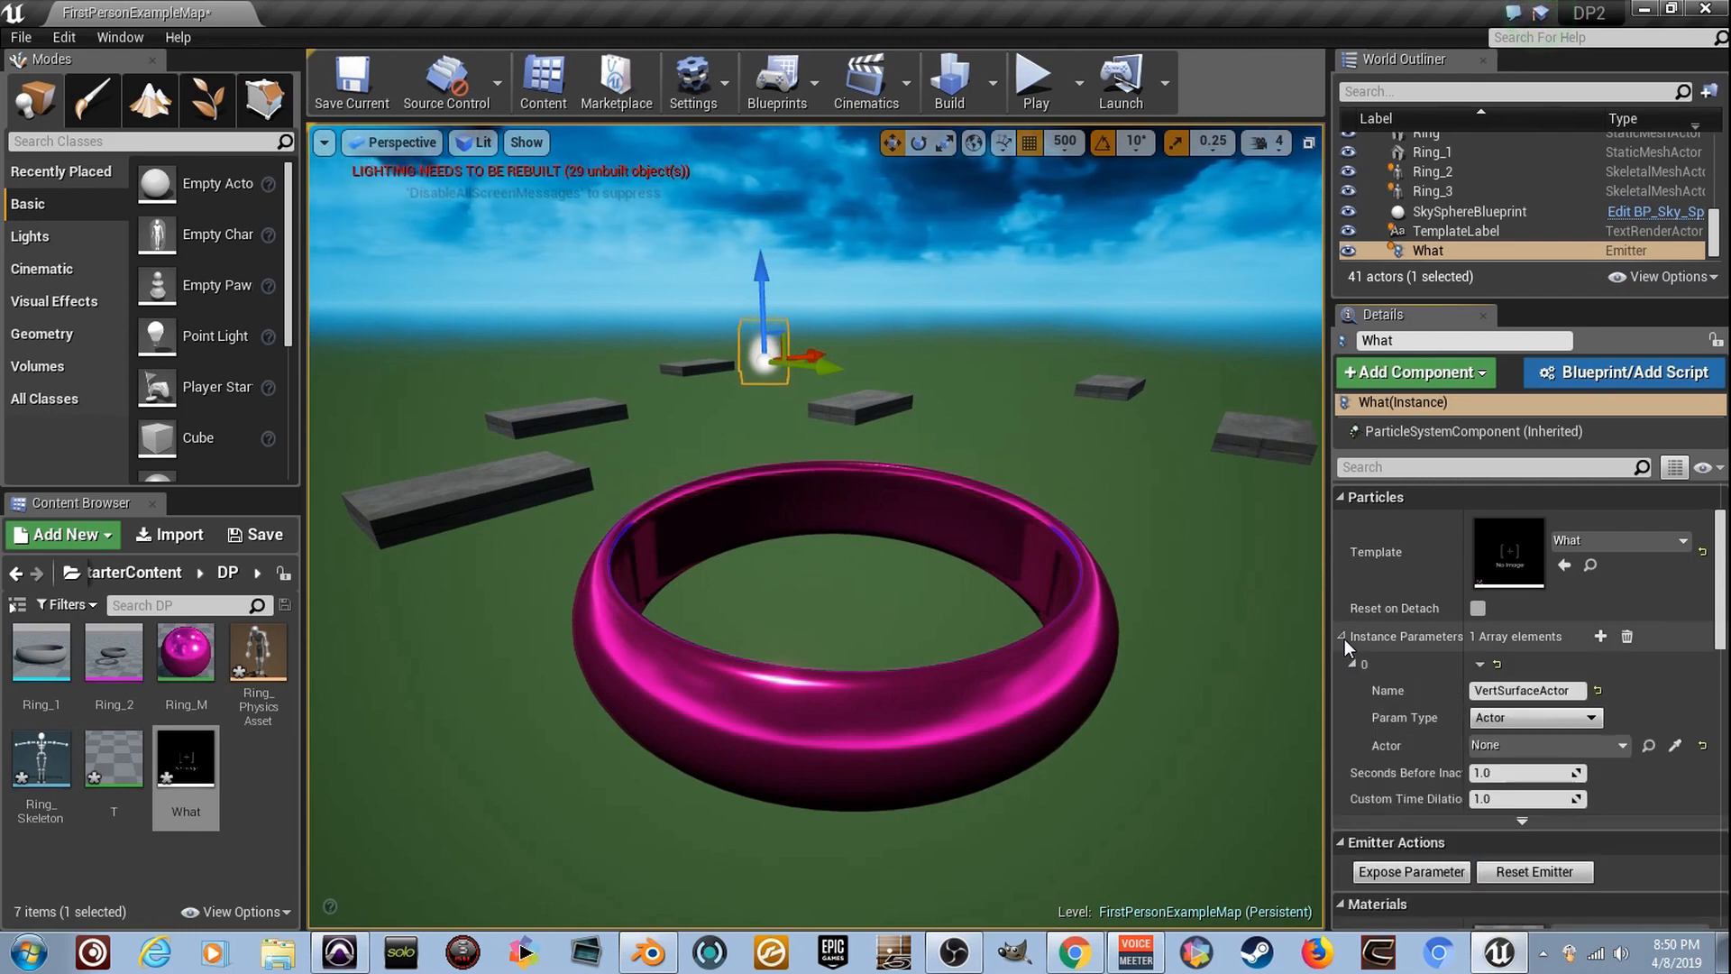
- Try Ring_2 as the actor for the emitter's VertSurfaceActor parameter
{"action": "left_click", "coordinate": [1626, 744]}
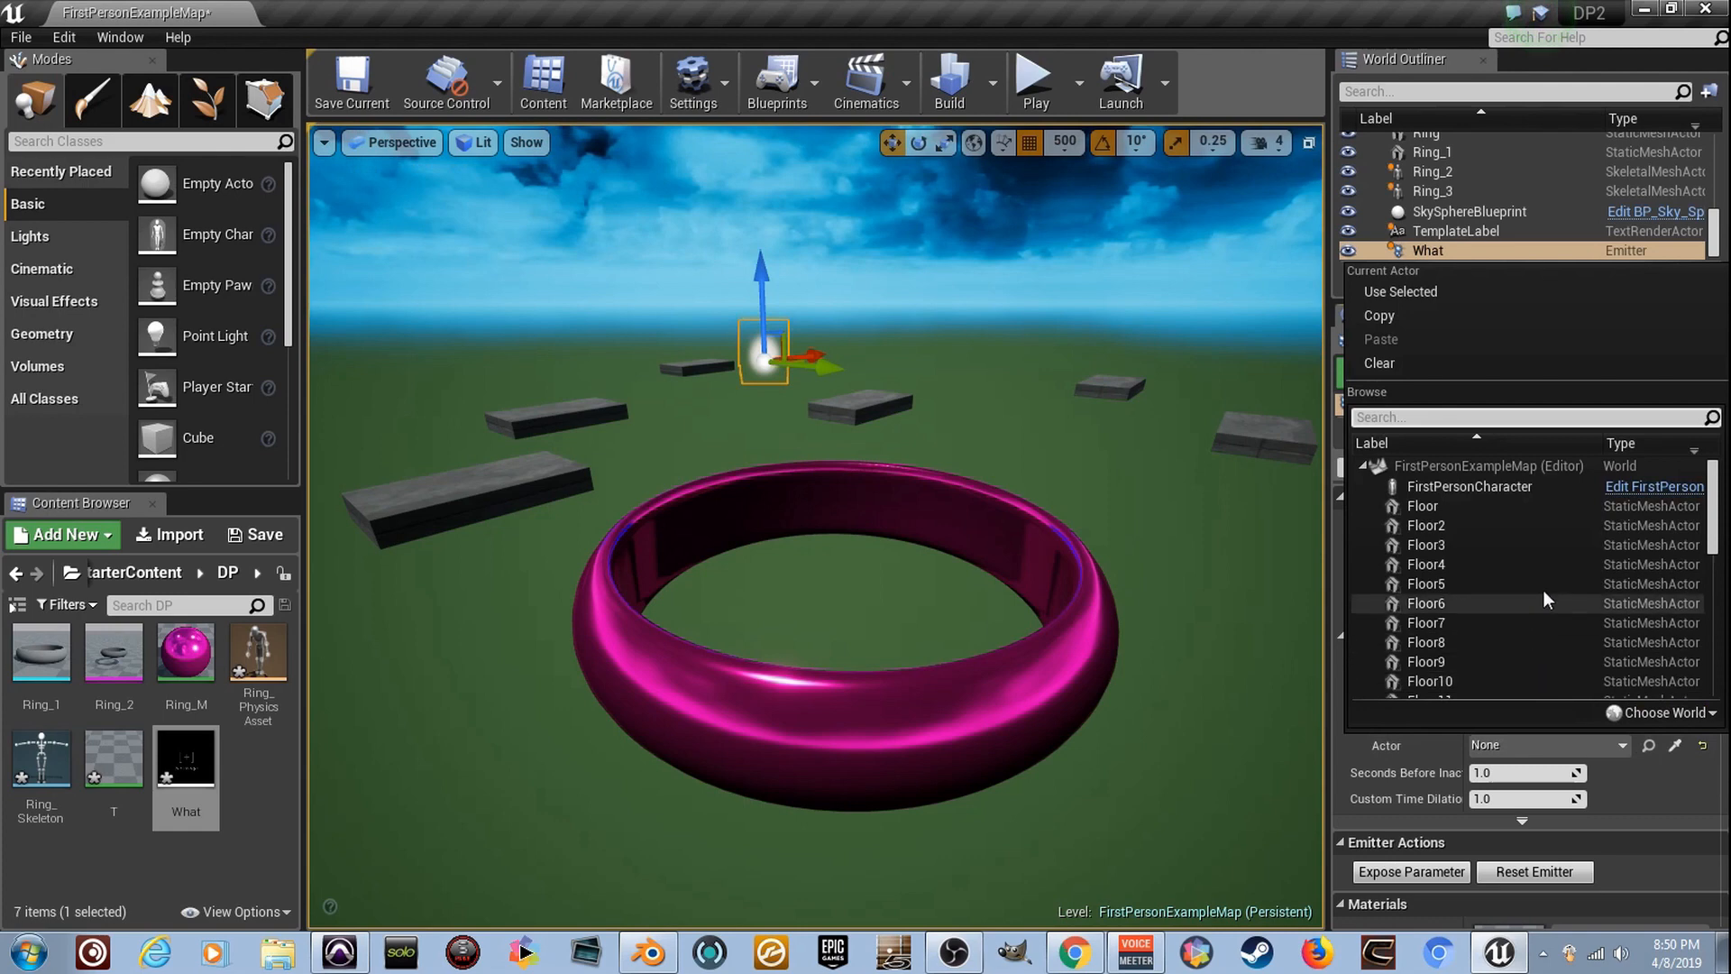
{"action": "scroll", "coordinate": [1541, 595], "scroll_direction": "down", "scroll_amount": 6}
{"action": "scroll", "coordinate": [1544, 584], "scroll_direction": "down", "scroll_amount": 3}
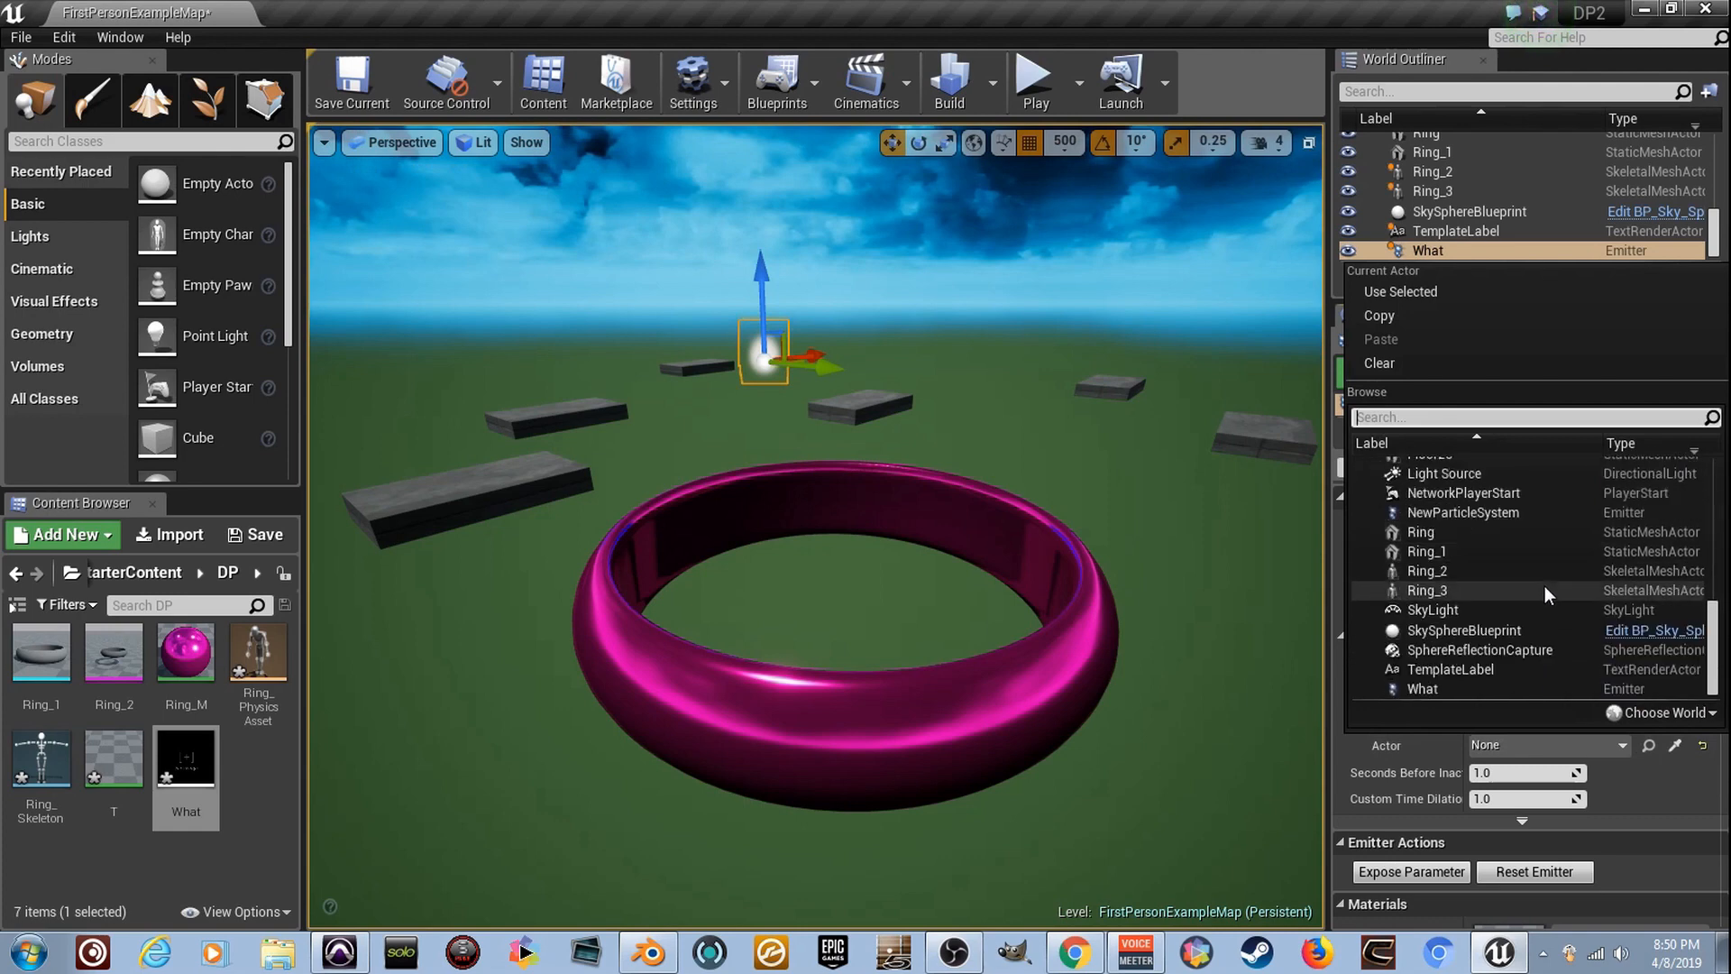
{"action": "left_click", "coordinate": [1561, 577]}
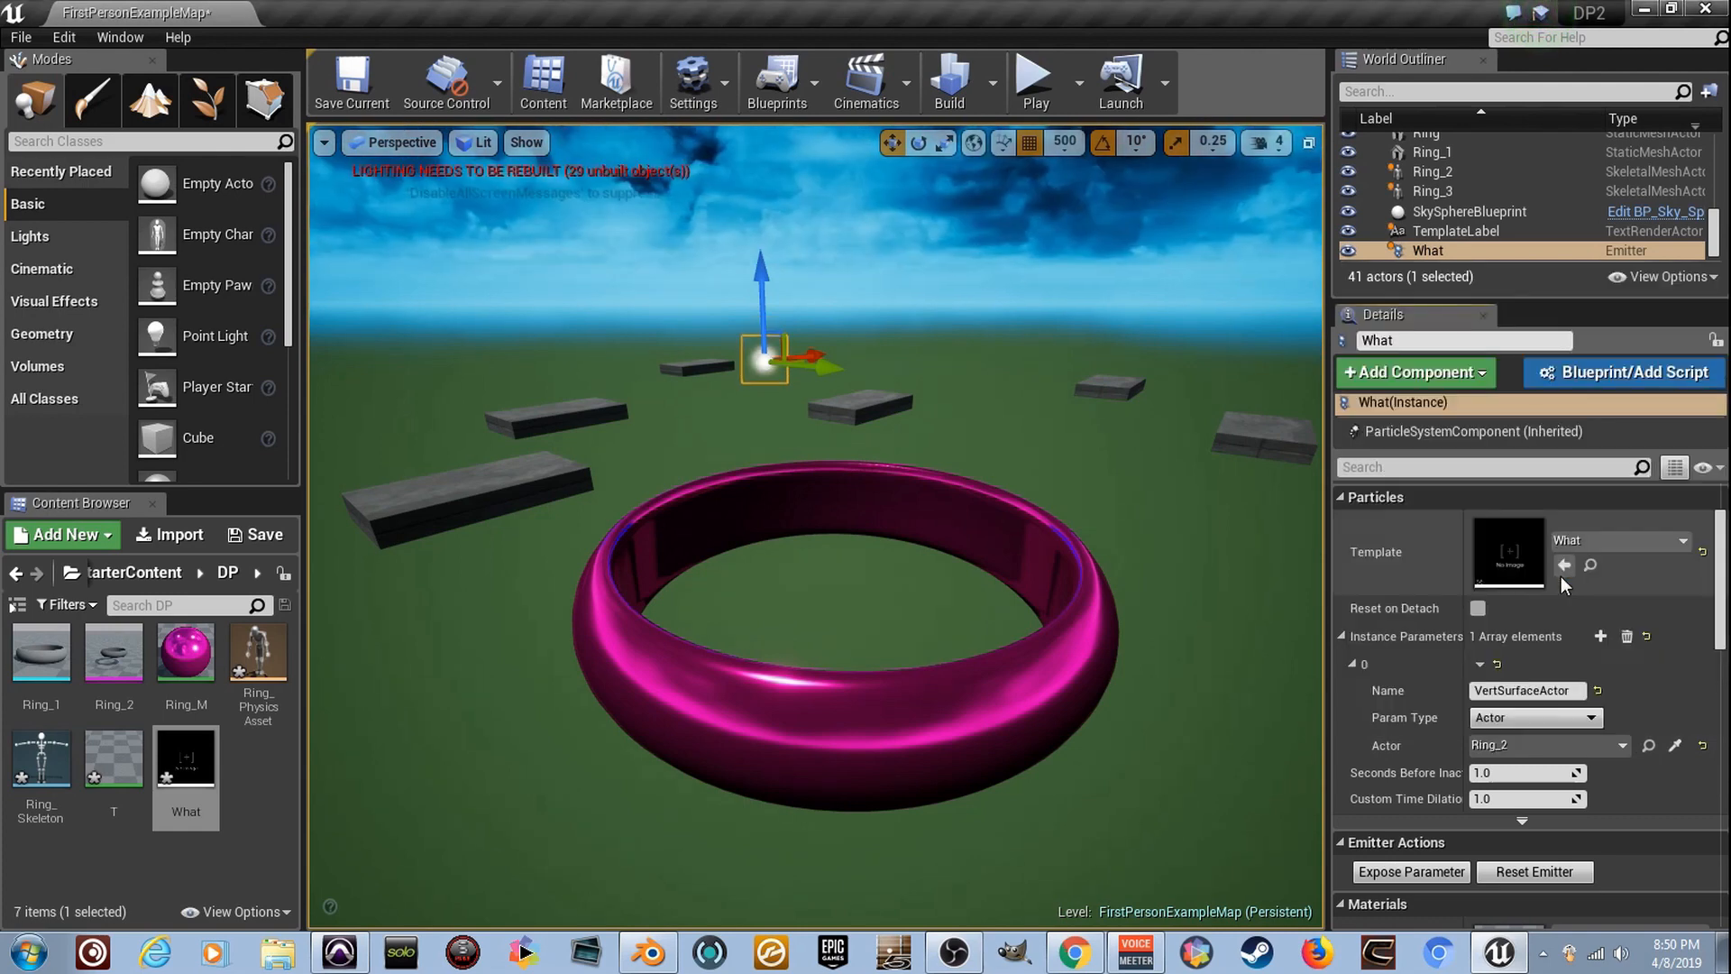
- Set the actor of the emitter's VertSurfaceActor parameter to Ring_3 and check the particles on the ring
{"action": "left_click", "coordinate": [1609, 749]}
{"action": "scroll", "coordinate": [1527, 632], "scroll_direction": "down", "scroll_amount": 9}
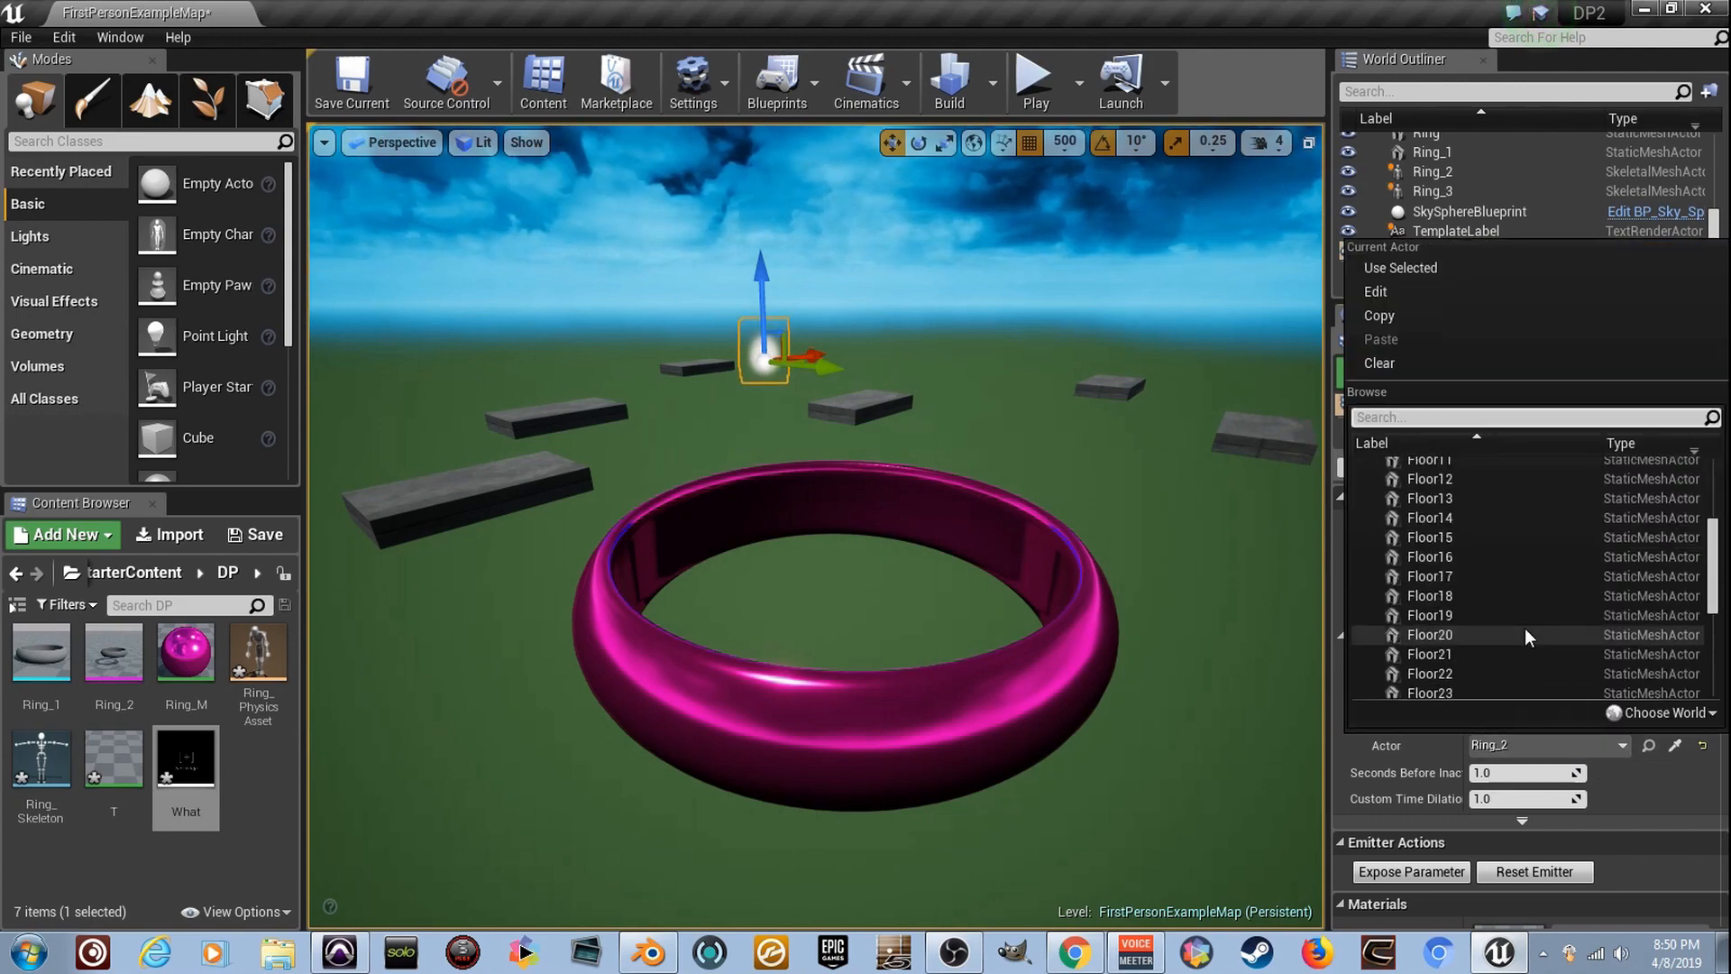
{"action": "left_click", "coordinate": [1521, 592]}
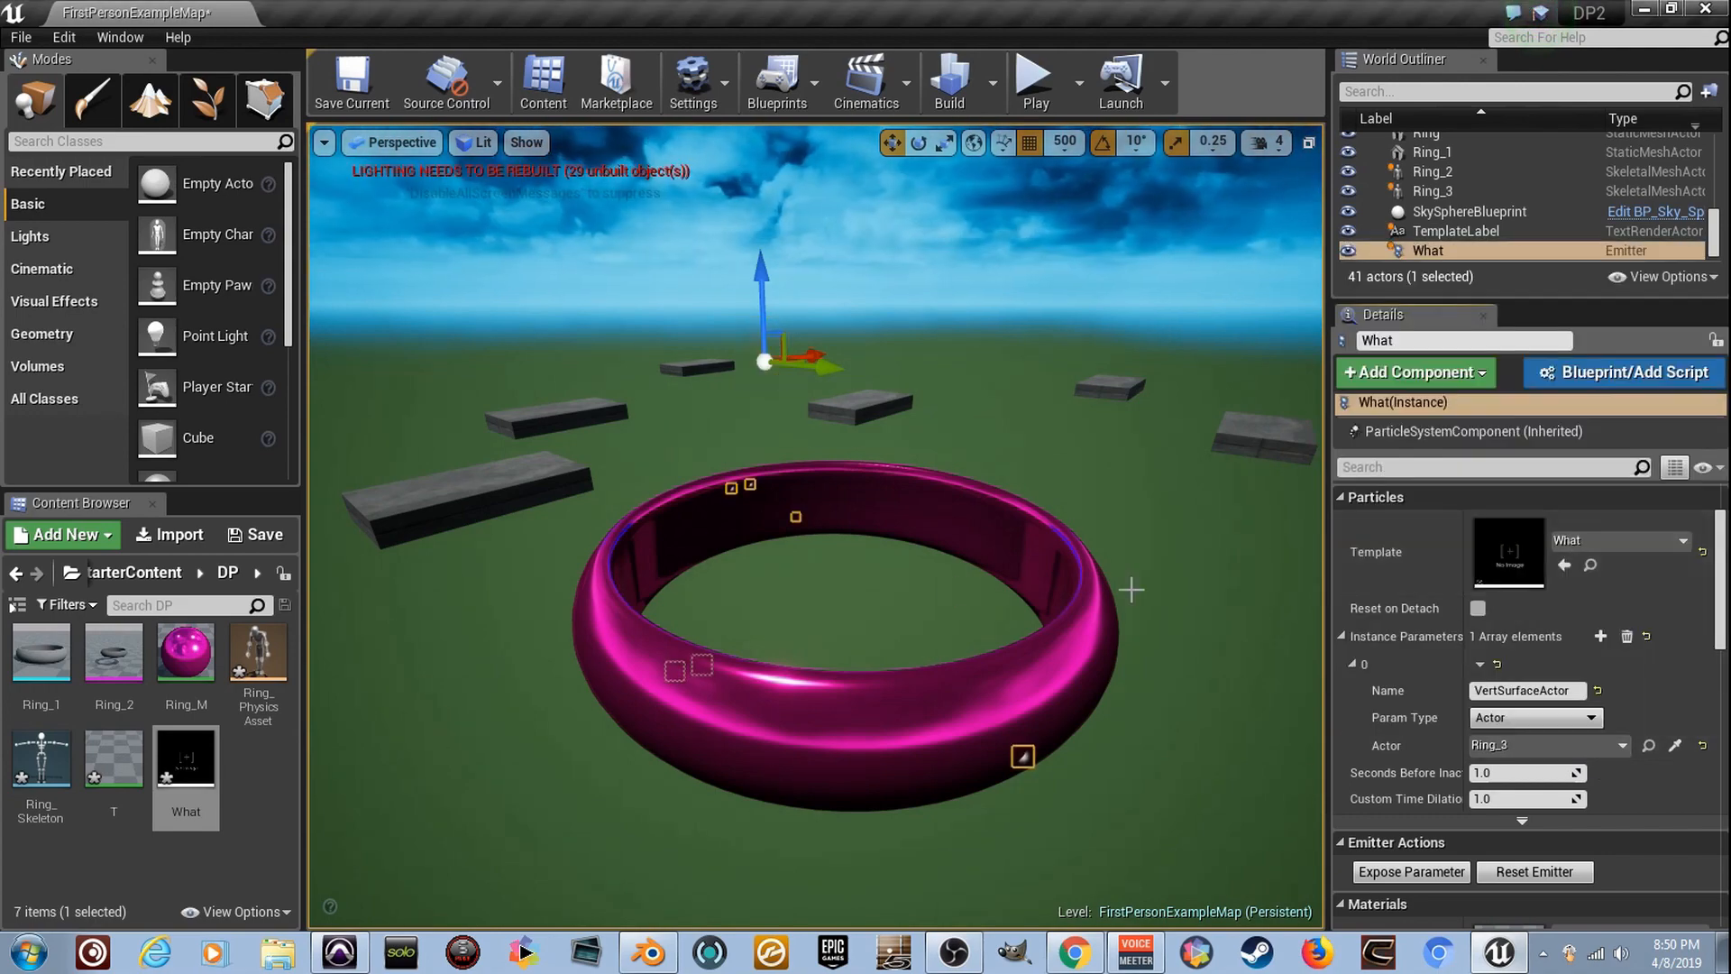
{"action": "scroll", "coordinate": [1007, 487], "scroll_direction": "up", "scroll_amount": 5}
{"action": "mouse_move", "coordinate": [1005, 479]}
{"action": "right_mouse_down"}
{"action": "mouse_move", "coordinate": [956, 478]}
{"action": "mouse_move", "coordinate": [926, 432]}
{"action": "mouse_move", "coordinate": [1005, 427]}
{"action": "mouse_move", "coordinate": [1001, 479]}
{"action": "right_mouse_up"}
{"action": "key", "text": "s"}
{"action": "key", "text": "a"}
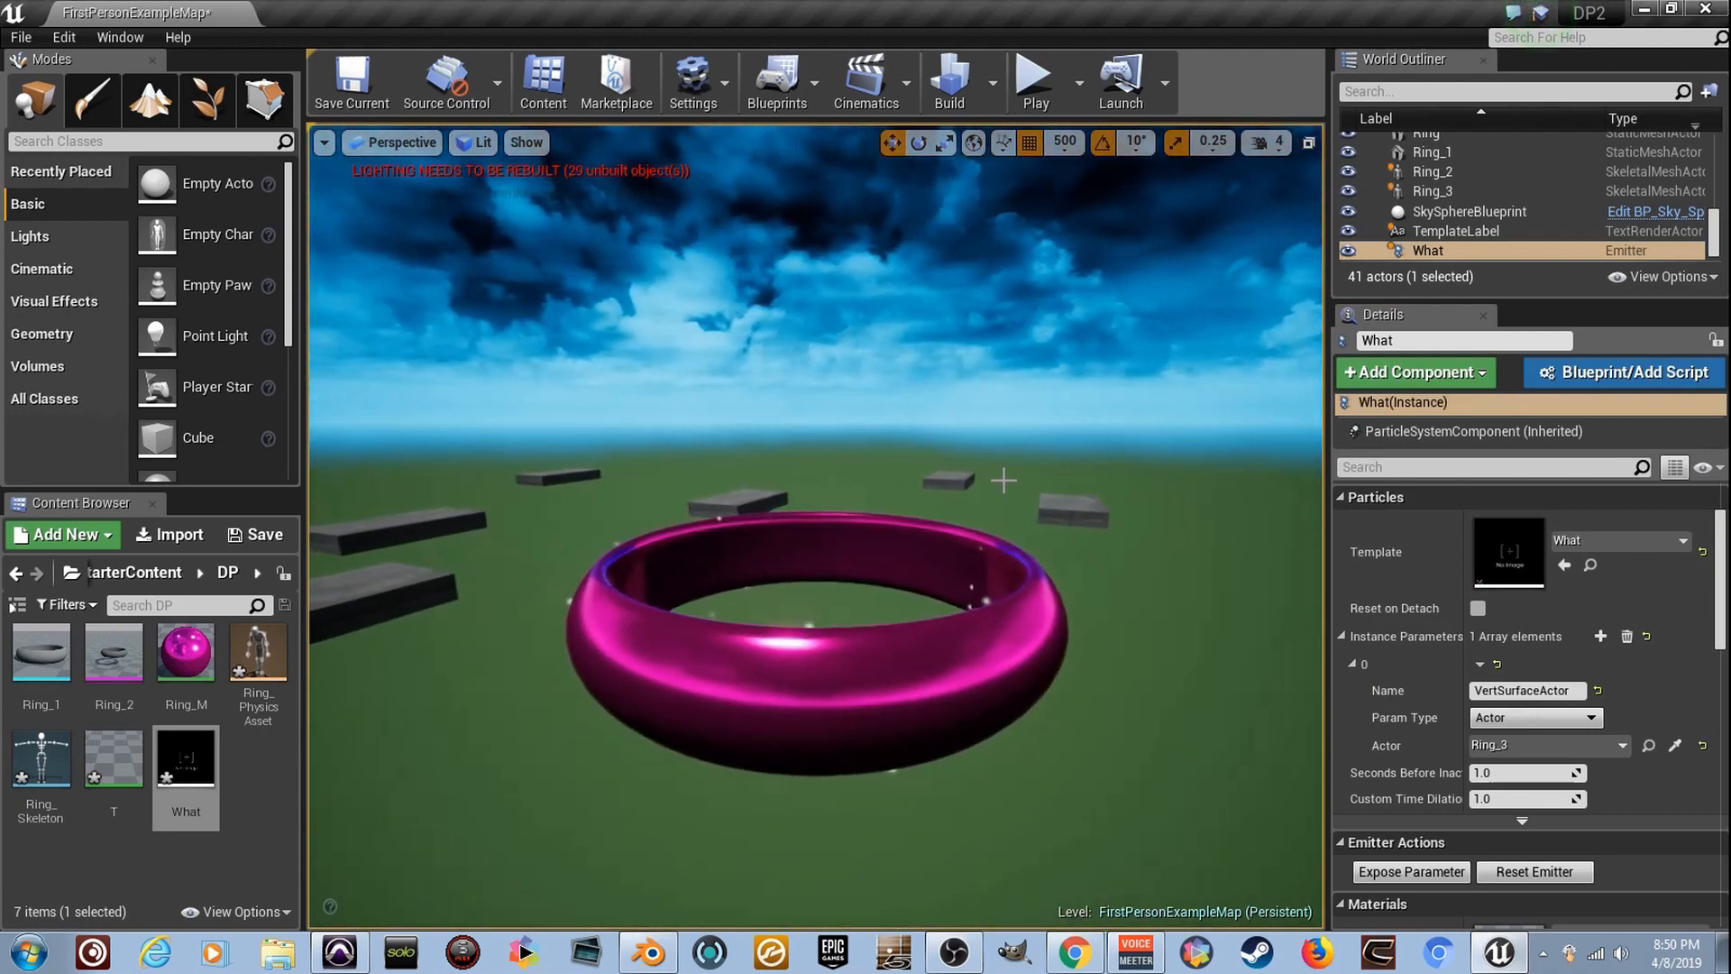
- Open the What particle system and set the Spawn module's constant rate to 1500
{"action": "double_click", "coordinate": [187, 764]}
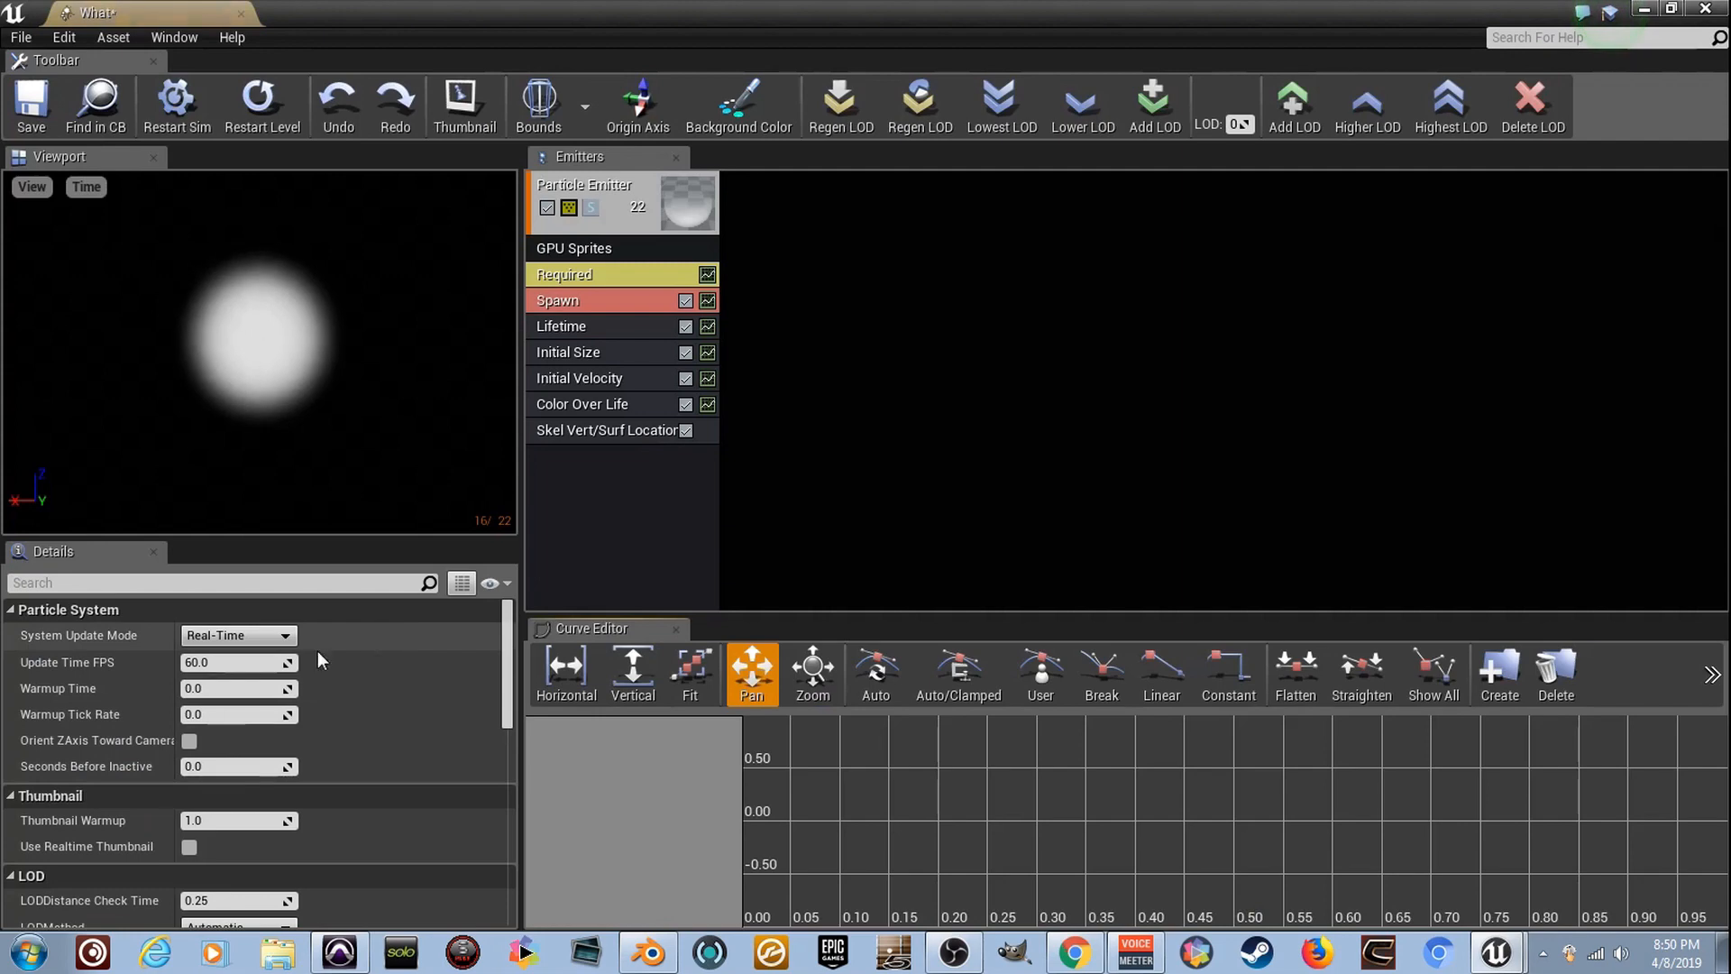
{"action": "left_click", "coordinate": [595, 300]}
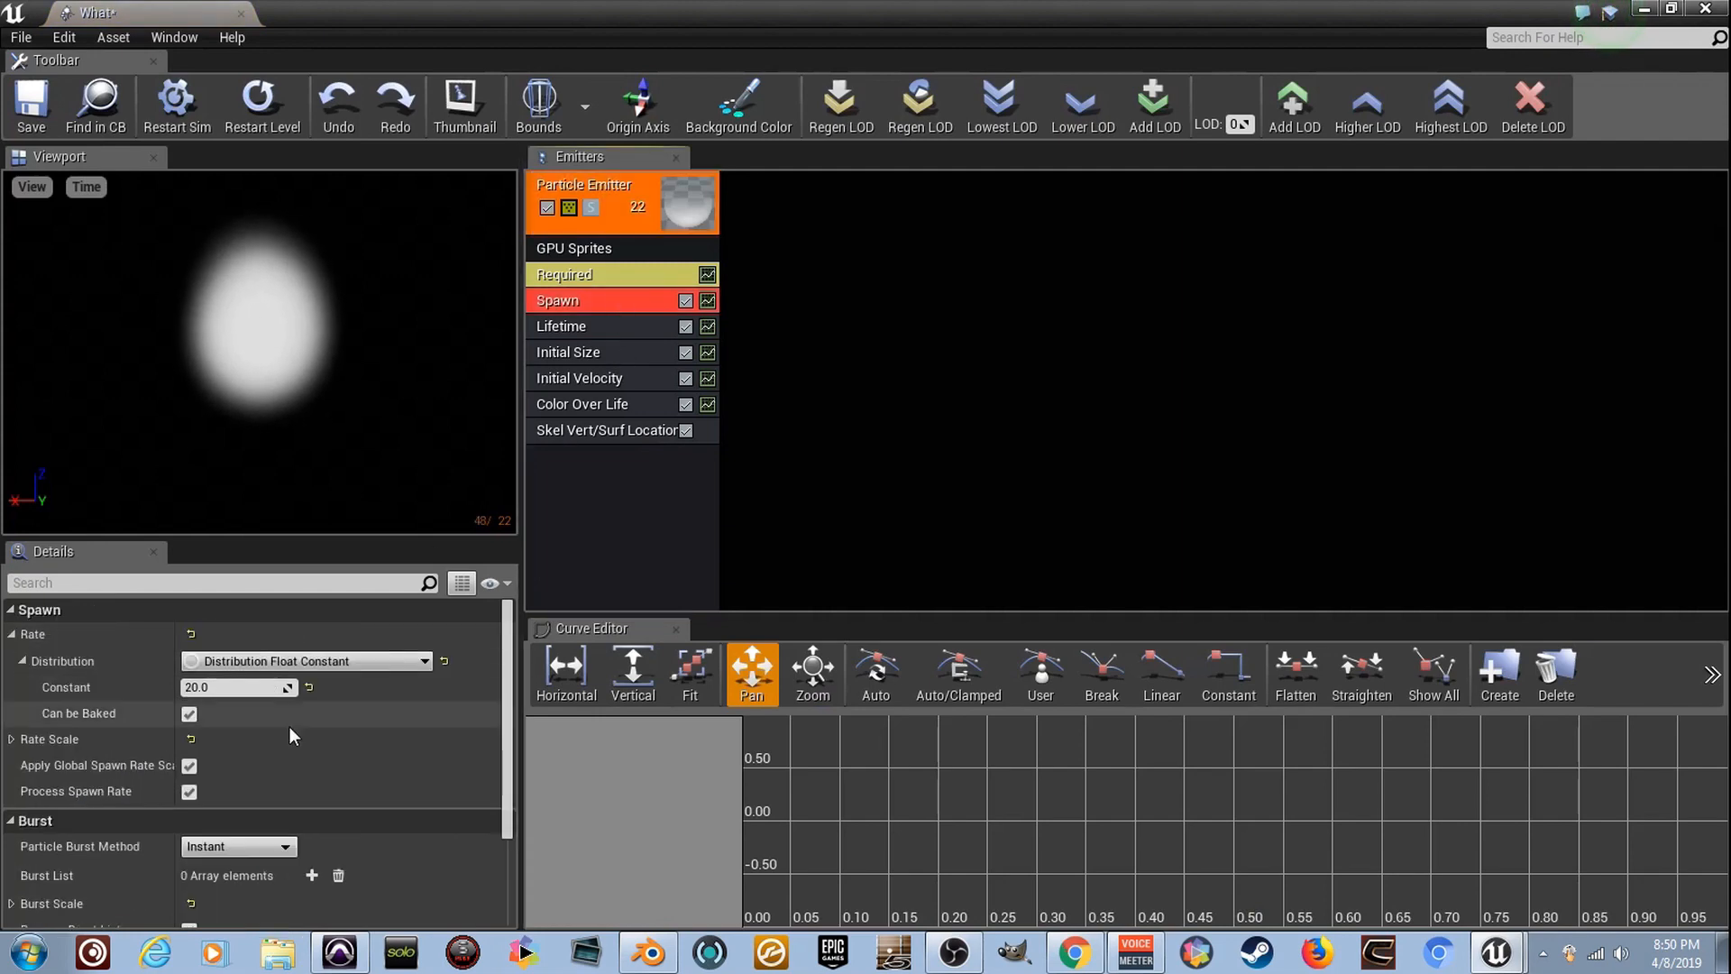
{"action": "left_click", "coordinate": [12, 635]}
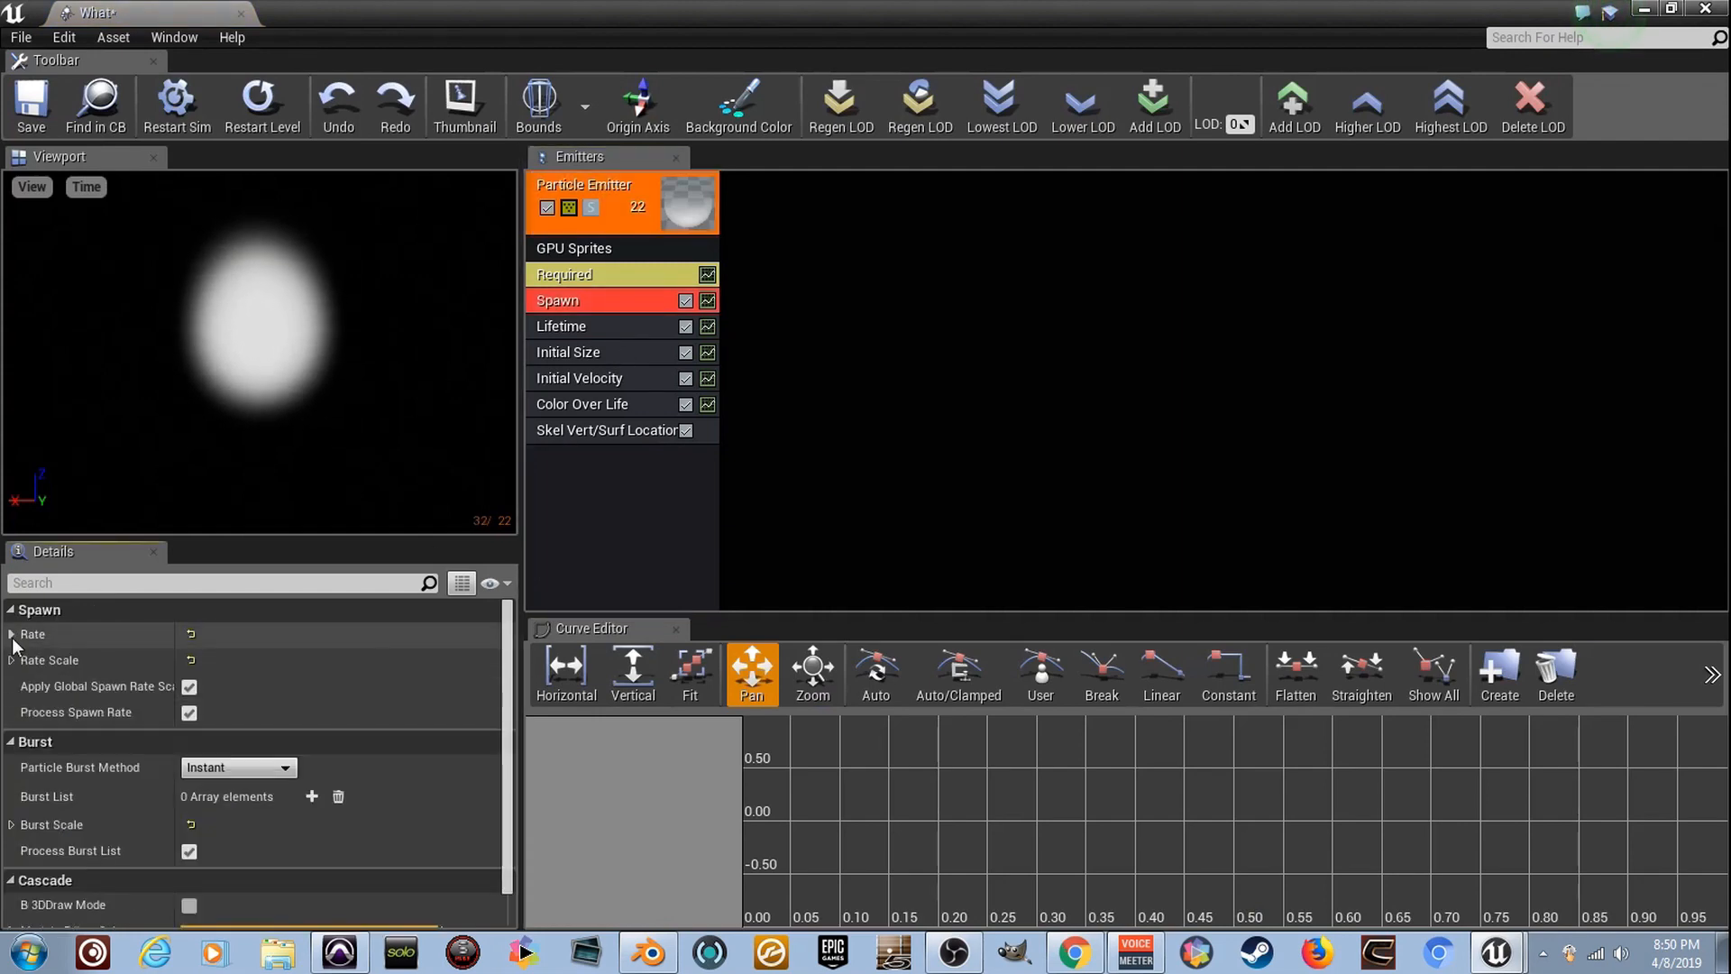
{"action": "left_click", "coordinate": [11, 634]}
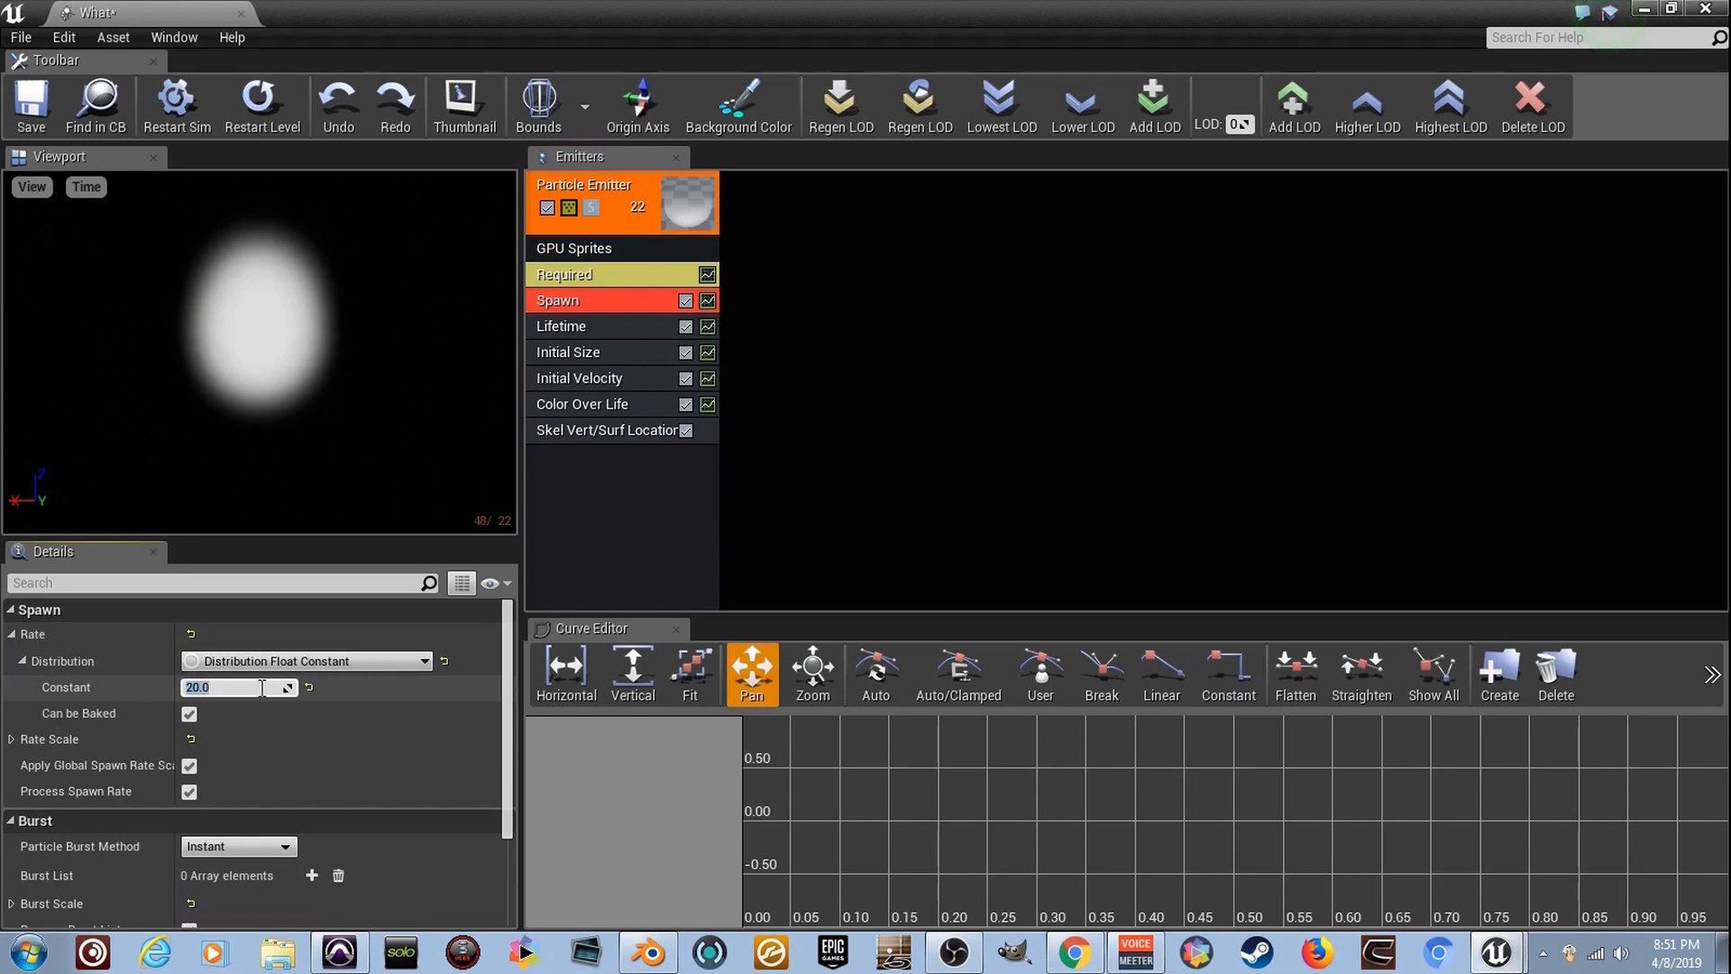
{"action": "key", "text": "Return"}
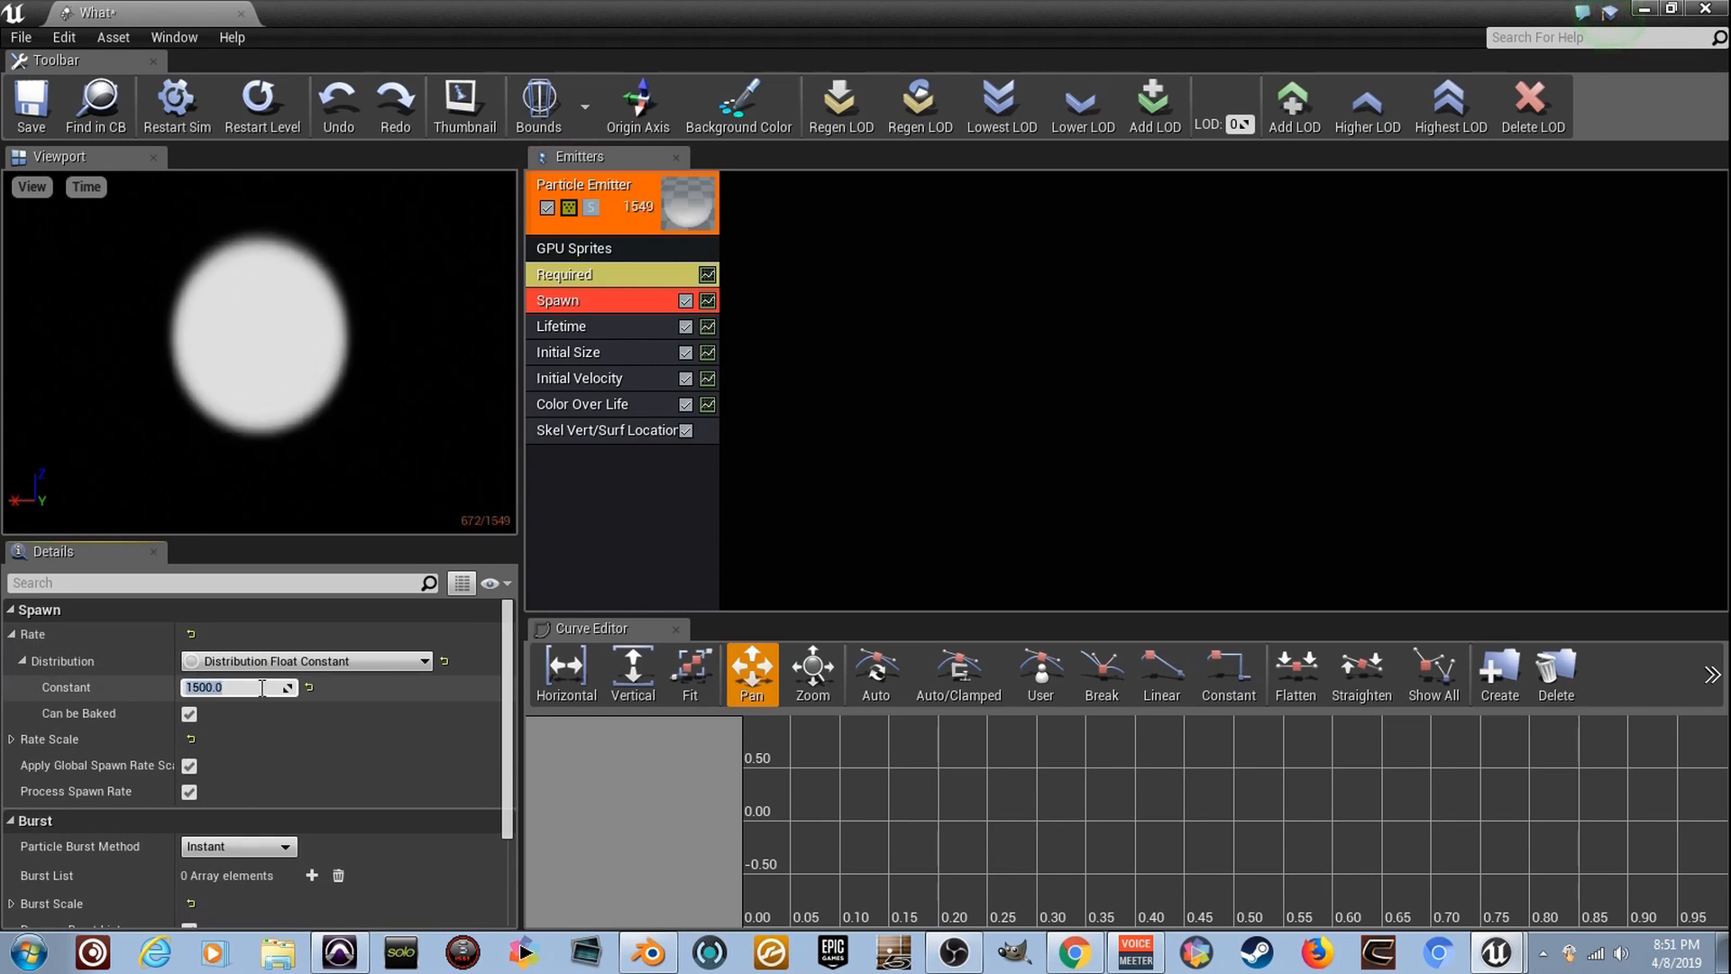
- Set the Out Val color of point 0 in Color Over Life to red, restart the simulation and close the particle editor
{"action": "left_click", "coordinate": [620, 408]}
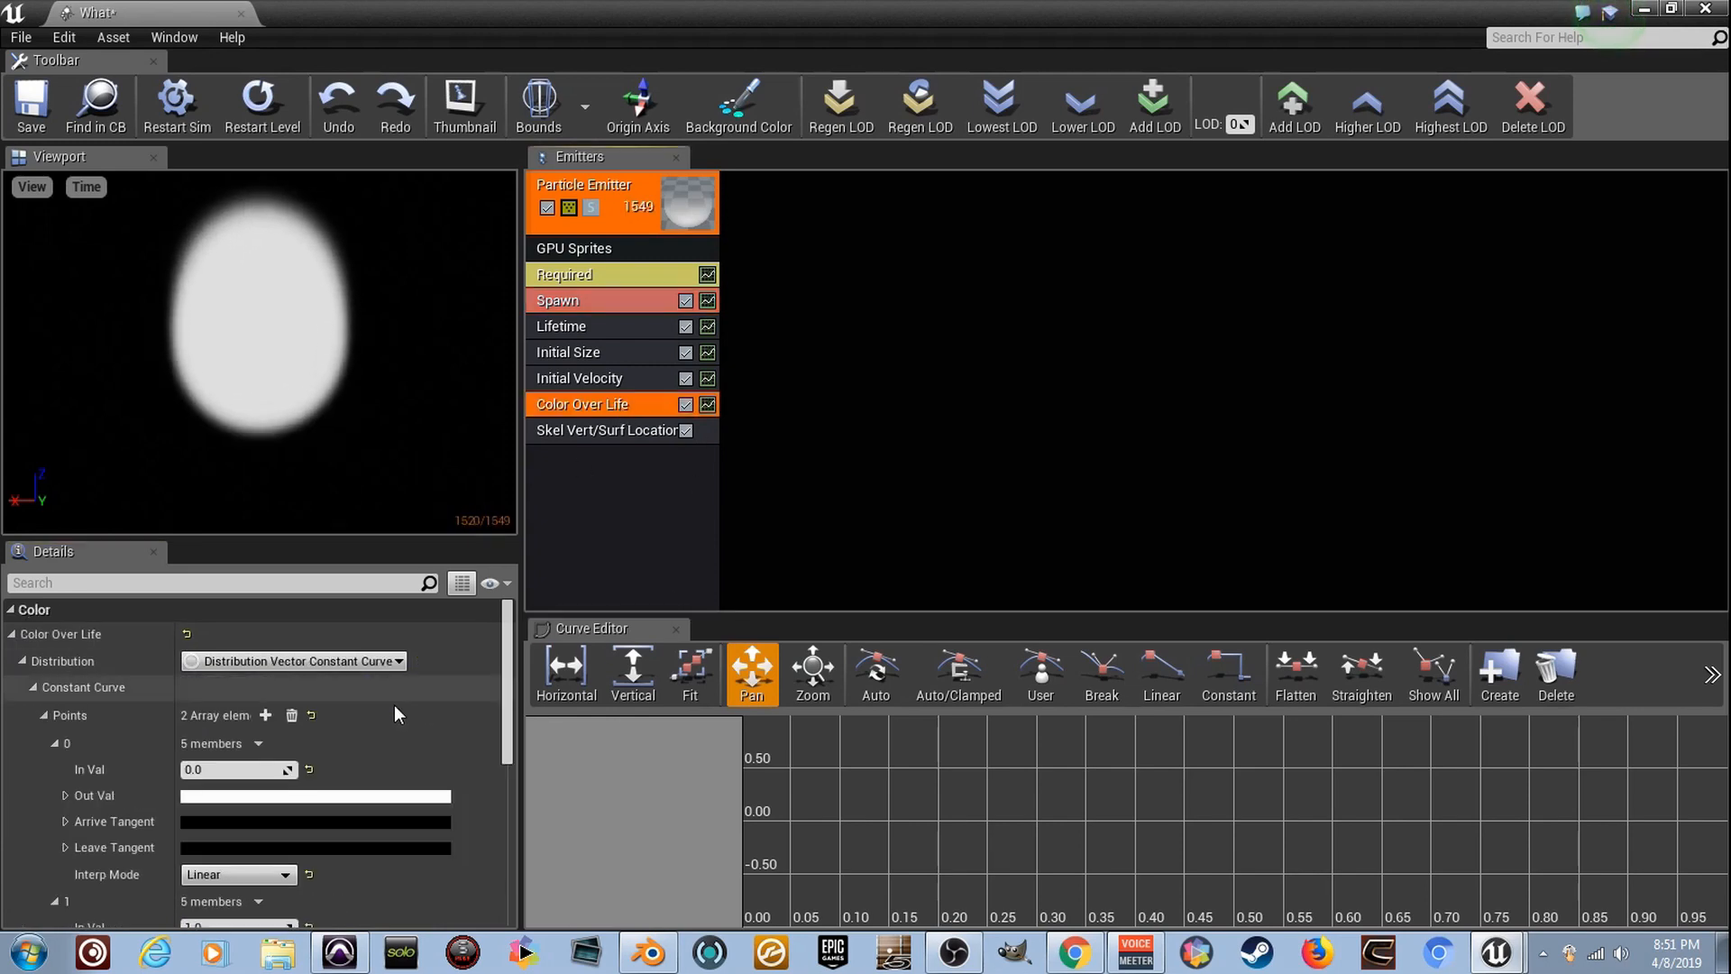
{"action": "left_click", "coordinate": [22, 635]}
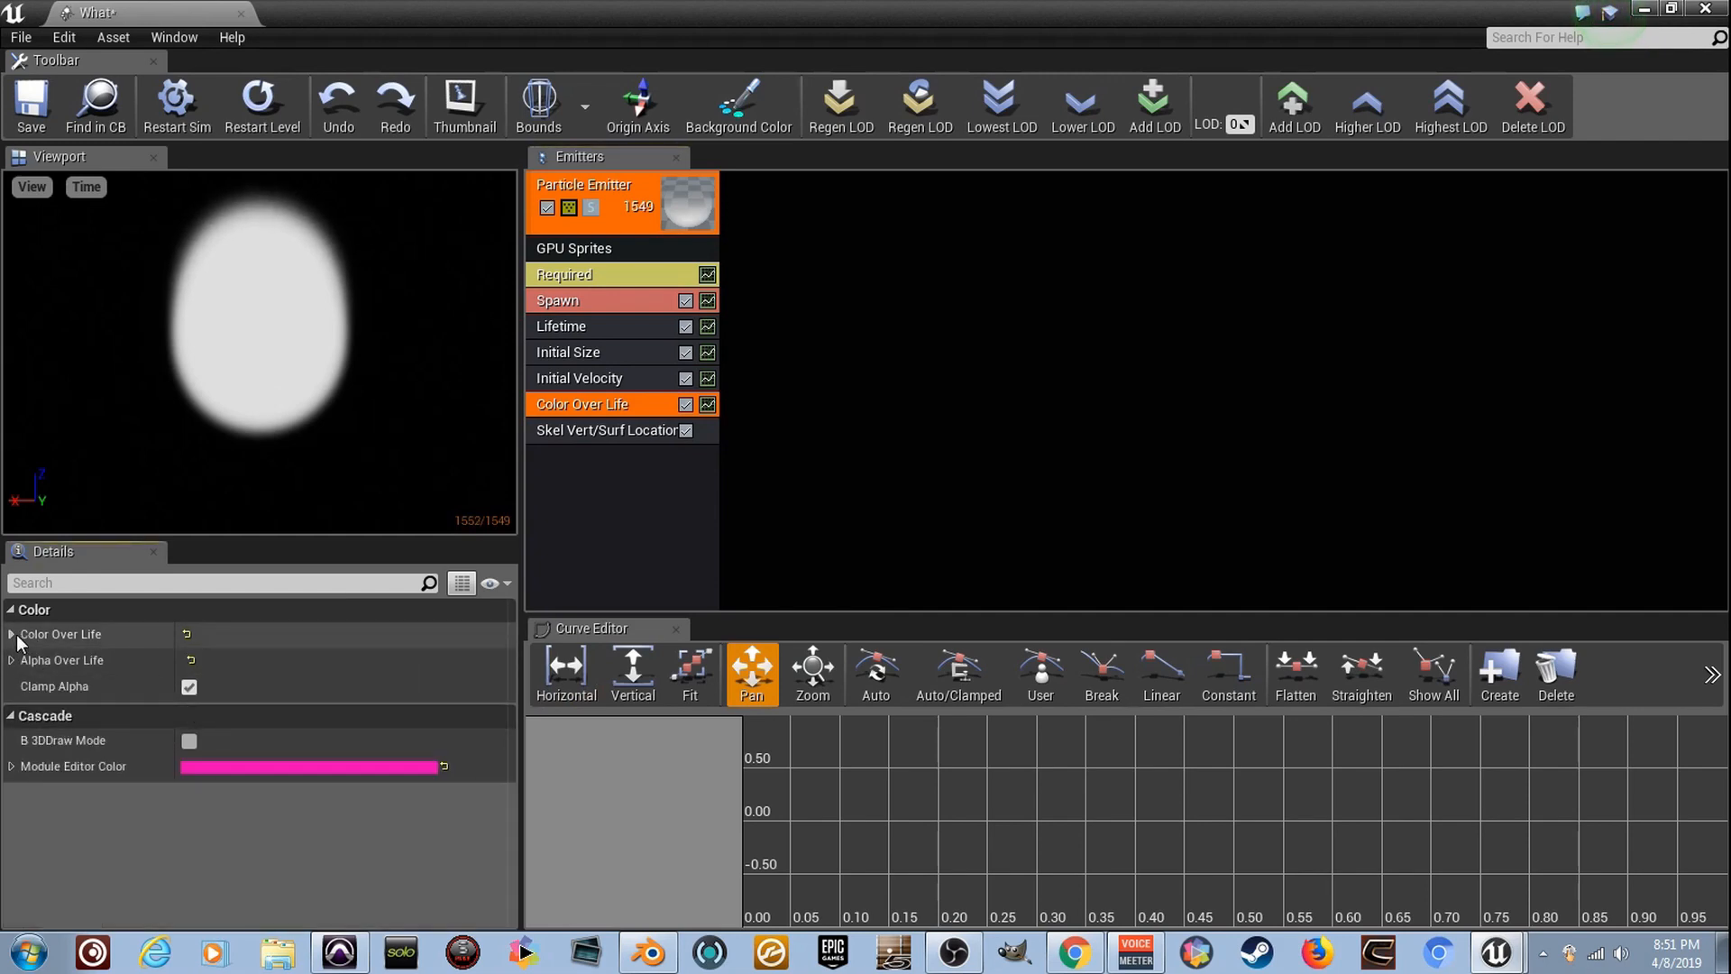
{"action": "left_click", "coordinate": [17, 635]}
{"action": "scroll", "coordinate": [323, 764], "scroll_direction": "down", "scroll_amount": 5}
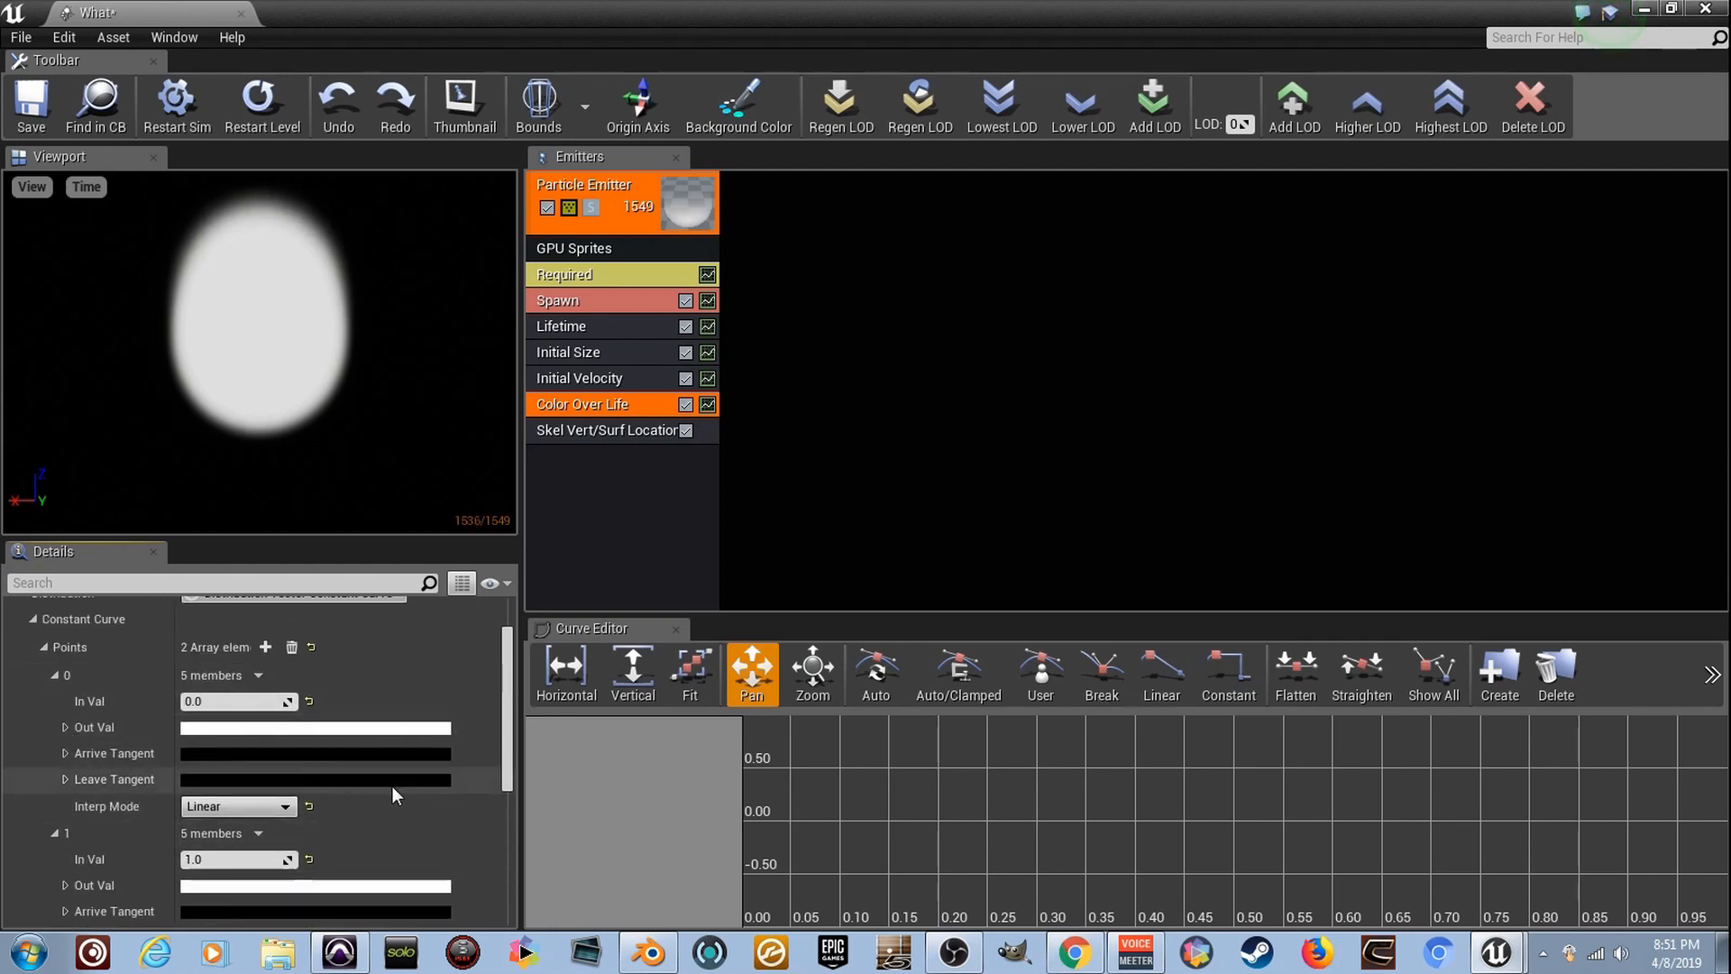
{"action": "left_click", "coordinate": [360, 727]}
{"action": "left_click_drag", "start_coordinate": [649, 566], "coordinate": [645, 429]}
{"action": "left_click", "coordinate": [676, 872]}
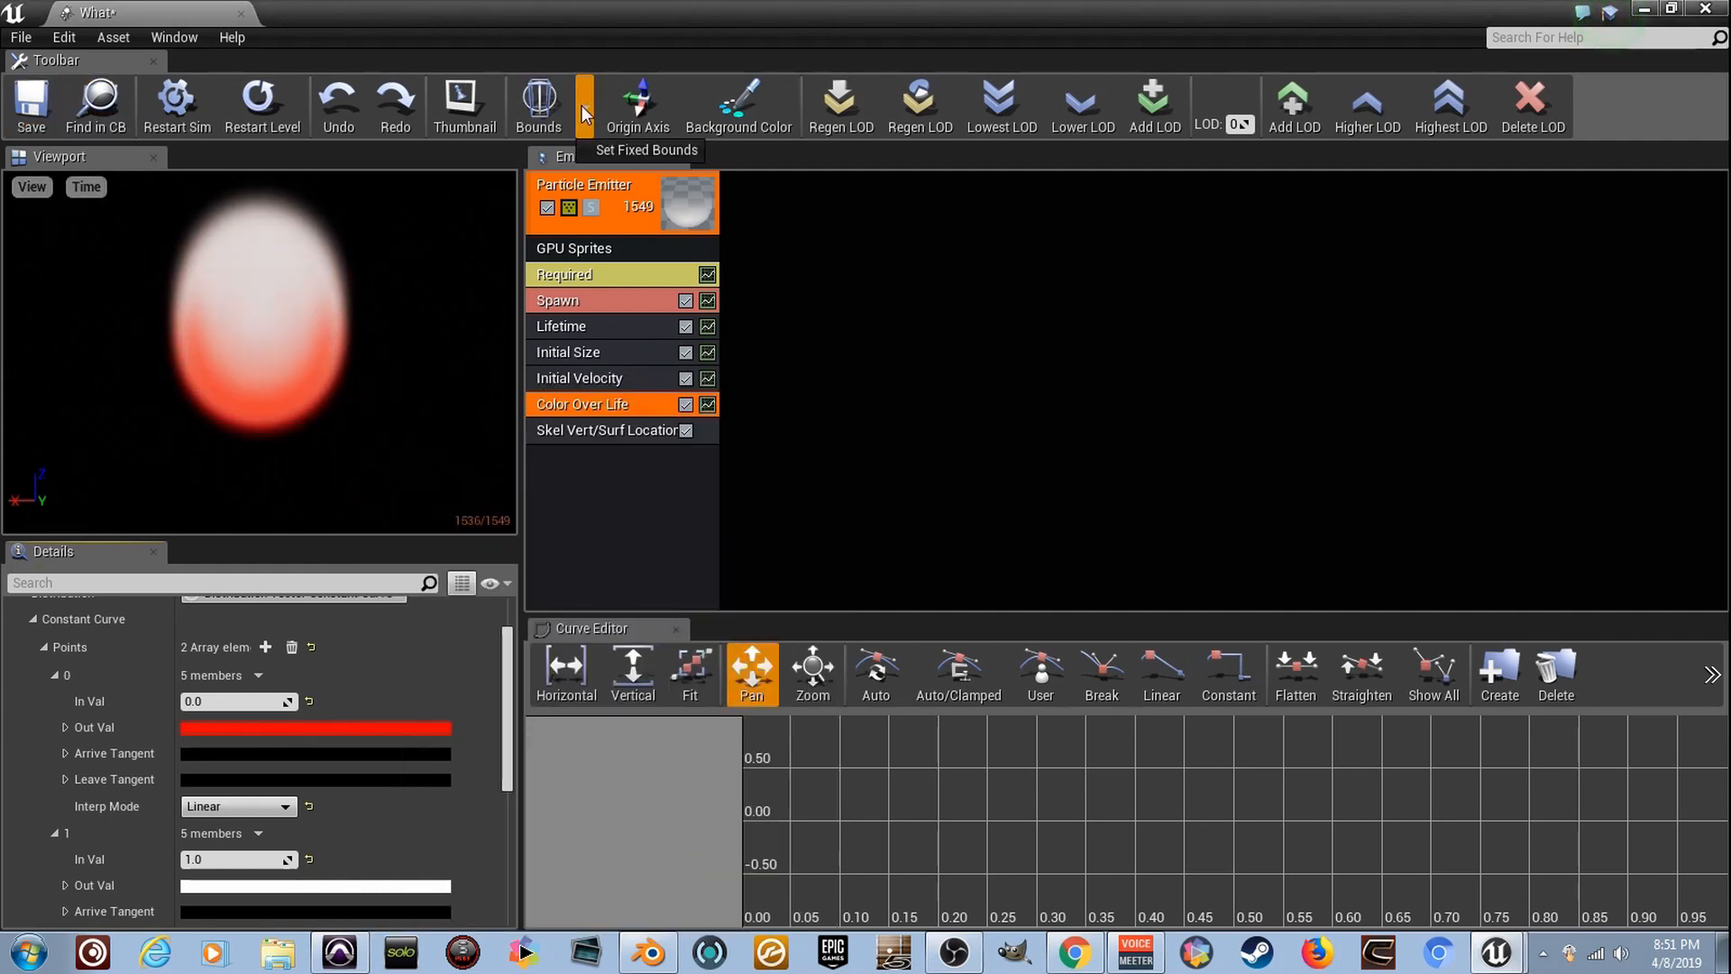
{"action": "left_click", "coordinate": [204, 117]}
{"action": "left_click", "coordinate": [241, 14]}
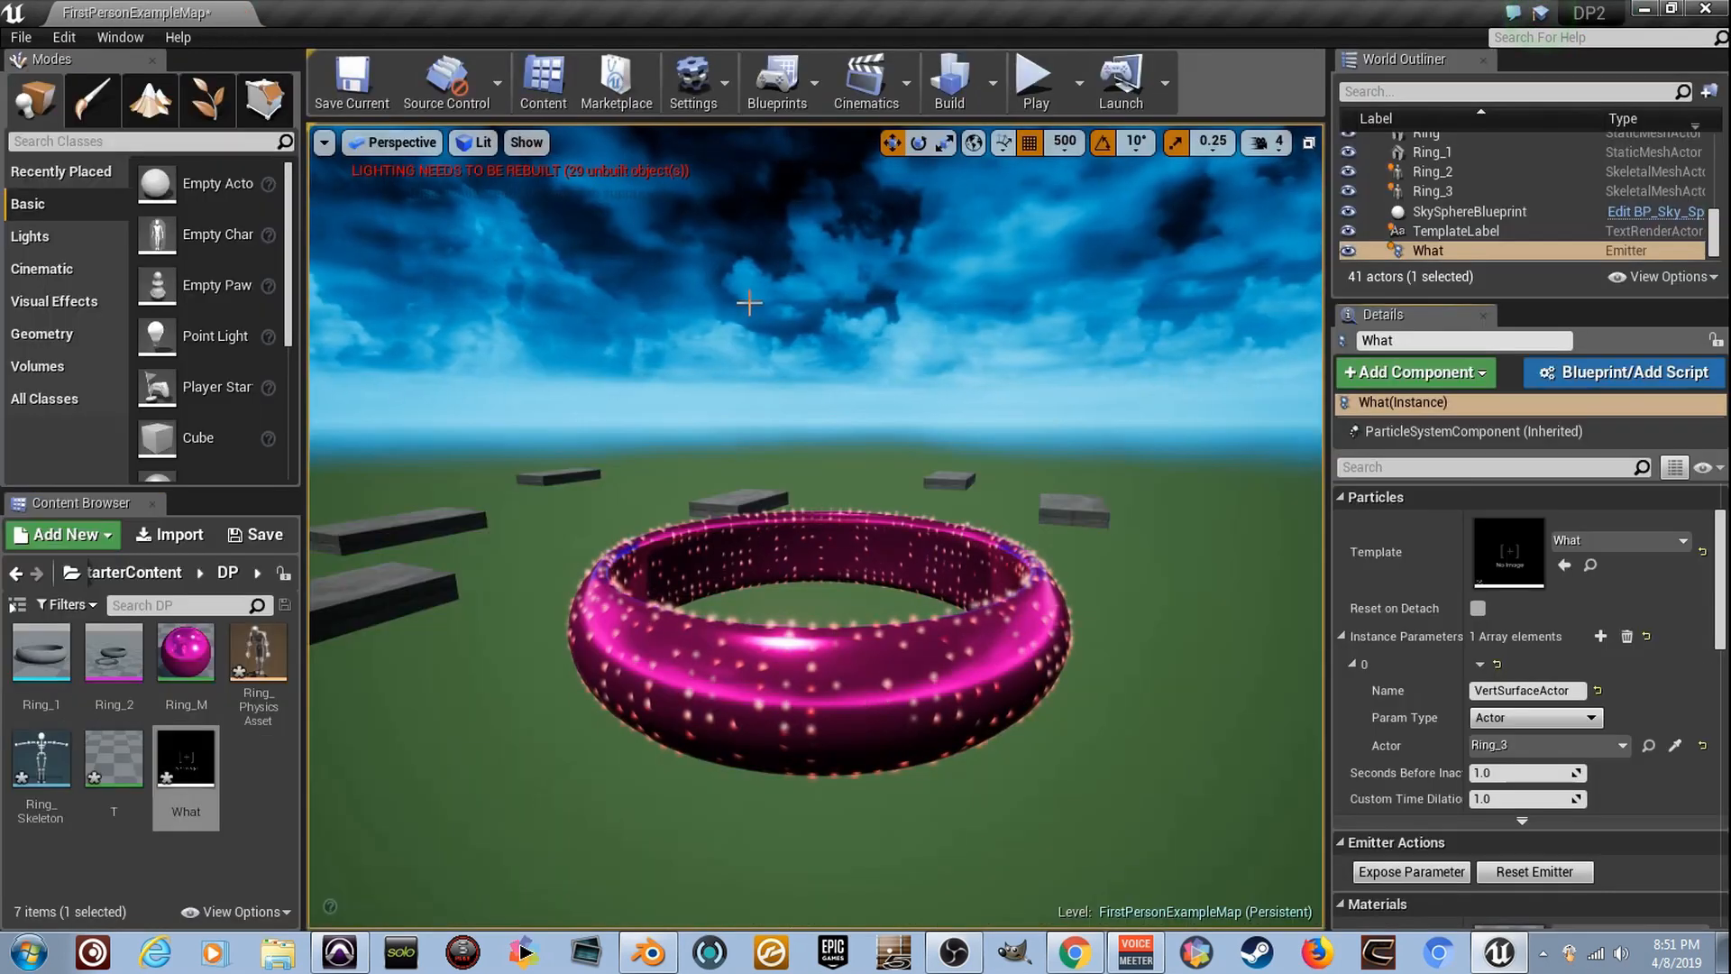
- Examine the particles on the ring's surface from several angles and distances in the full-screen viewport
{"action": "left_click_drag", "start_coordinate": [749, 303], "coordinate": [857, 327], "text": "alt"}
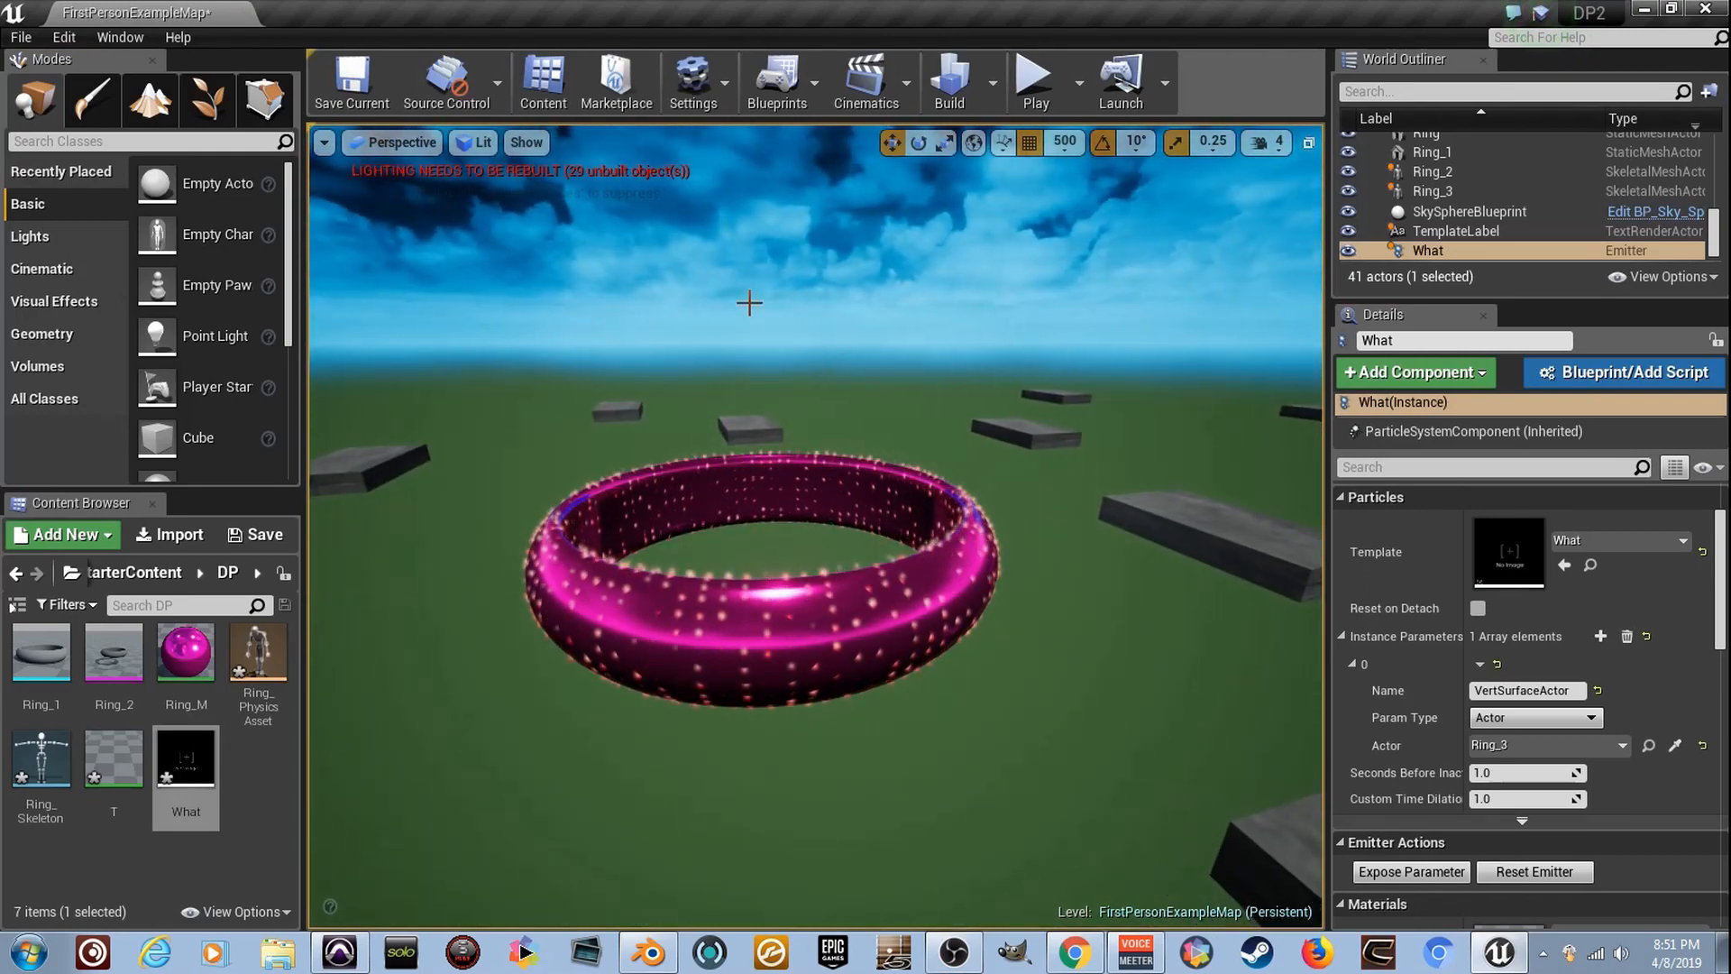
{"action": "key", "text": "F11"}
{"action": "right_click_drag", "start_coordinate": [749, 303], "coordinate": [496, 302]}
{"action": "key", "text": "d"}
{"action": "key", "text": "d"}
{"action": "key", "text": "d"}
{"action": "key", "text": "d"}
{"action": "key", "text": "s"}
{"action": "key", "text": "a"}
{"action": "key", "text": "a"}
{"action": "key", "text": "d"}
{"action": "key", "text": "d"}
{"action": "key", "text": "d"}
{"action": "key", "text": "a"}
{"action": "key", "text": "a"}
{"action": "key", "text": "a"}
{"action": "key", "text": "d"}
{"action": "key", "text": "d"}
{"action": "key", "text": "s"}
{"action": "key", "text": "a"}
{"action": "key", "text": "a"}
{"action": "key", "text": "w"}
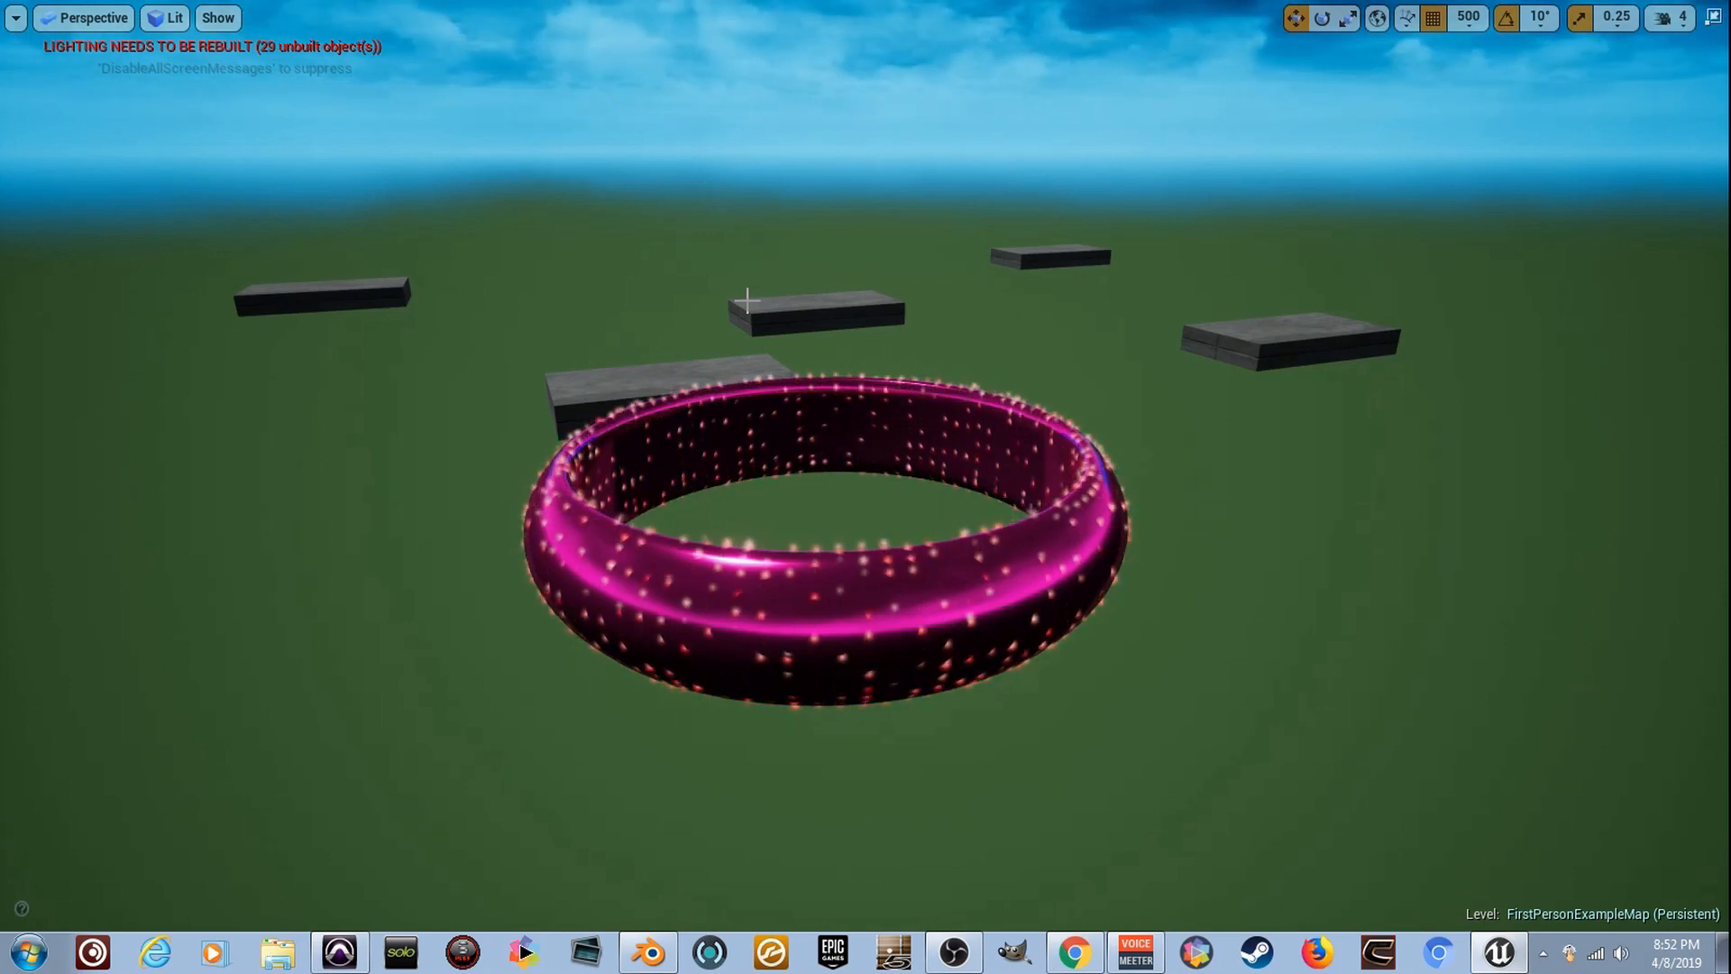
{"action": "right_click_drag", "start_coordinate": [801, 308], "coordinate": [801, 300]}
{"action": "key", "text": "s"}
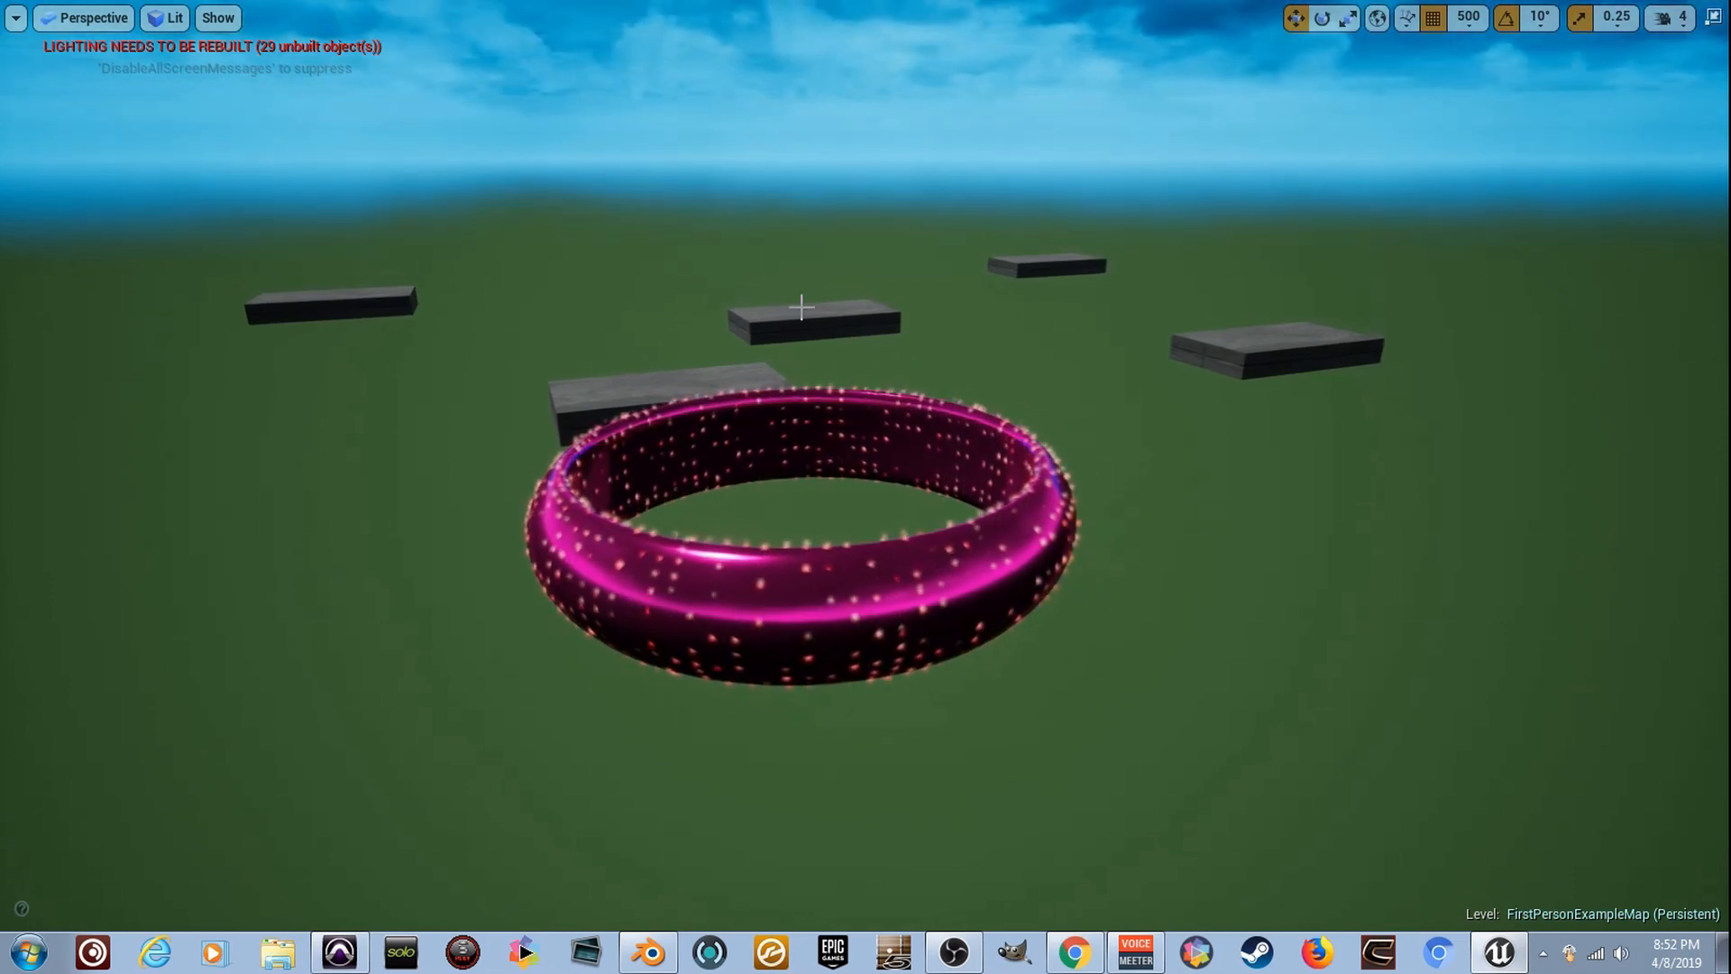
{"action": "right_click_drag", "start_coordinate": [947, 566], "coordinate": [870, 550]}
{"action": "key", "text": "s"}
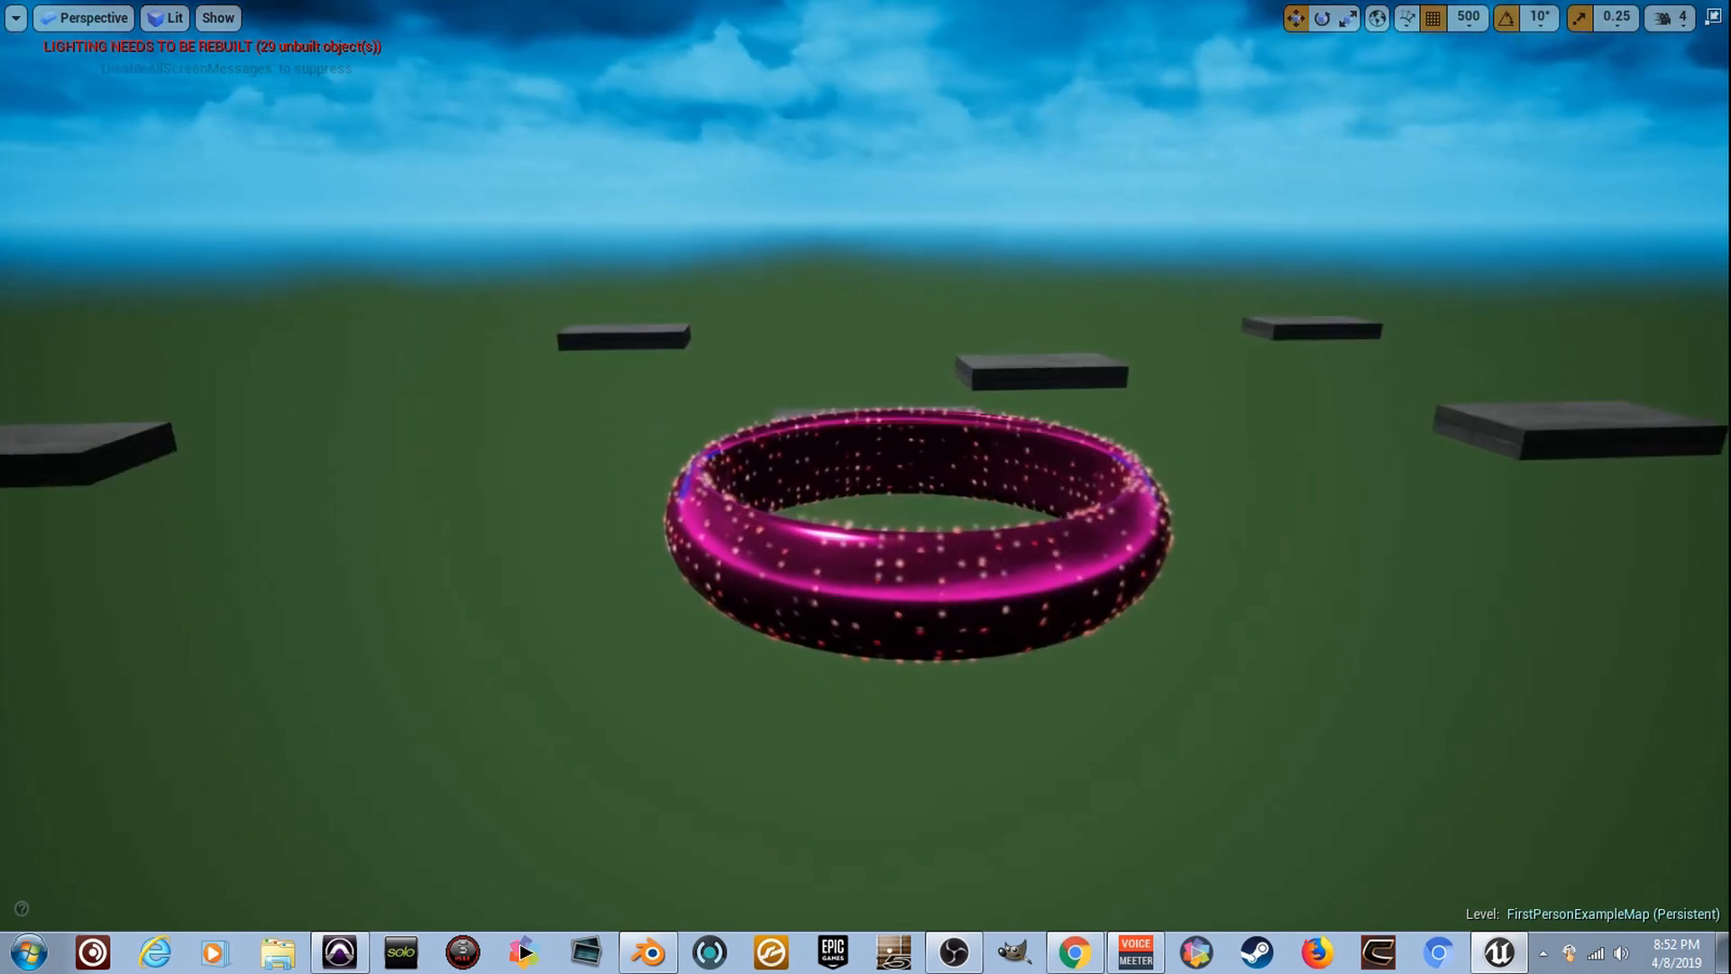